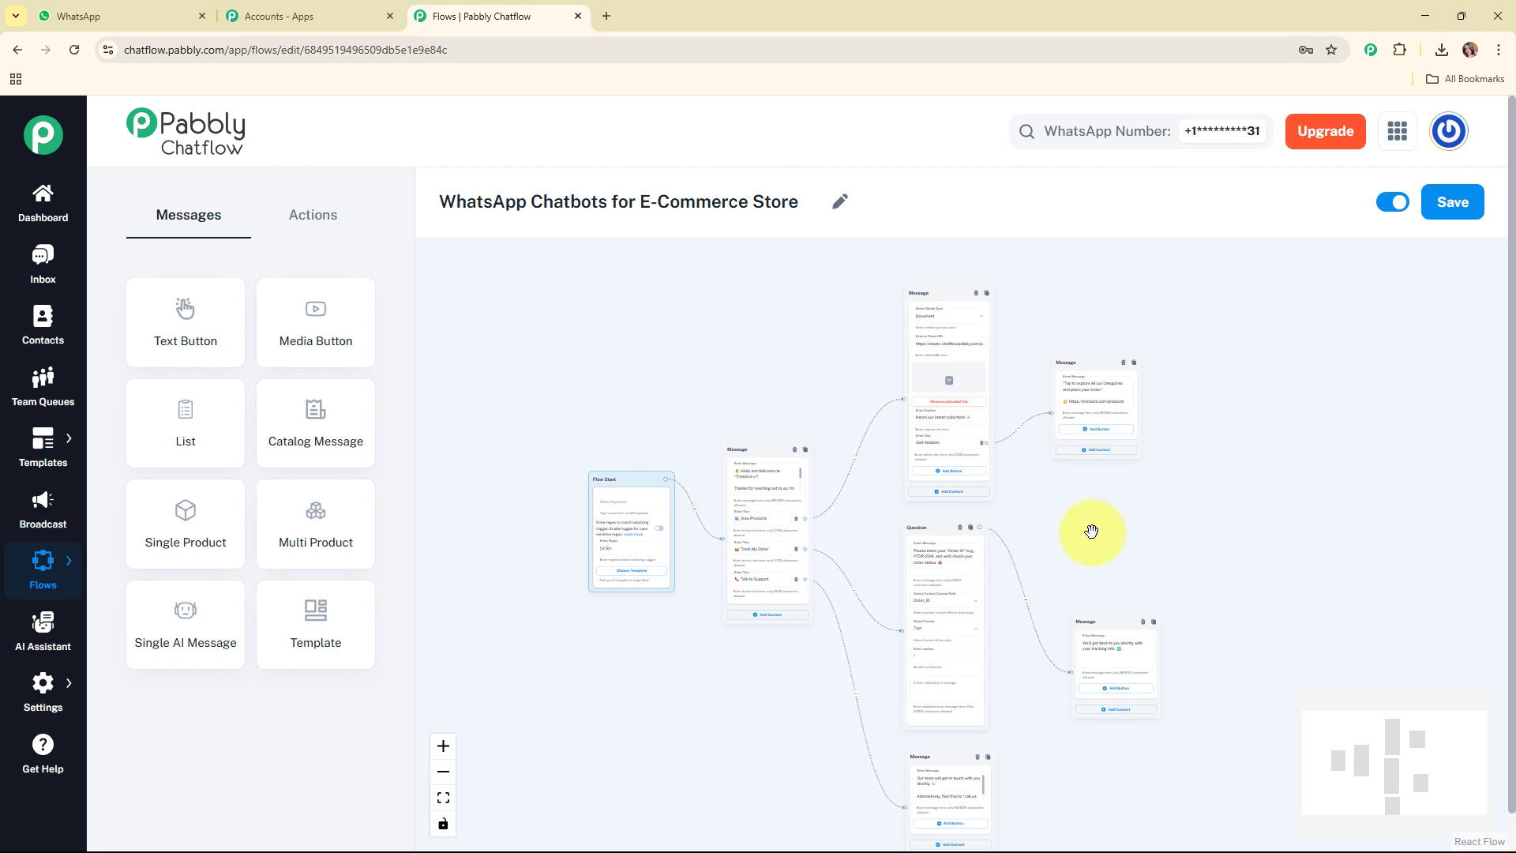
# Switch to WhatsApp and send "Hey I want to know about my order." in the Pabbly Chatflow chat
pyautogui.click(177, 12)
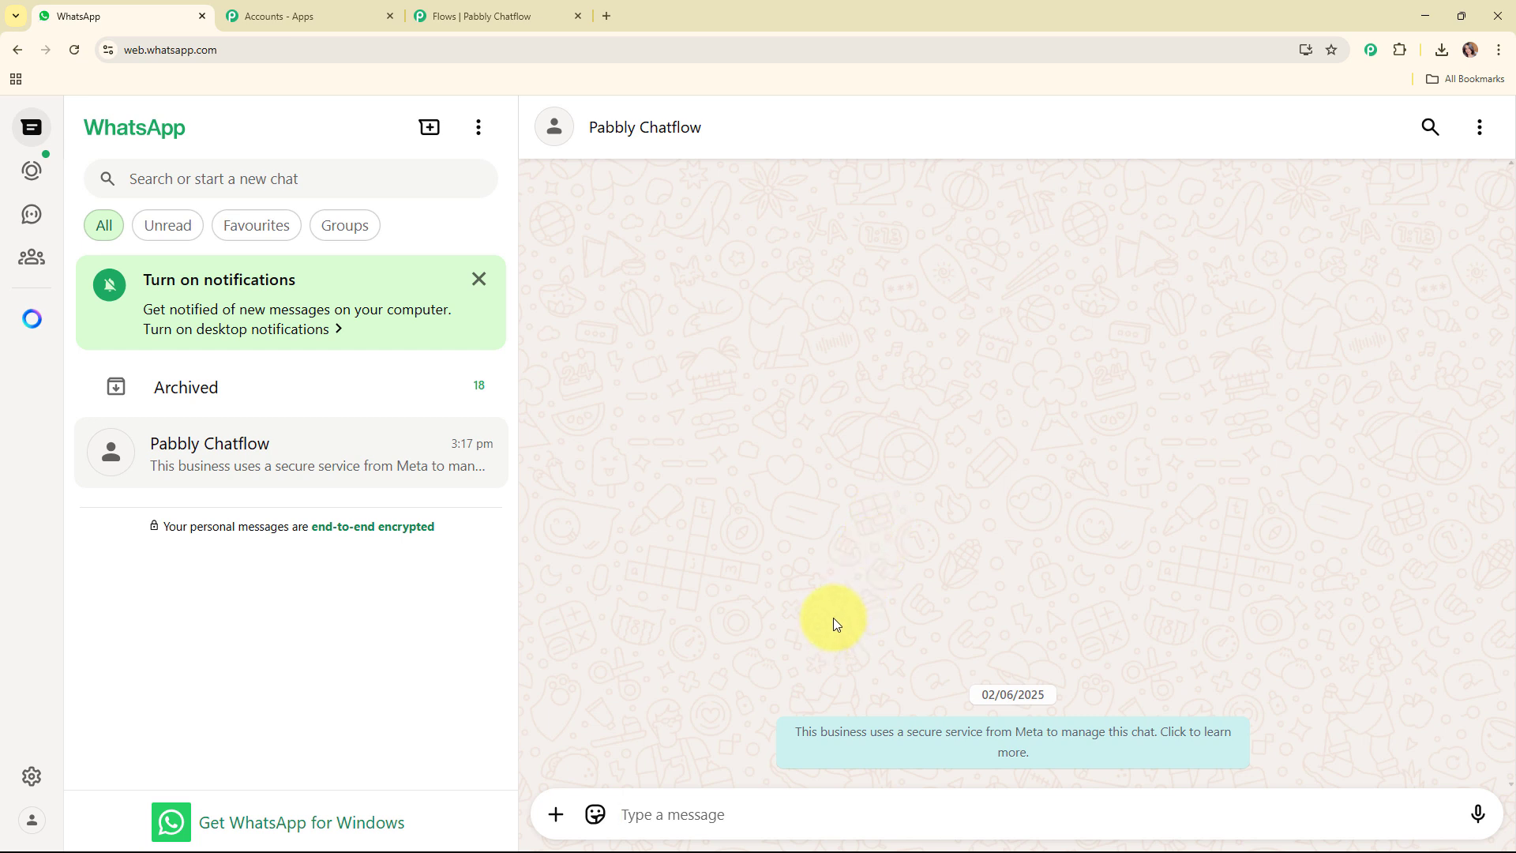
pyautogui.write('Hey ')
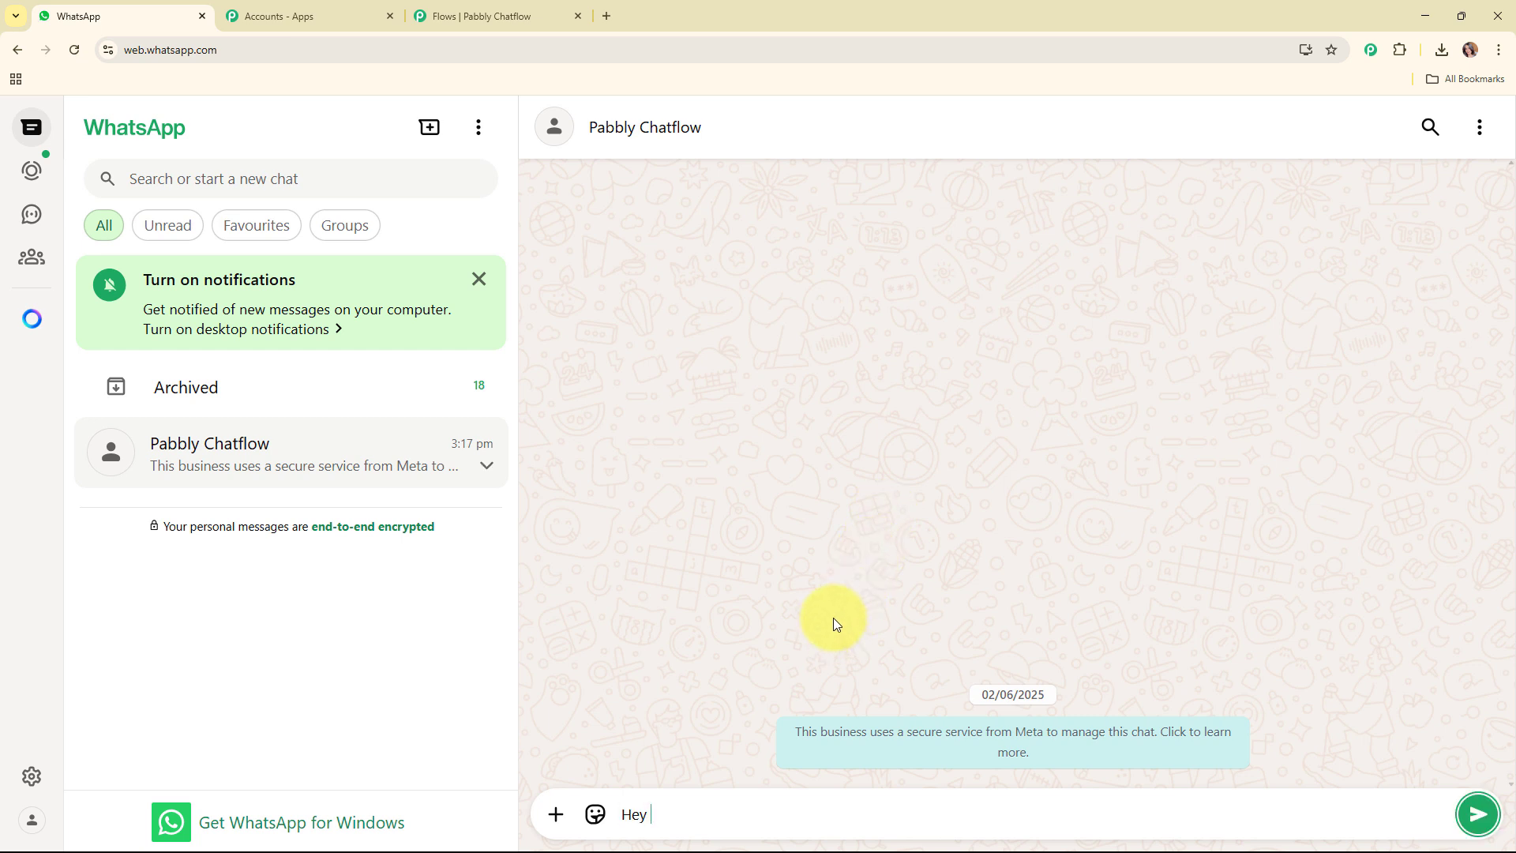
pyautogui.write('I want to know about my order.')
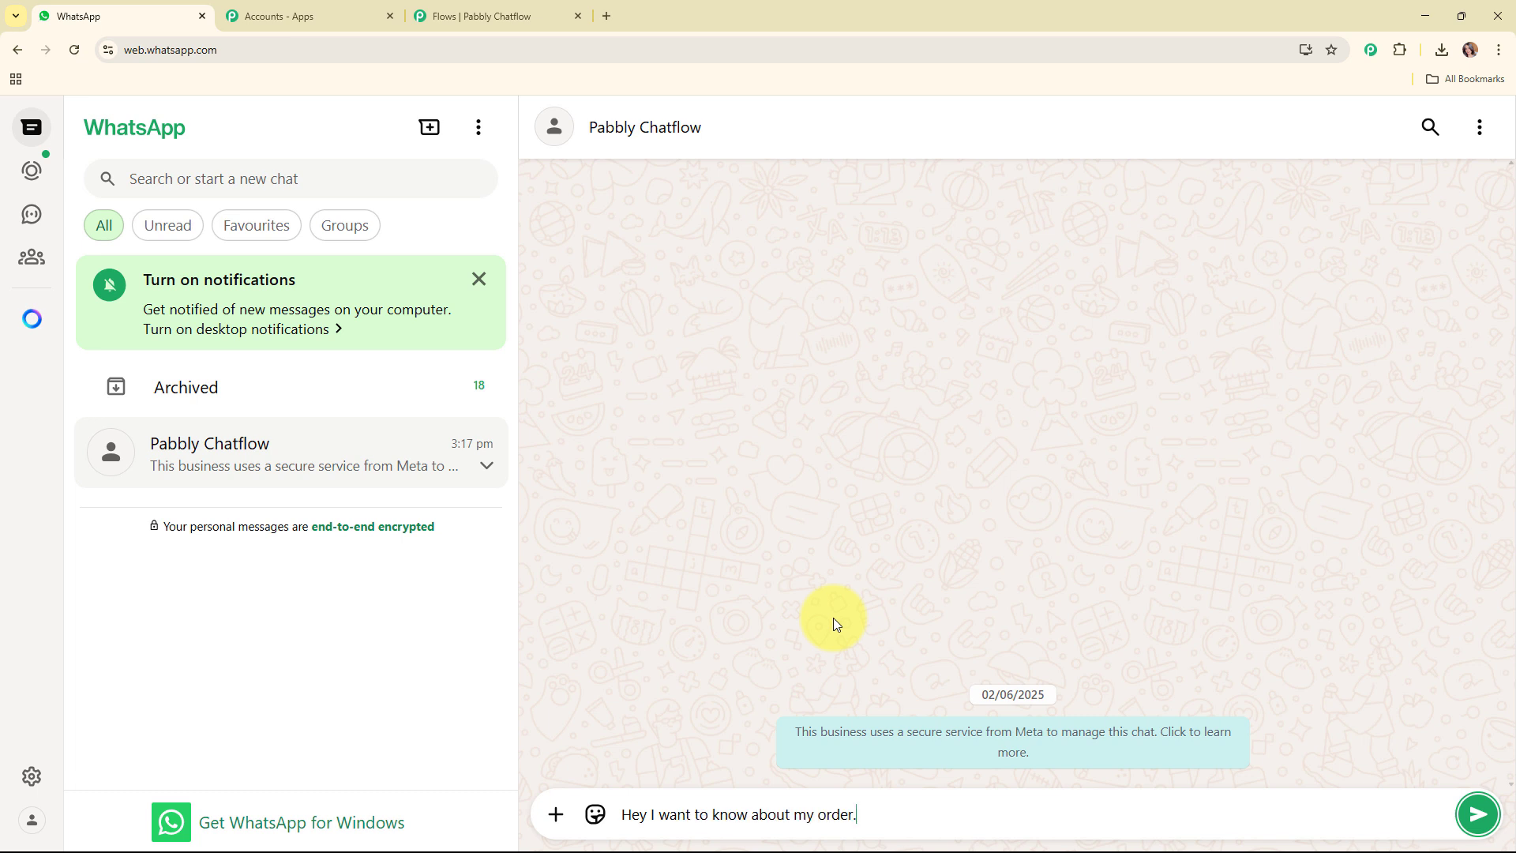
pyautogui.press('Return')
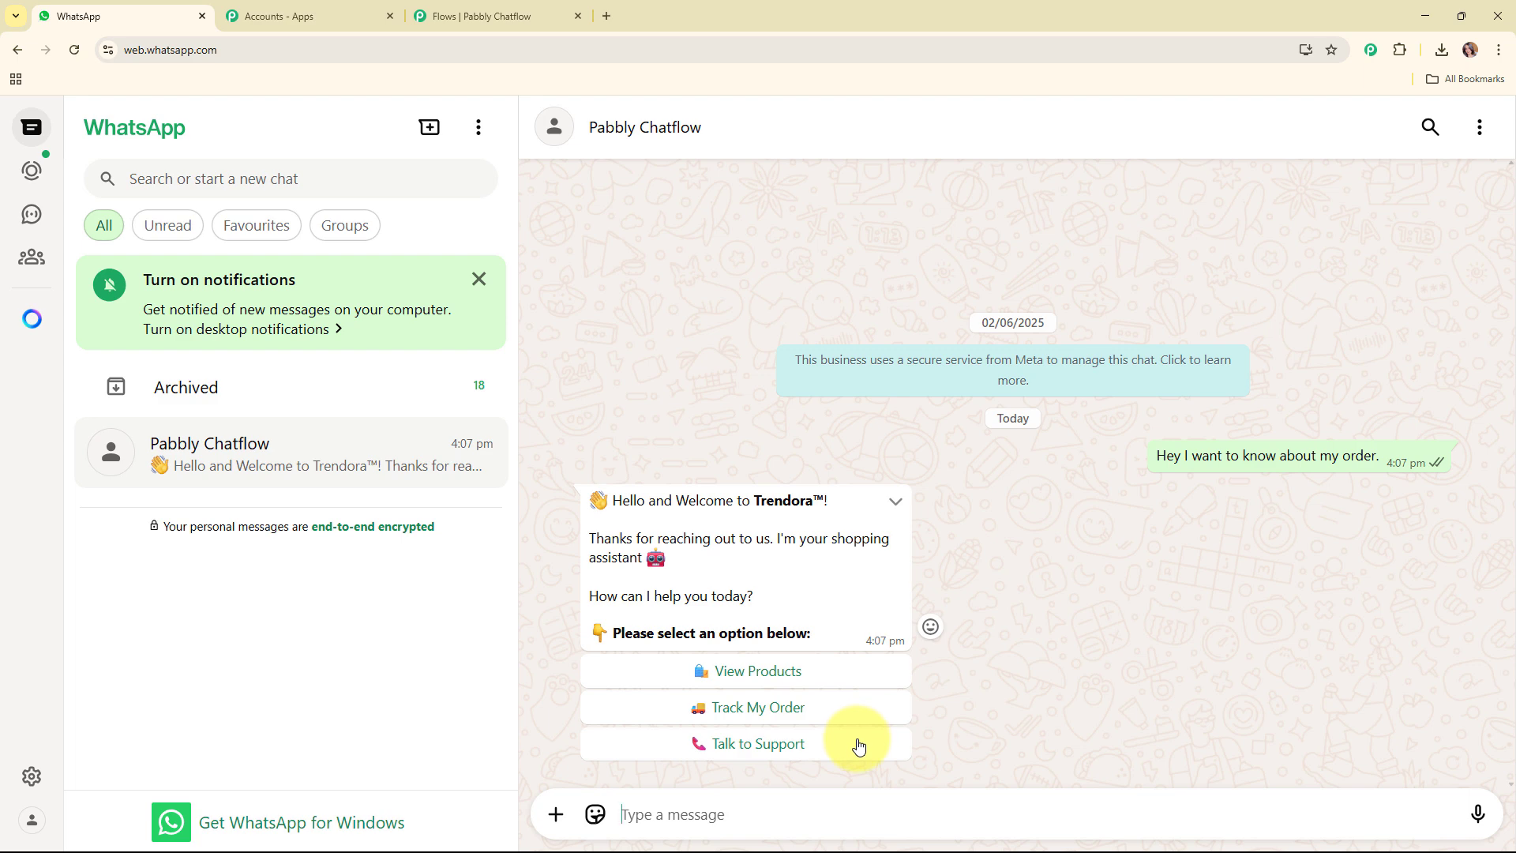
# Test the chatbot's Track My Order, View Products and Visit Website options, supplying an order ID for the tracking request
pyautogui.click(802, 708)
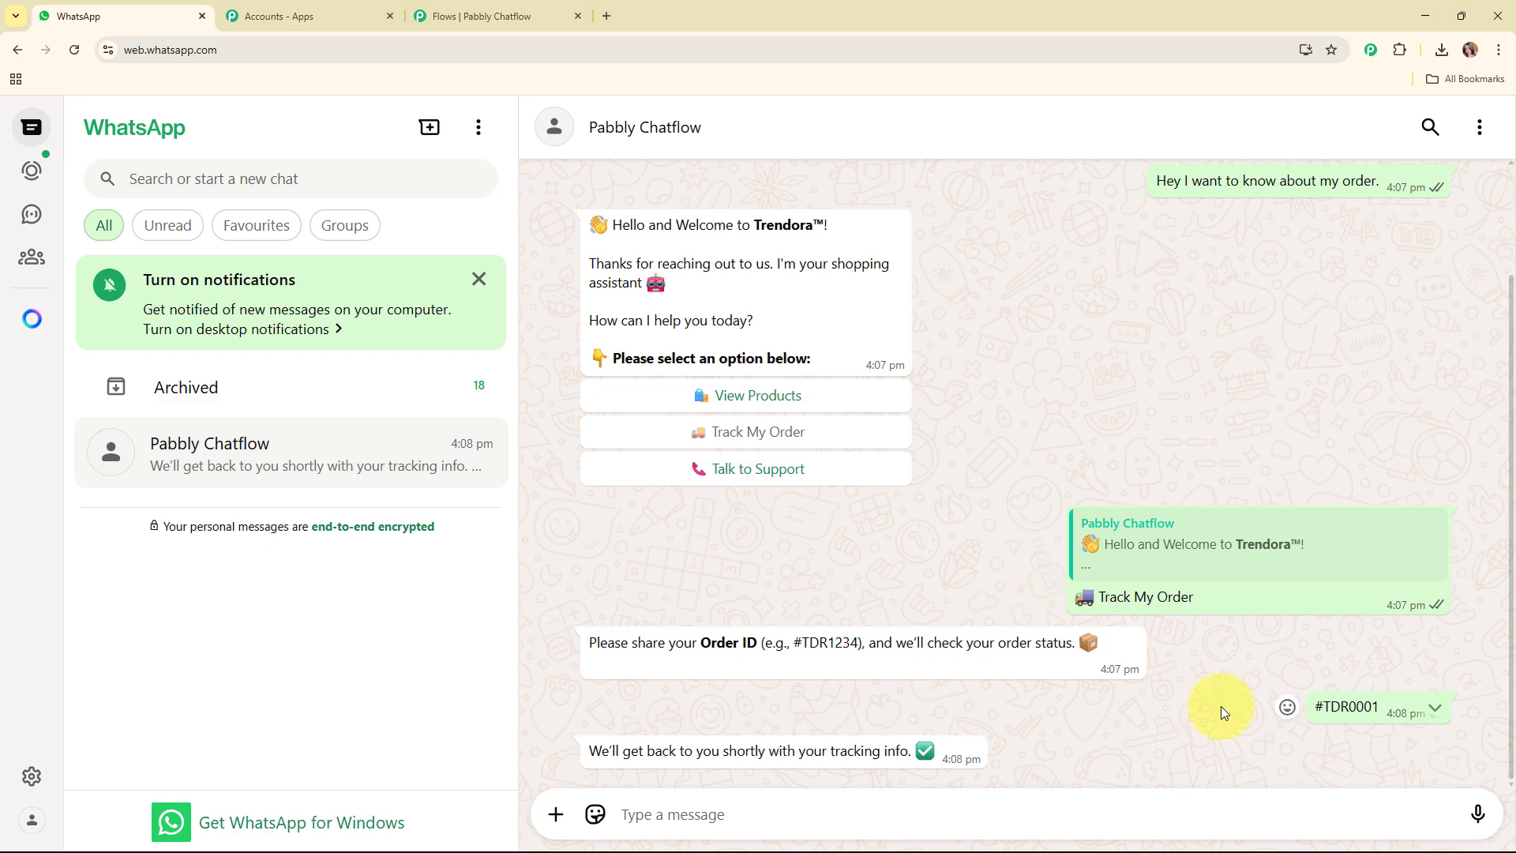
pyautogui.click(762, 396)
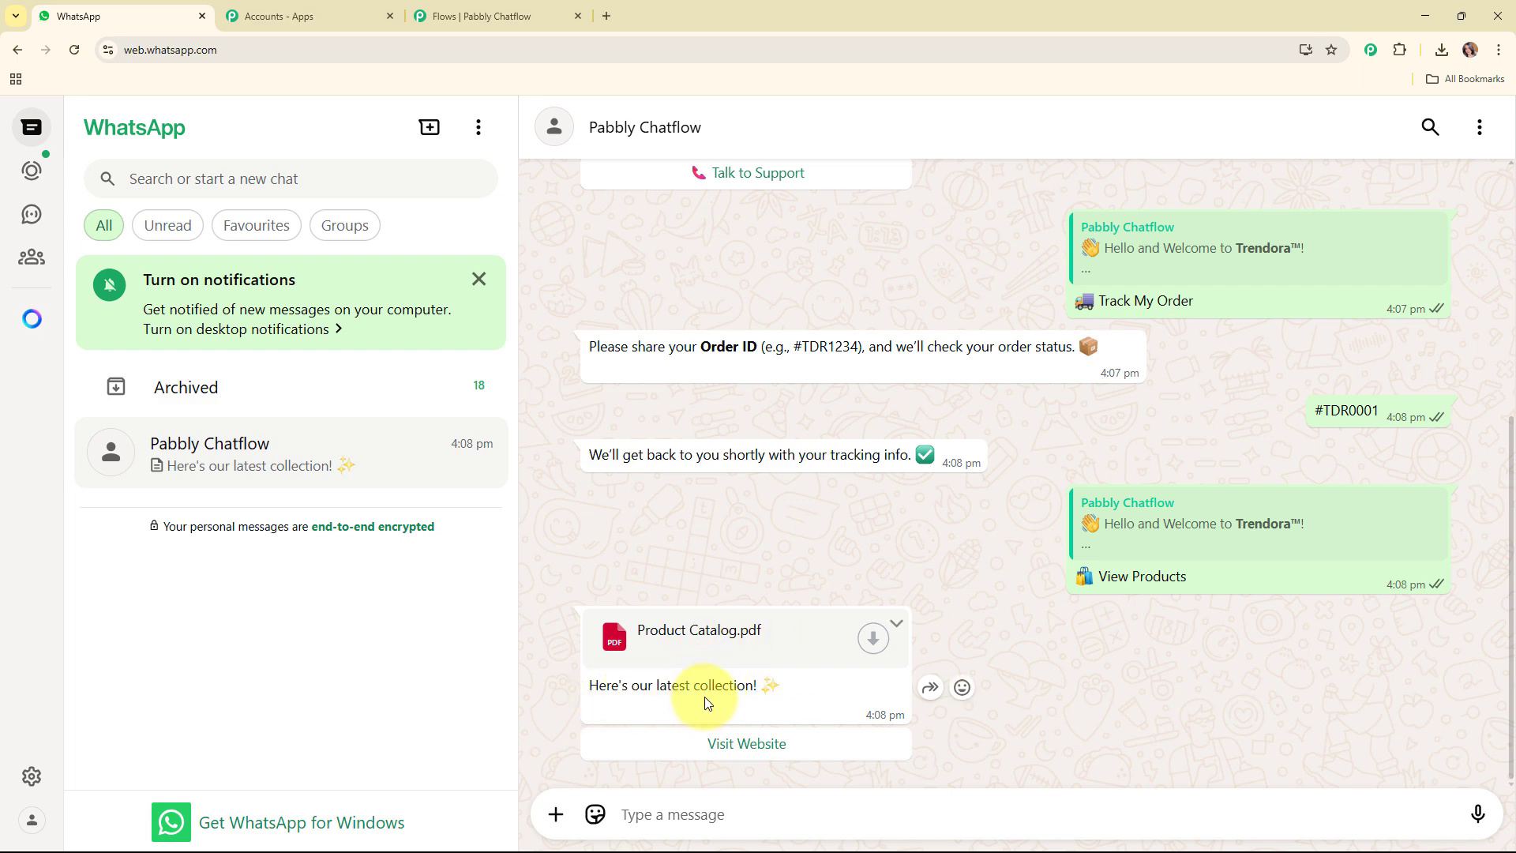
pyautogui.click(727, 744)
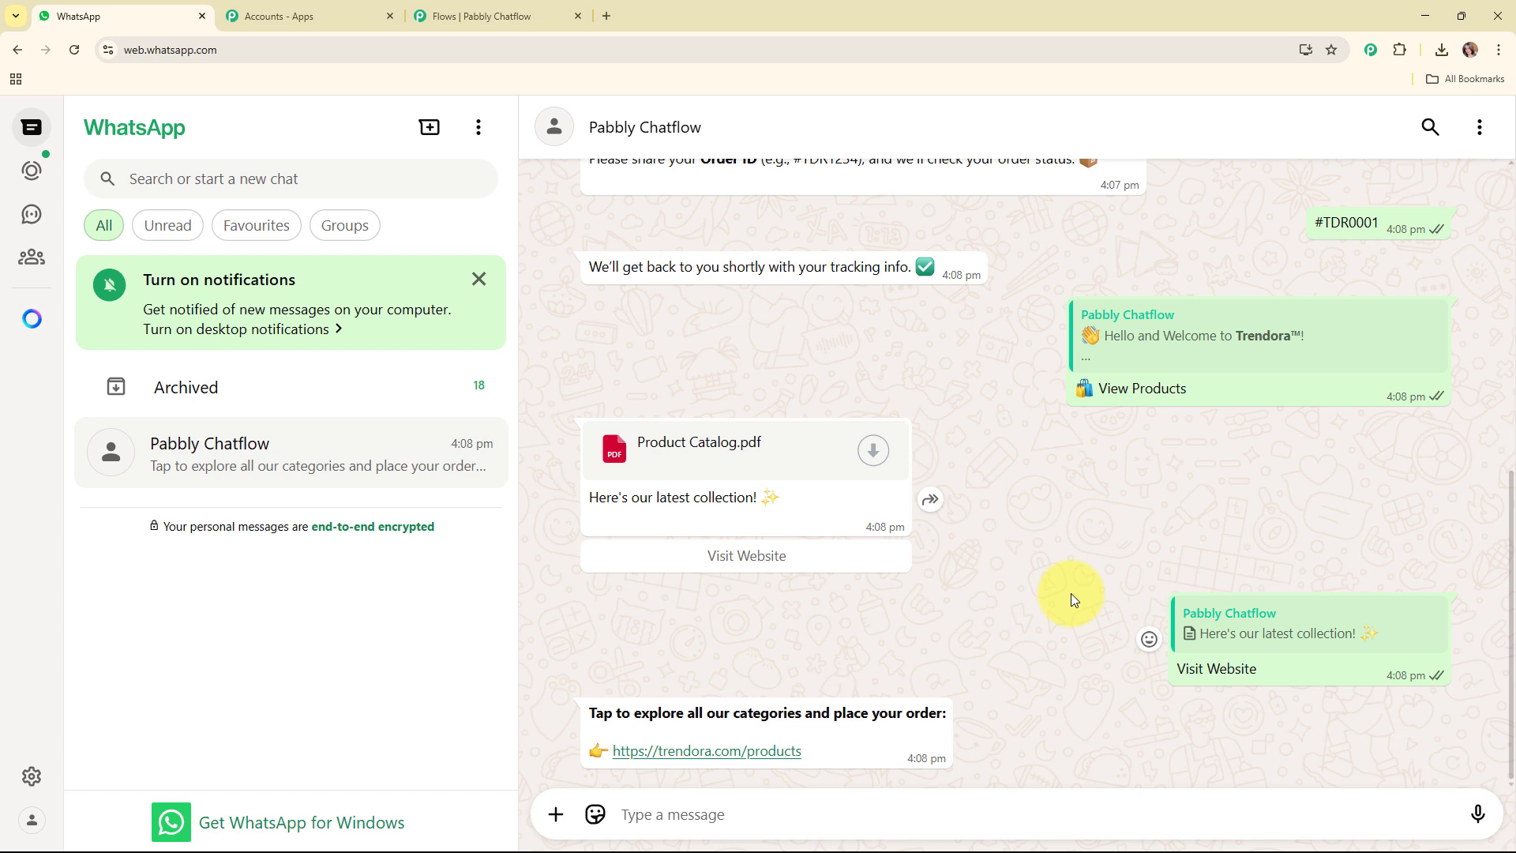
# Close the flow editor and the Pabbly accounts page, leaving the flow without saving its changes
pyautogui.click(577, 16)
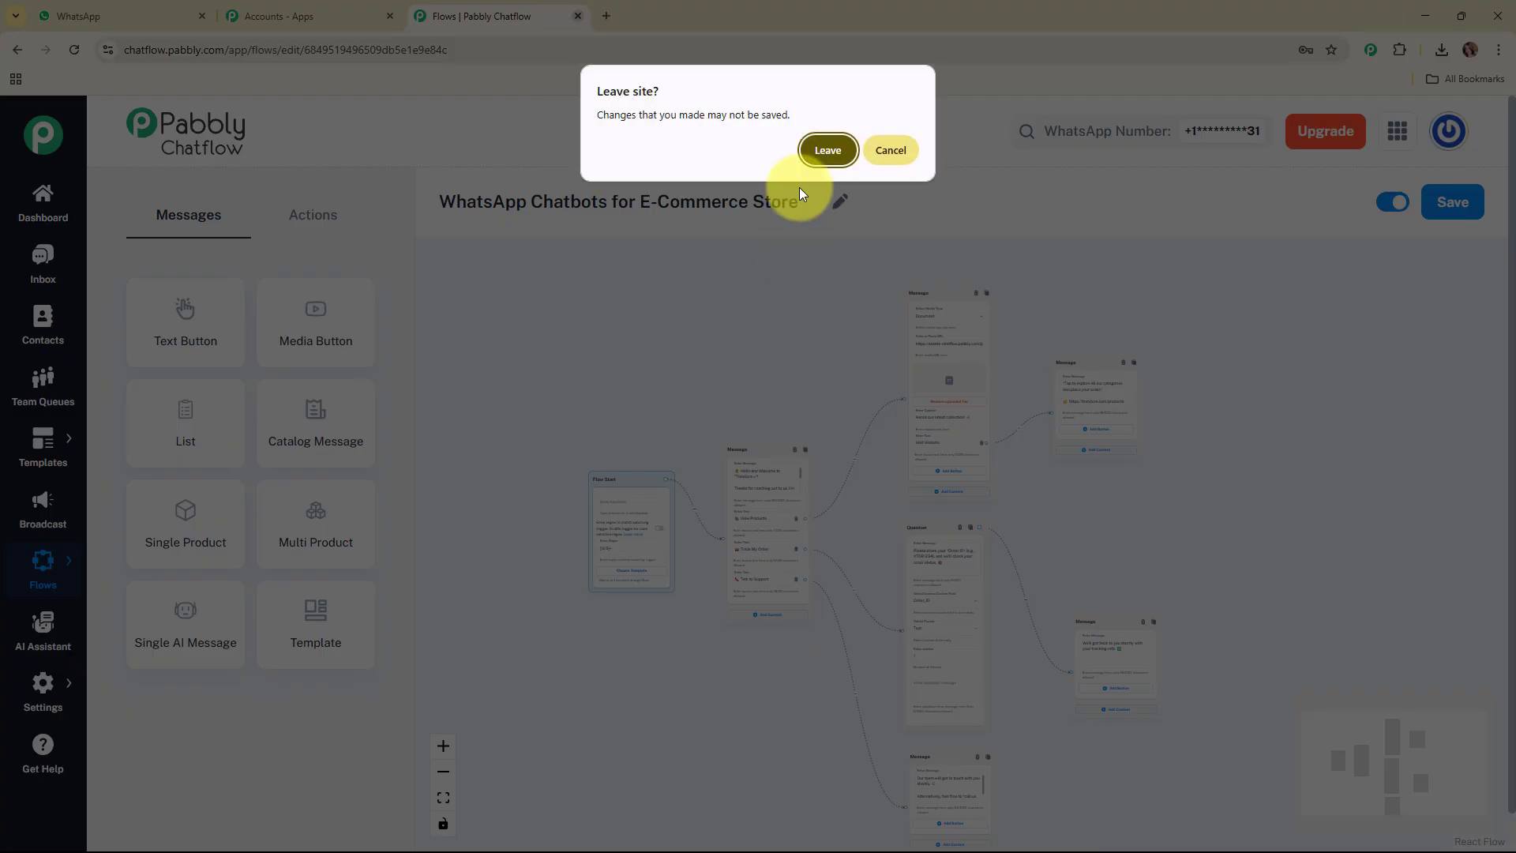
pyautogui.click(821, 154)
pyautogui.click(390, 16)
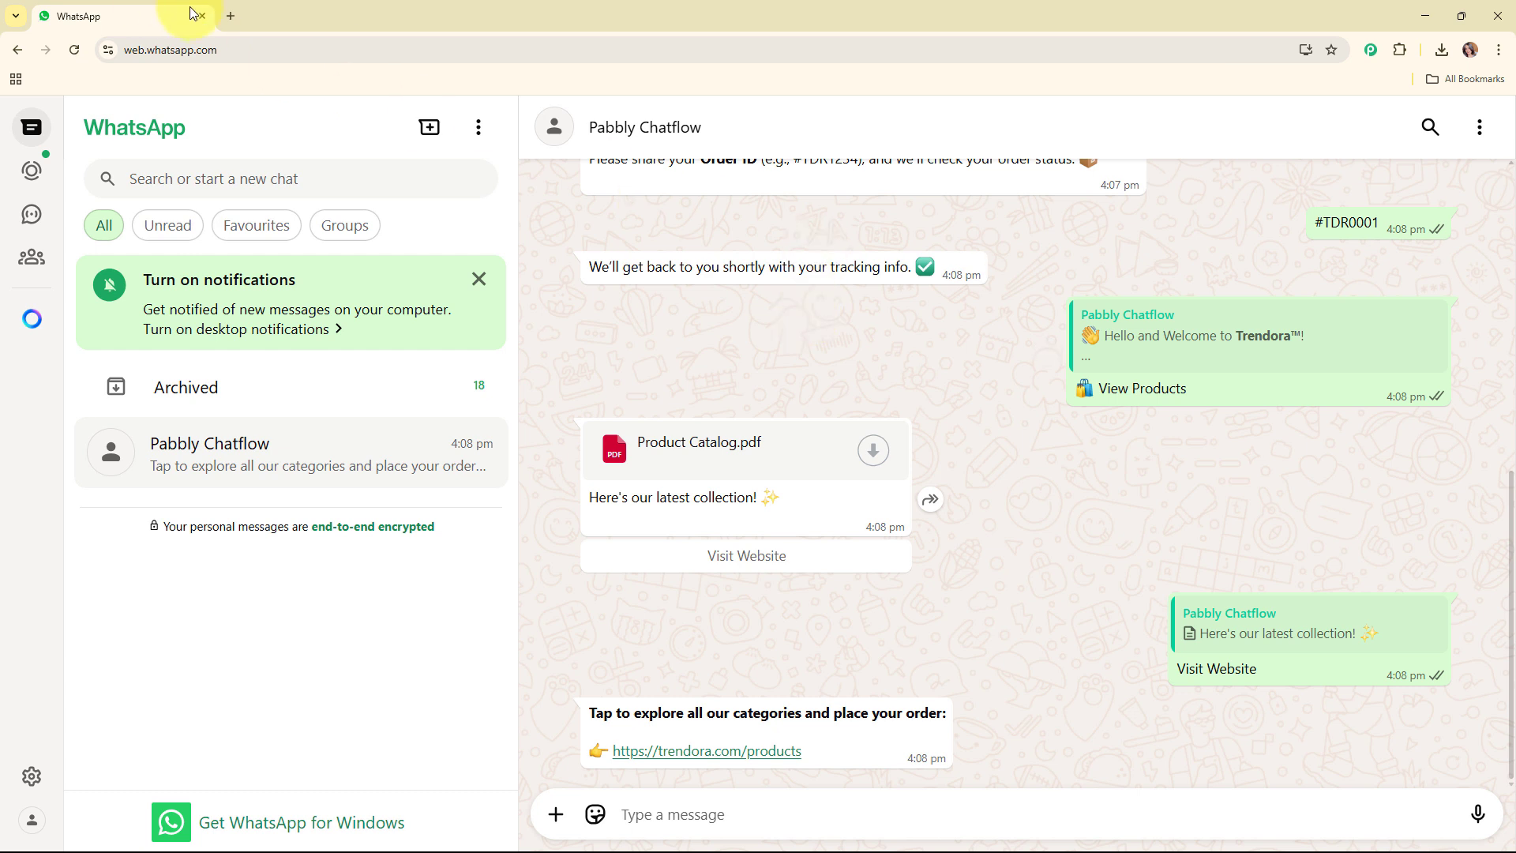
# Open pabbly.com/chatflow/inr/ in a new browser tab
pyautogui.click(231, 16)
pyautogui.write('p')
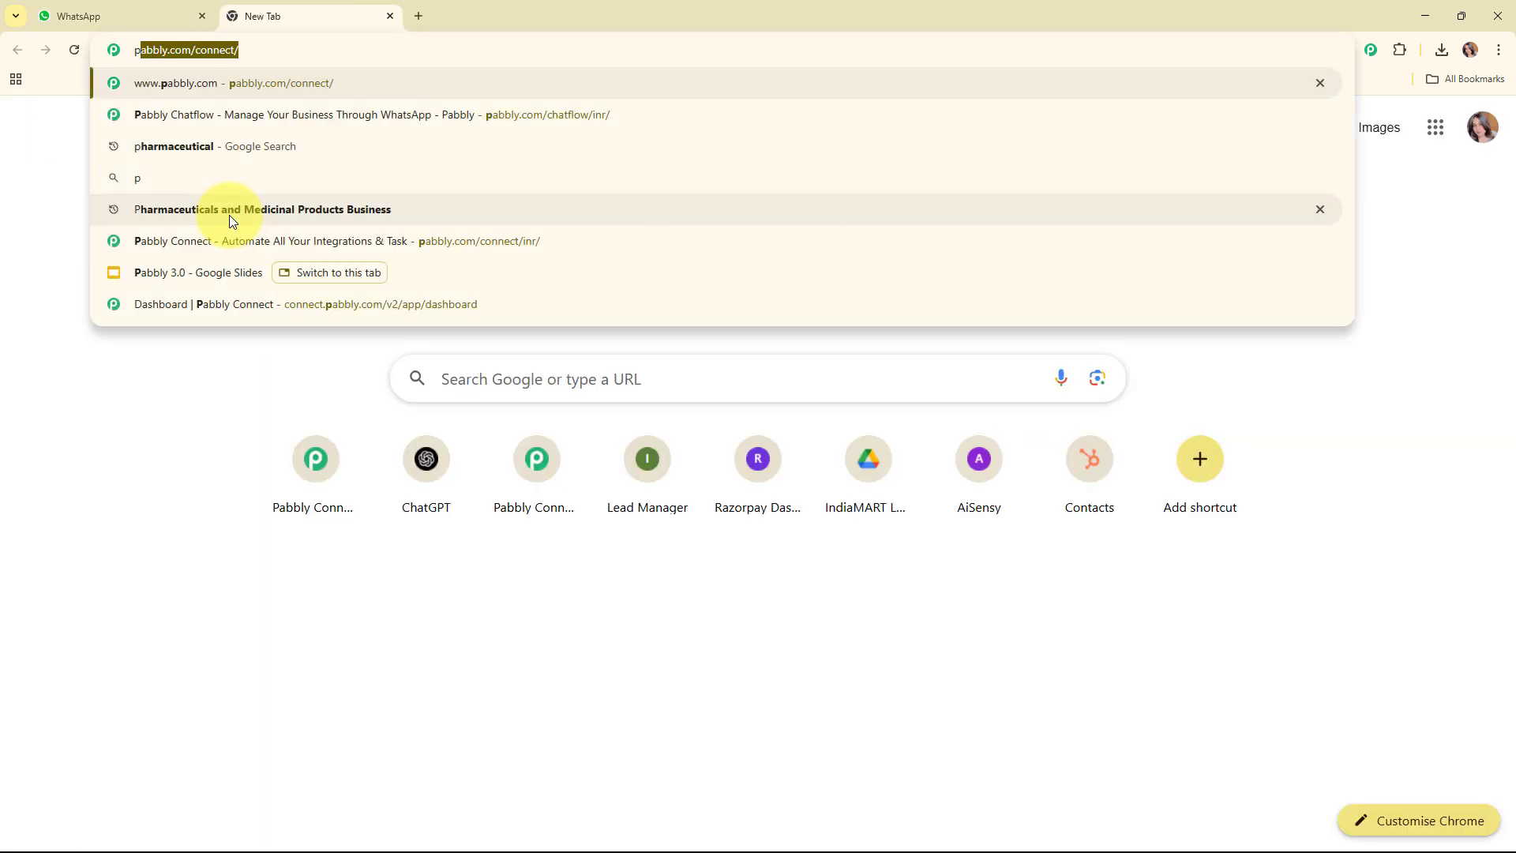
pyautogui.write('abb')
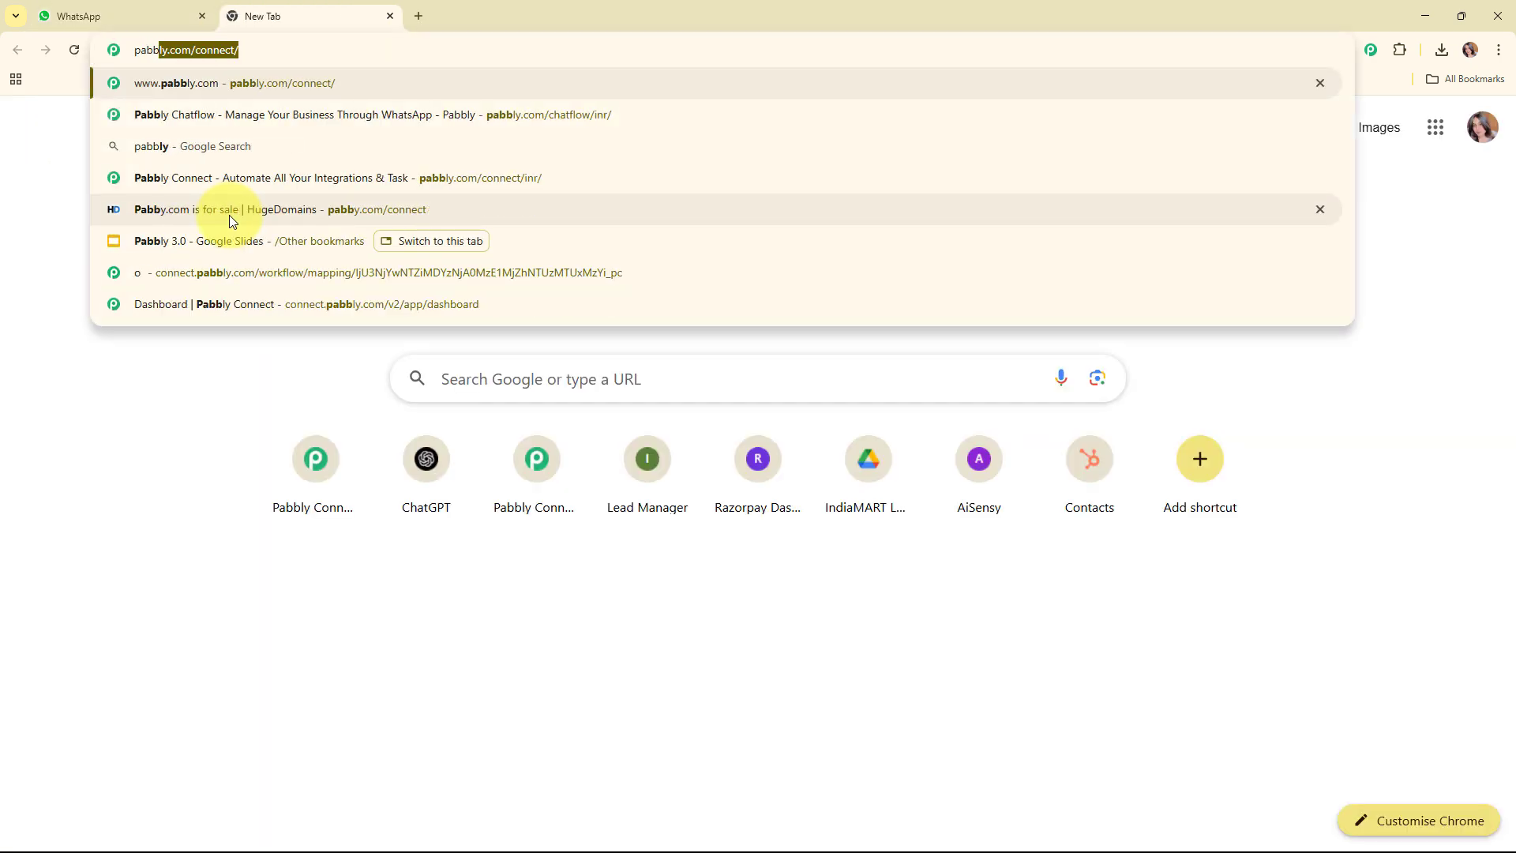
pyautogui.write('ly')
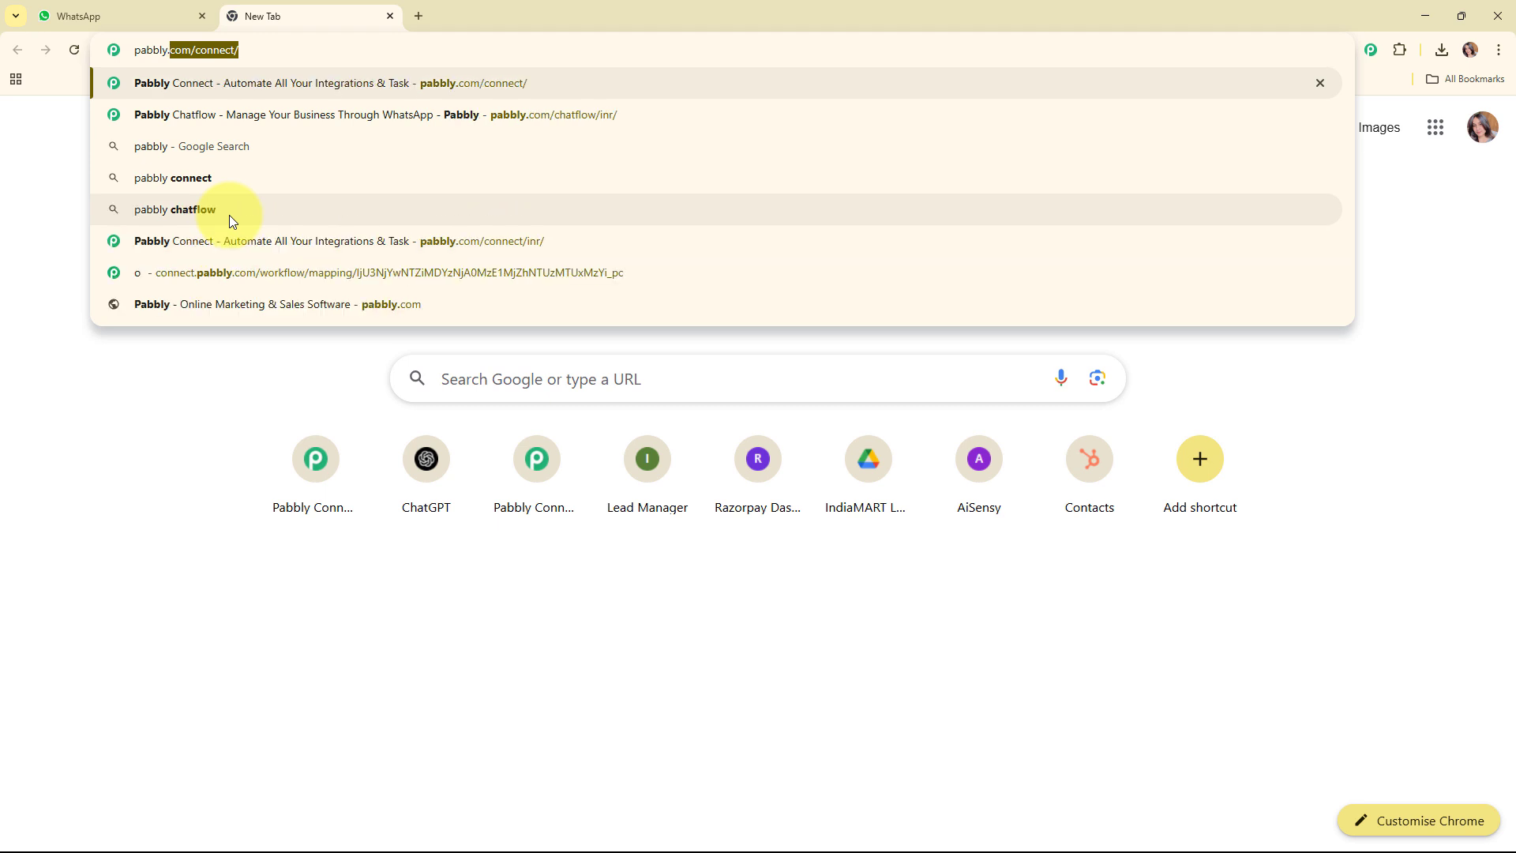
pyautogui.write('.com/cha')
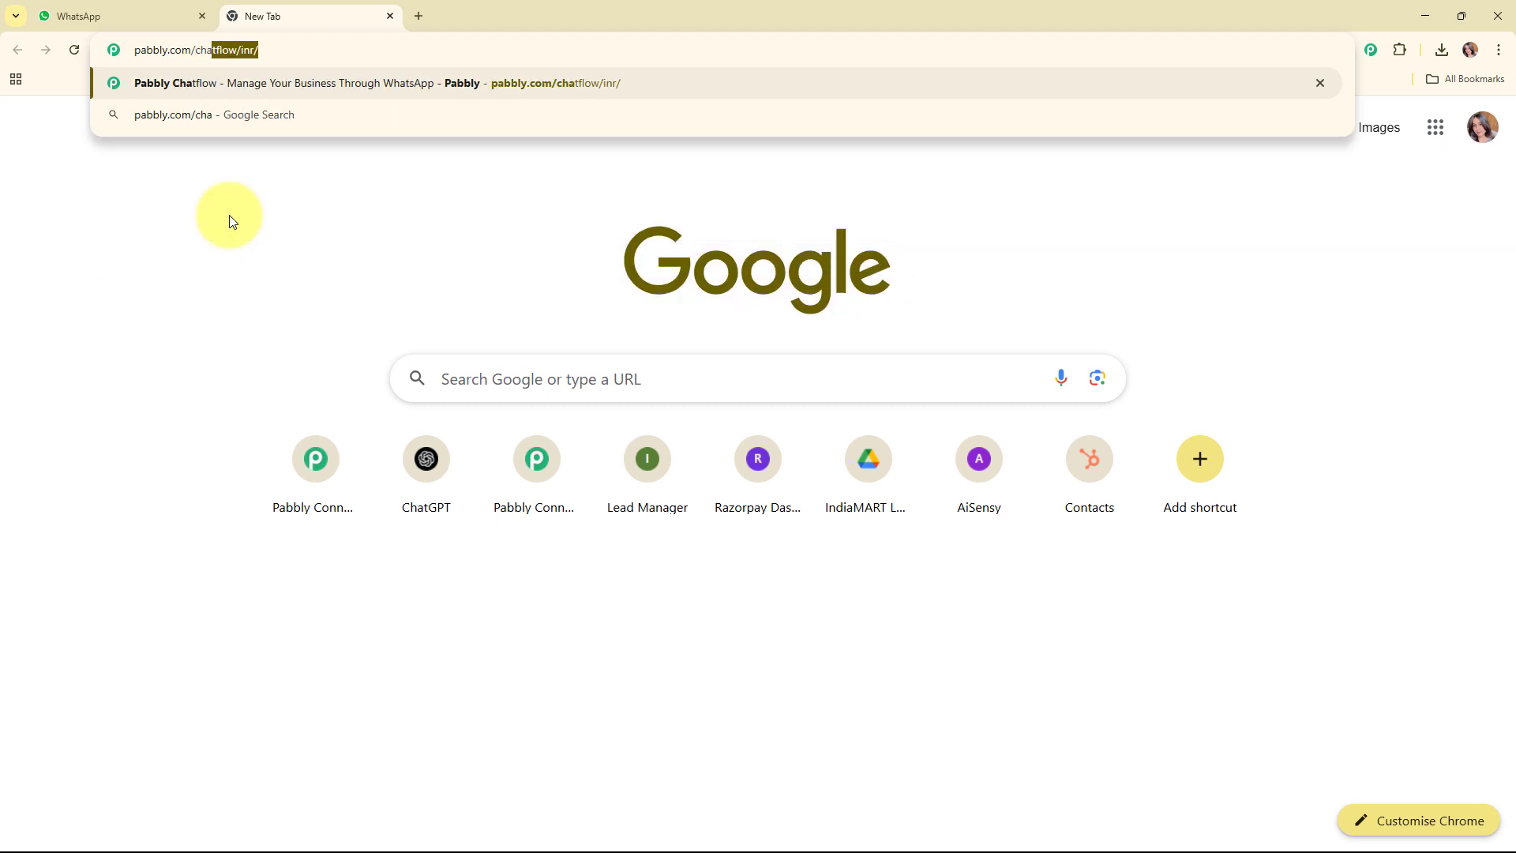
pyautogui.press('Return')
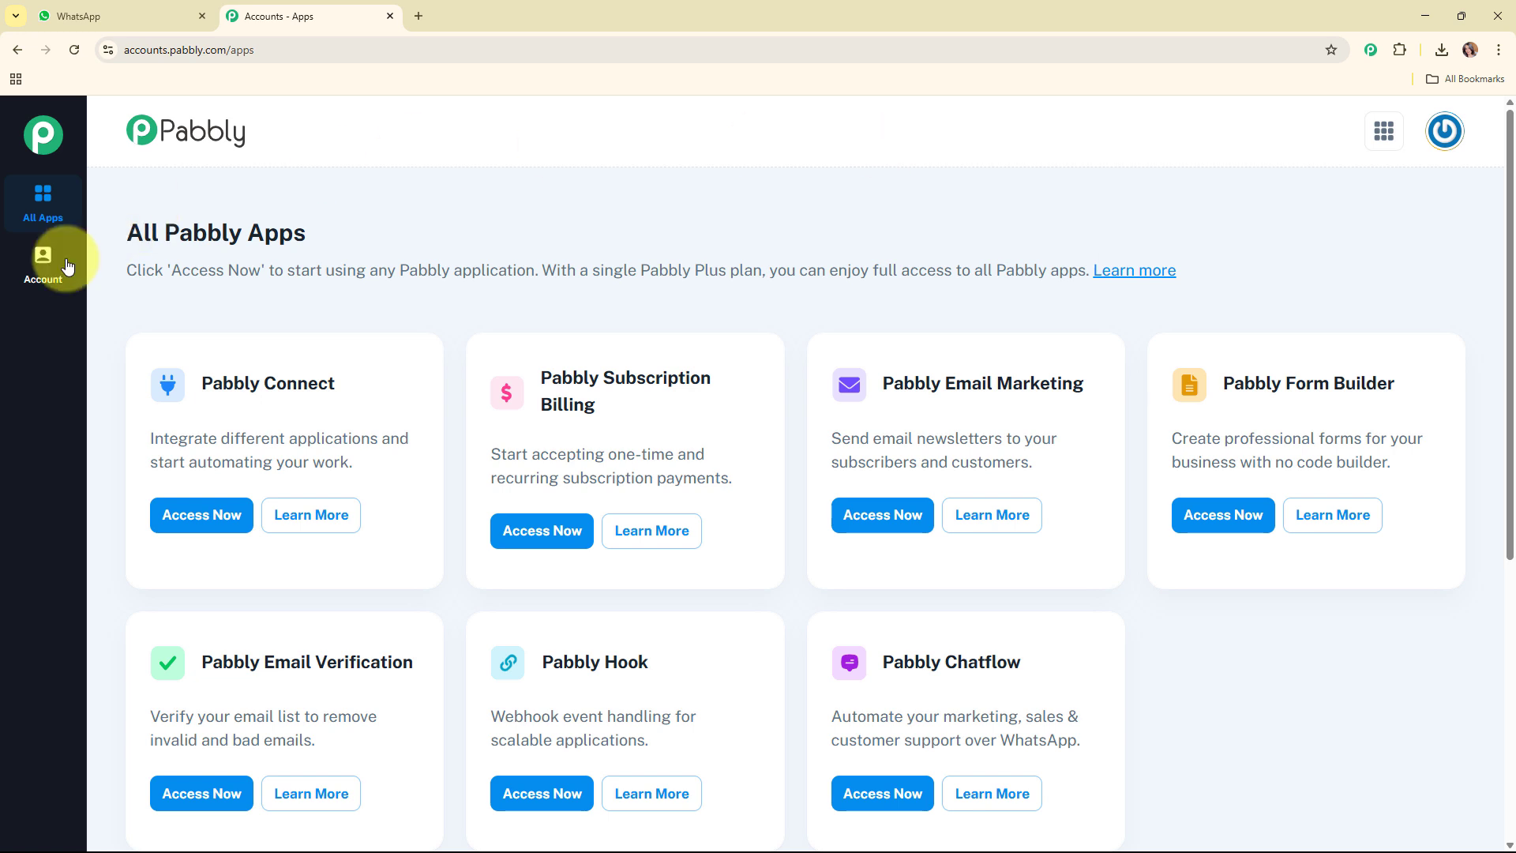
# Access Pabbly Chatflow from the All Pabbly Apps page
pyautogui.moveTo(98, 232); pyautogui.dragTo(456, 232)
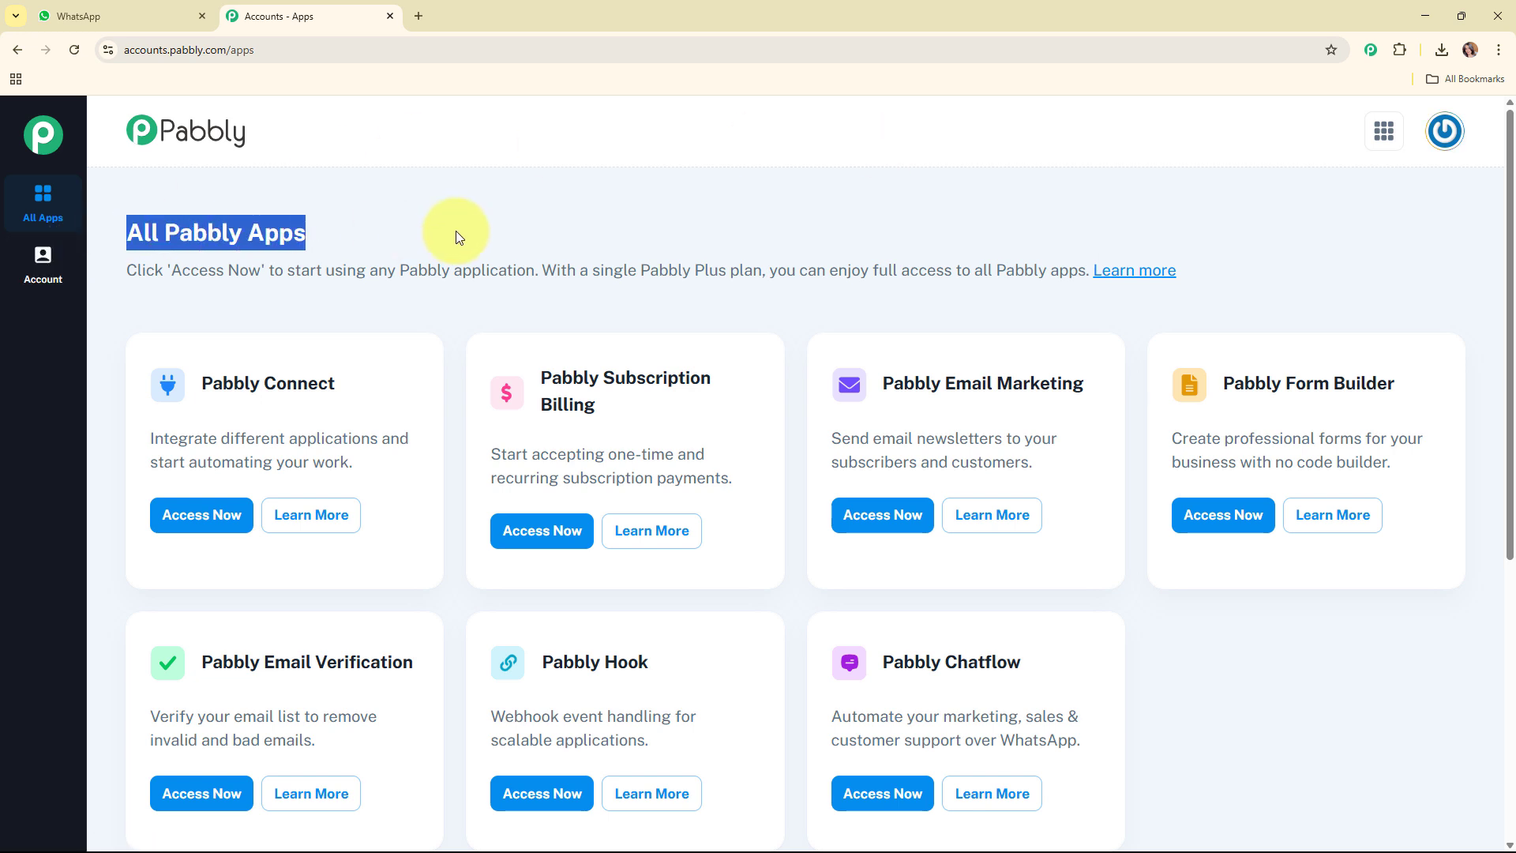
pyautogui.click(777, 229)
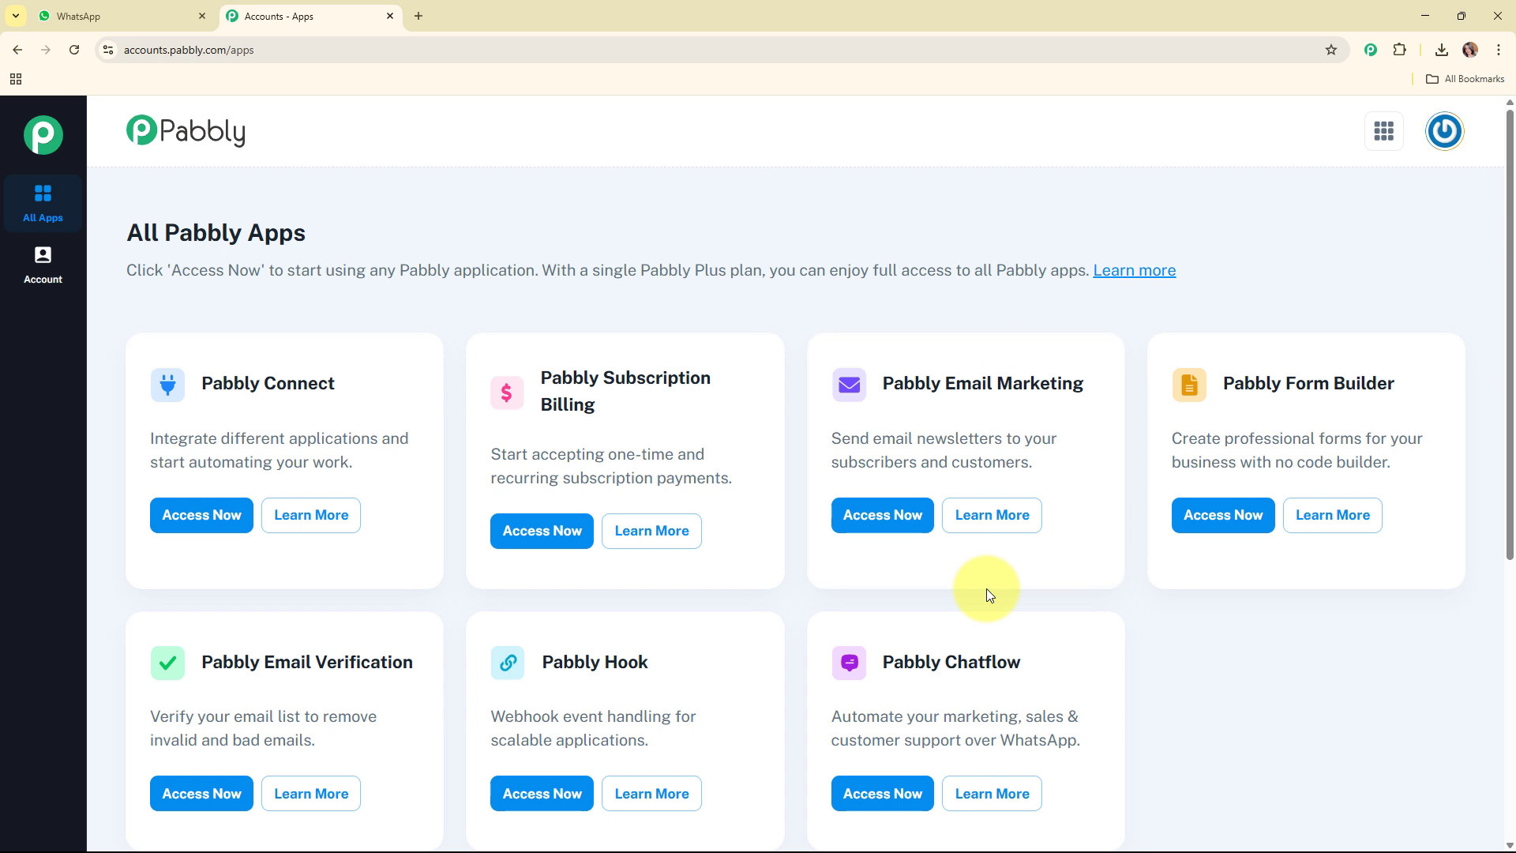
pyautogui.click(914, 805)
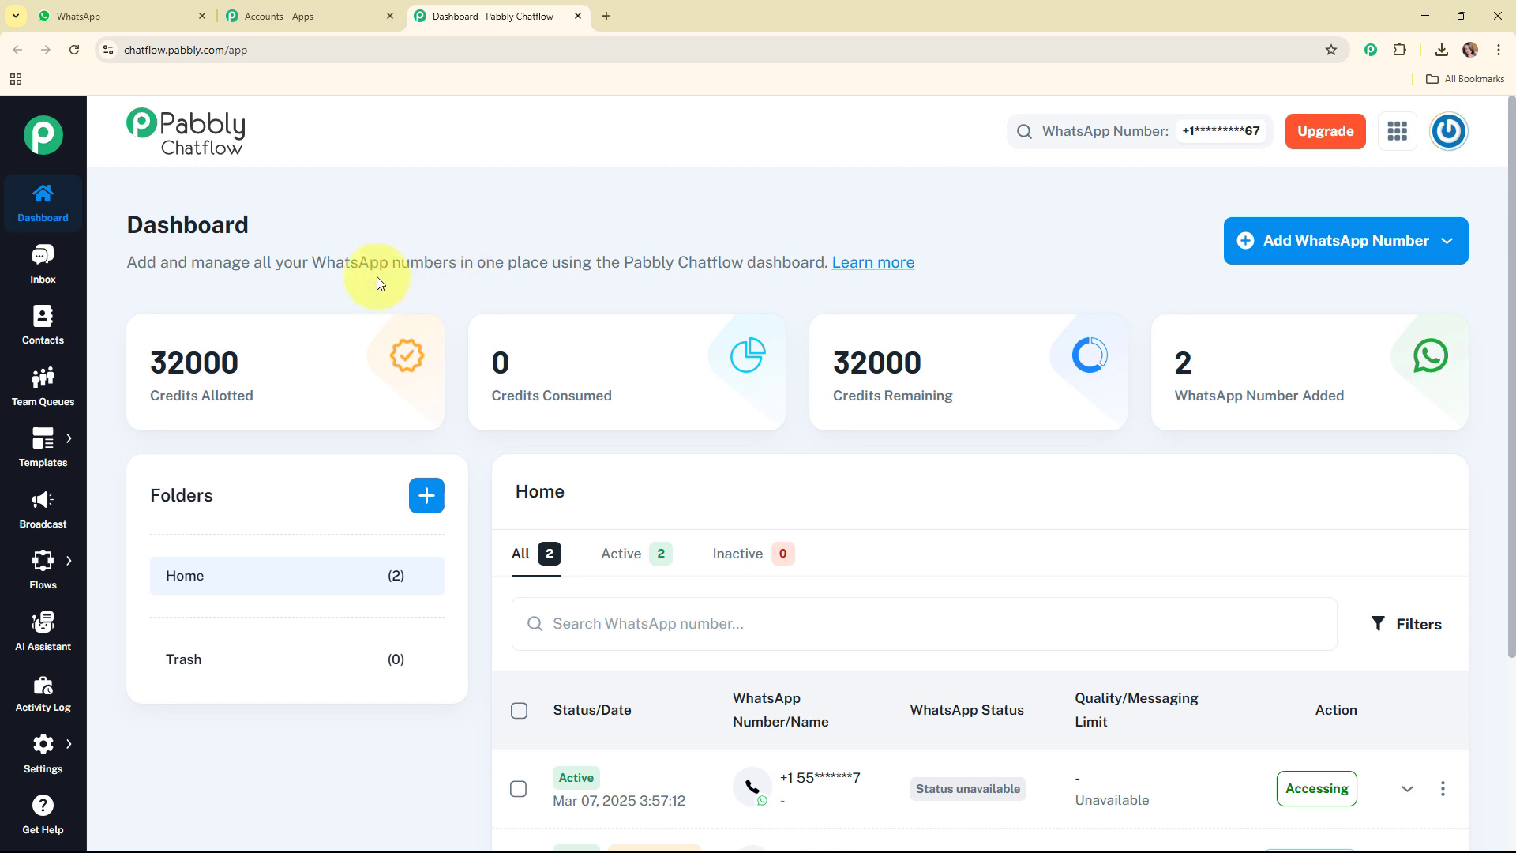
# Examine the Manual Token Connect form for adding a WhatsApp number and close it without entering anything
pyautogui.click(1346, 245)
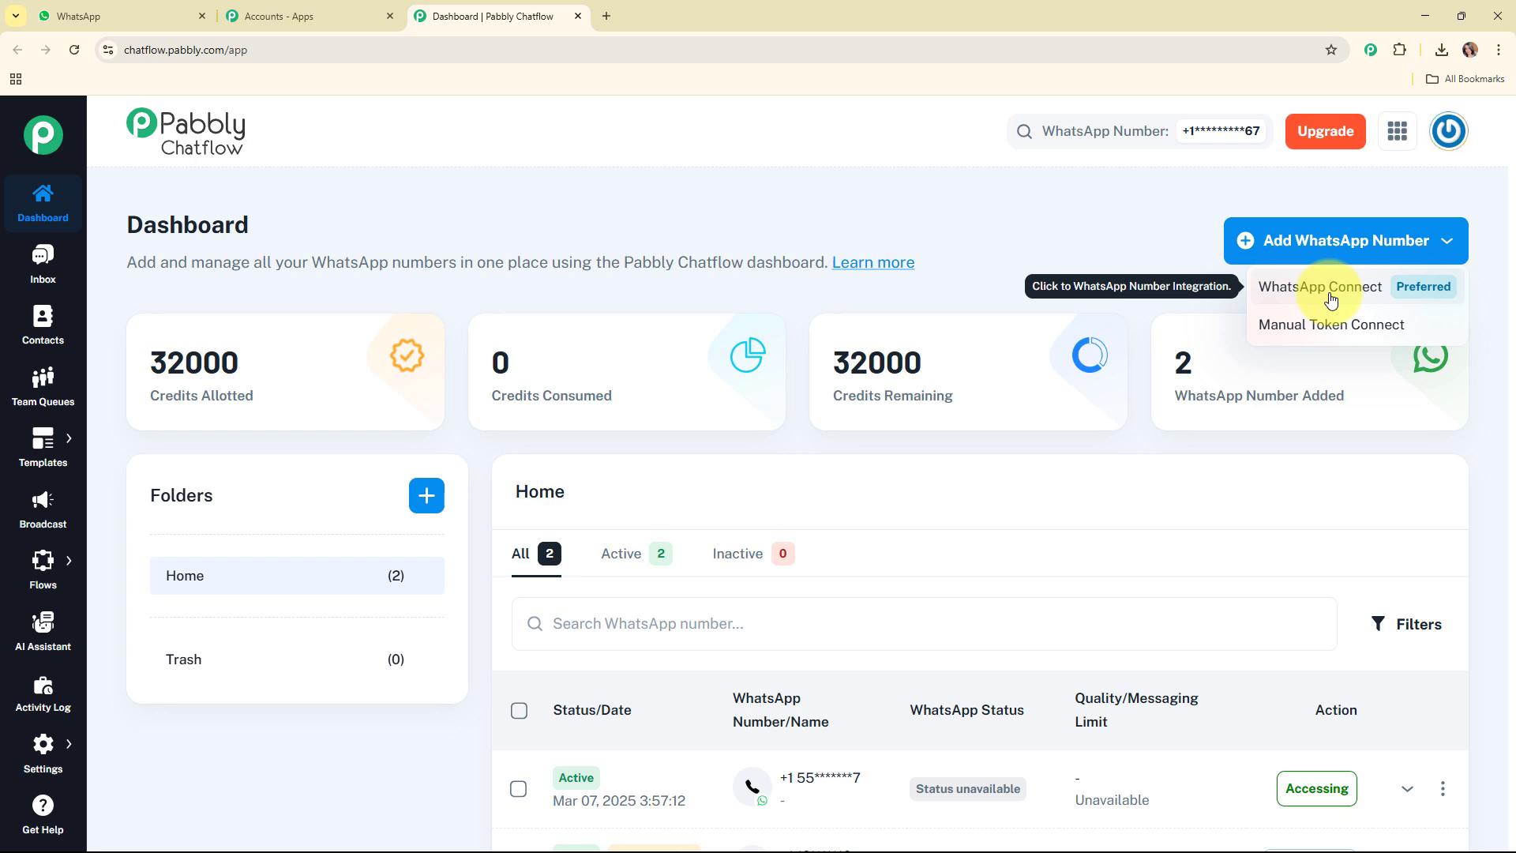
pyautogui.click(1333, 330)
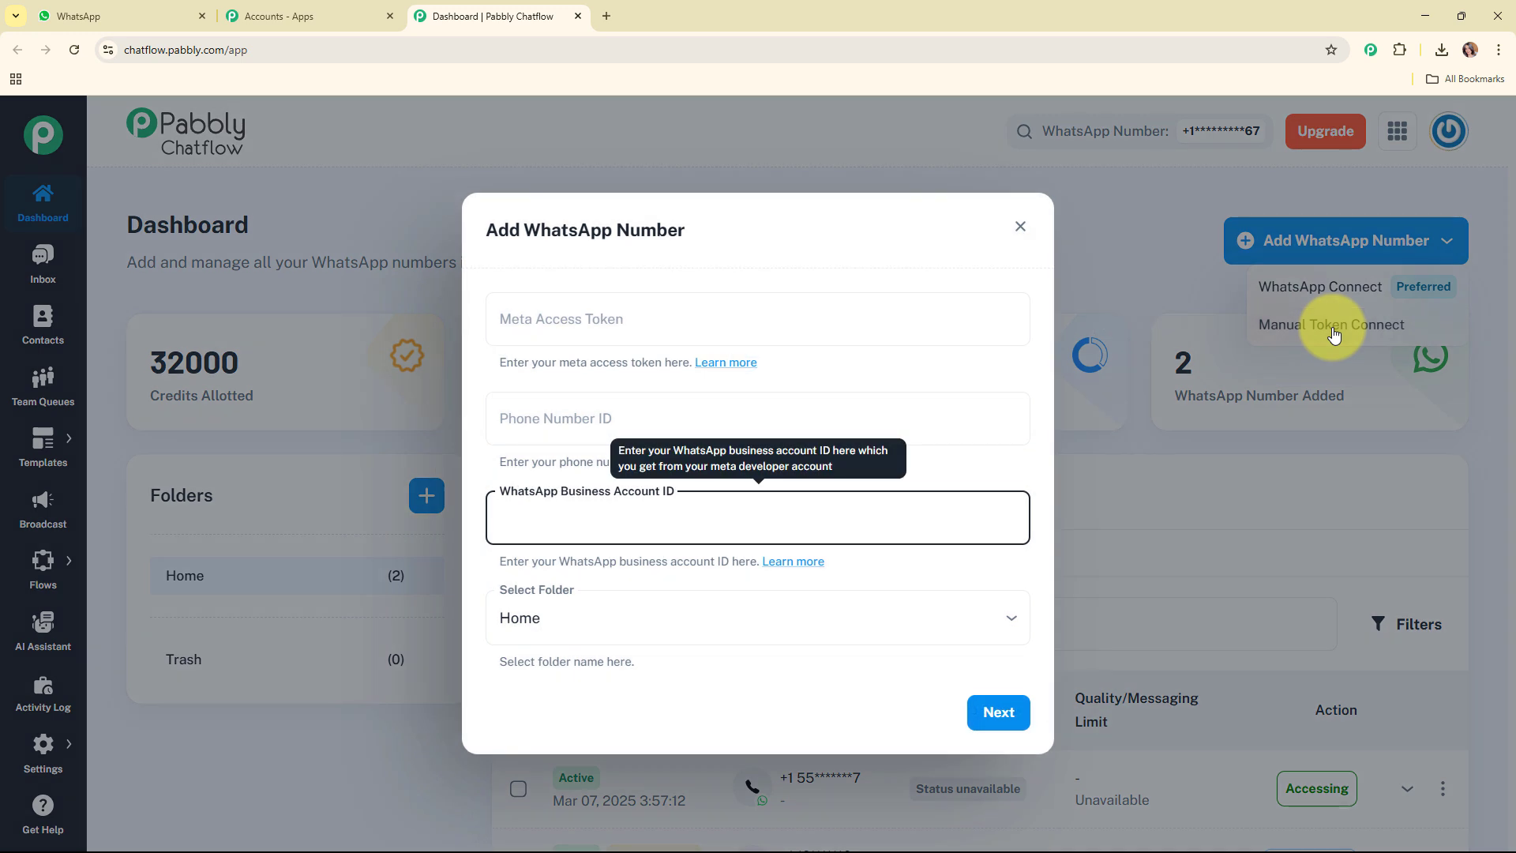
pyautogui.click(988, 361)
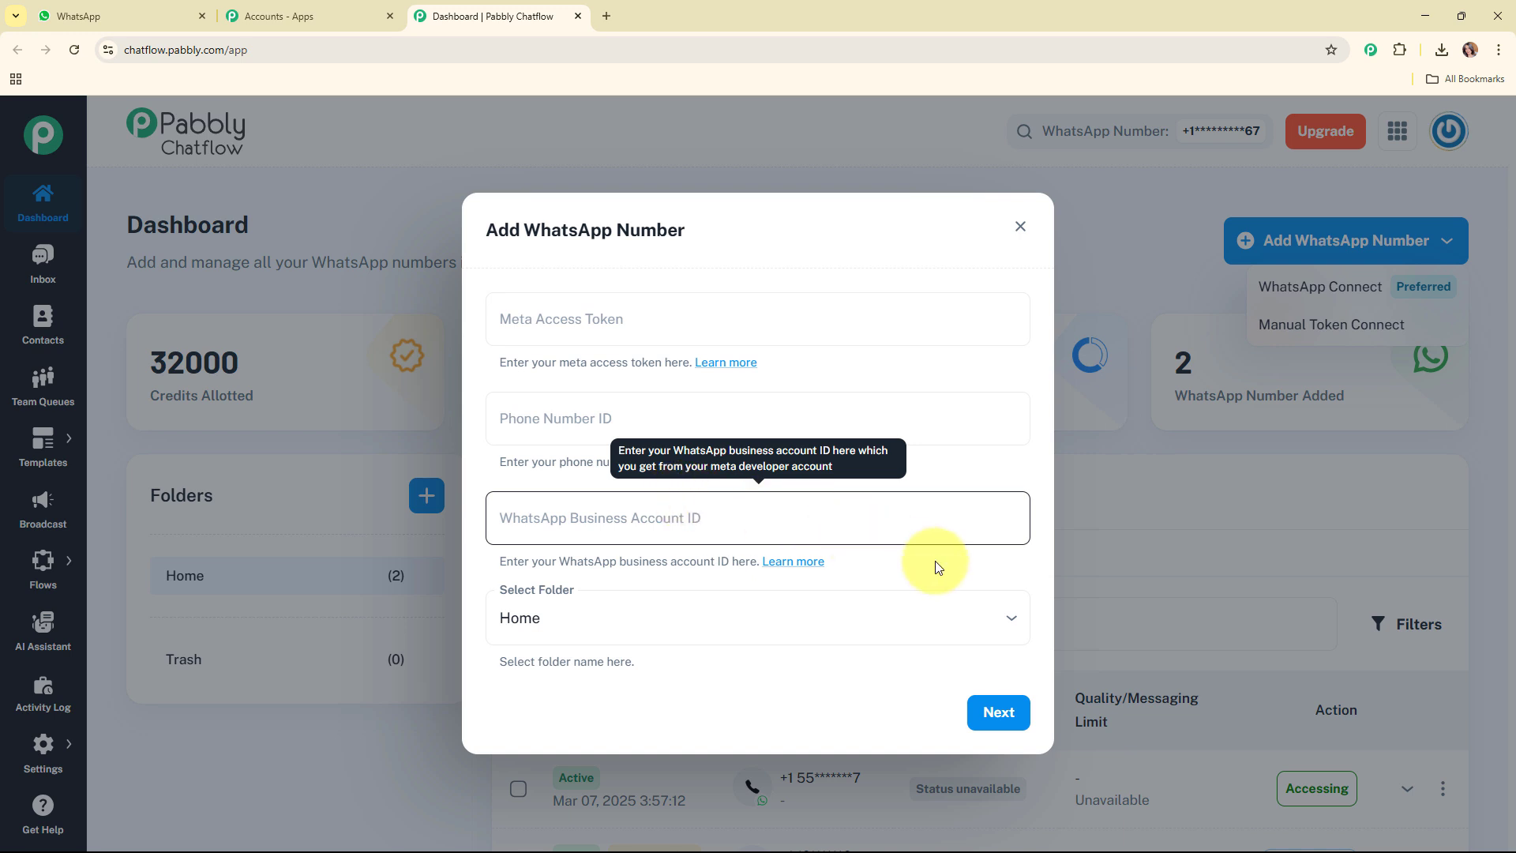
pyautogui.click(1019, 229)
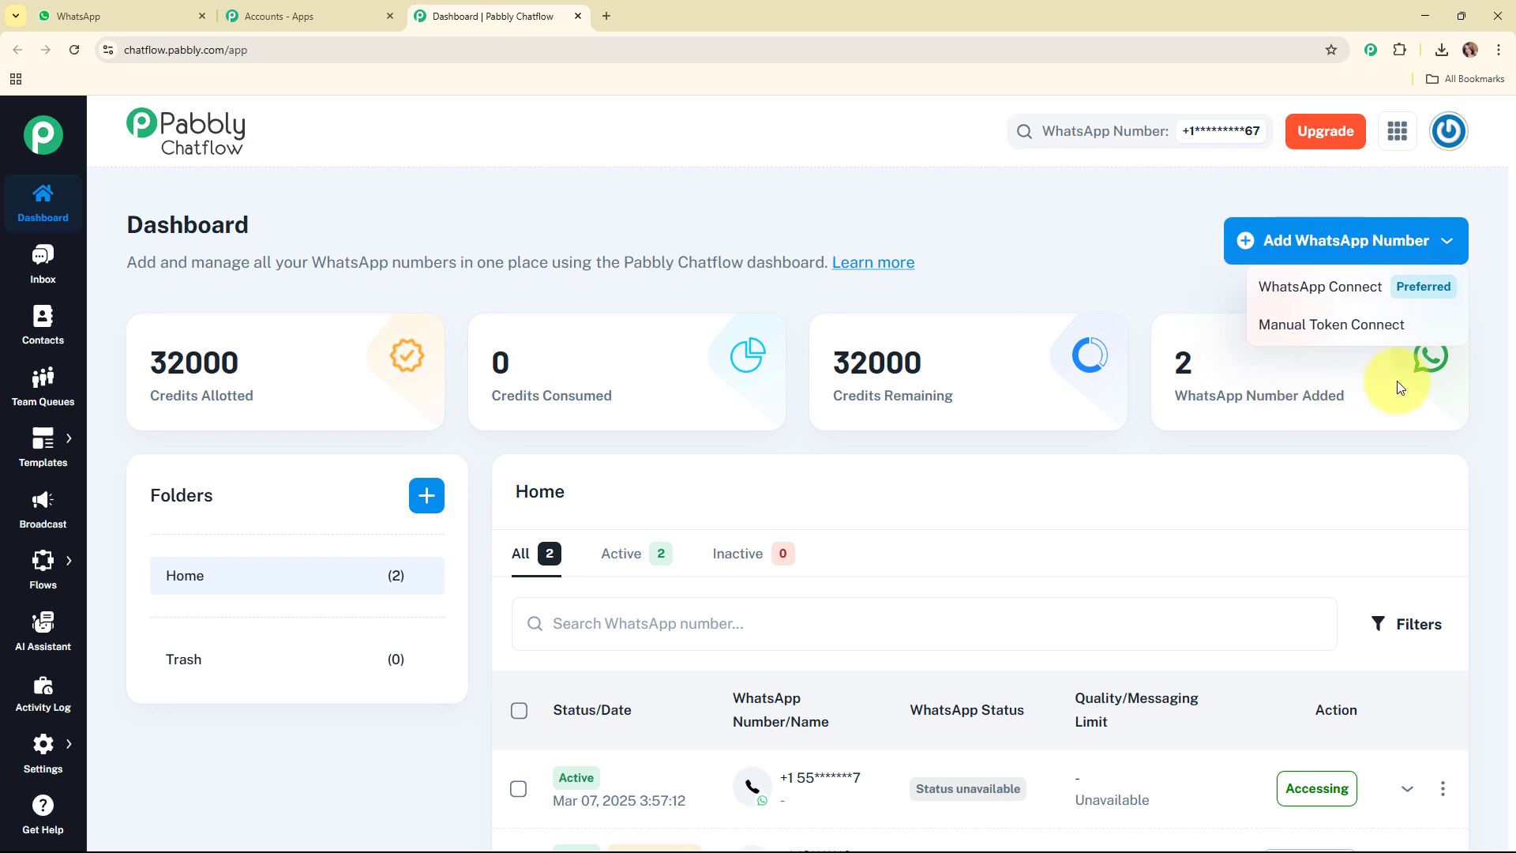
pyautogui.click(1163, 244)
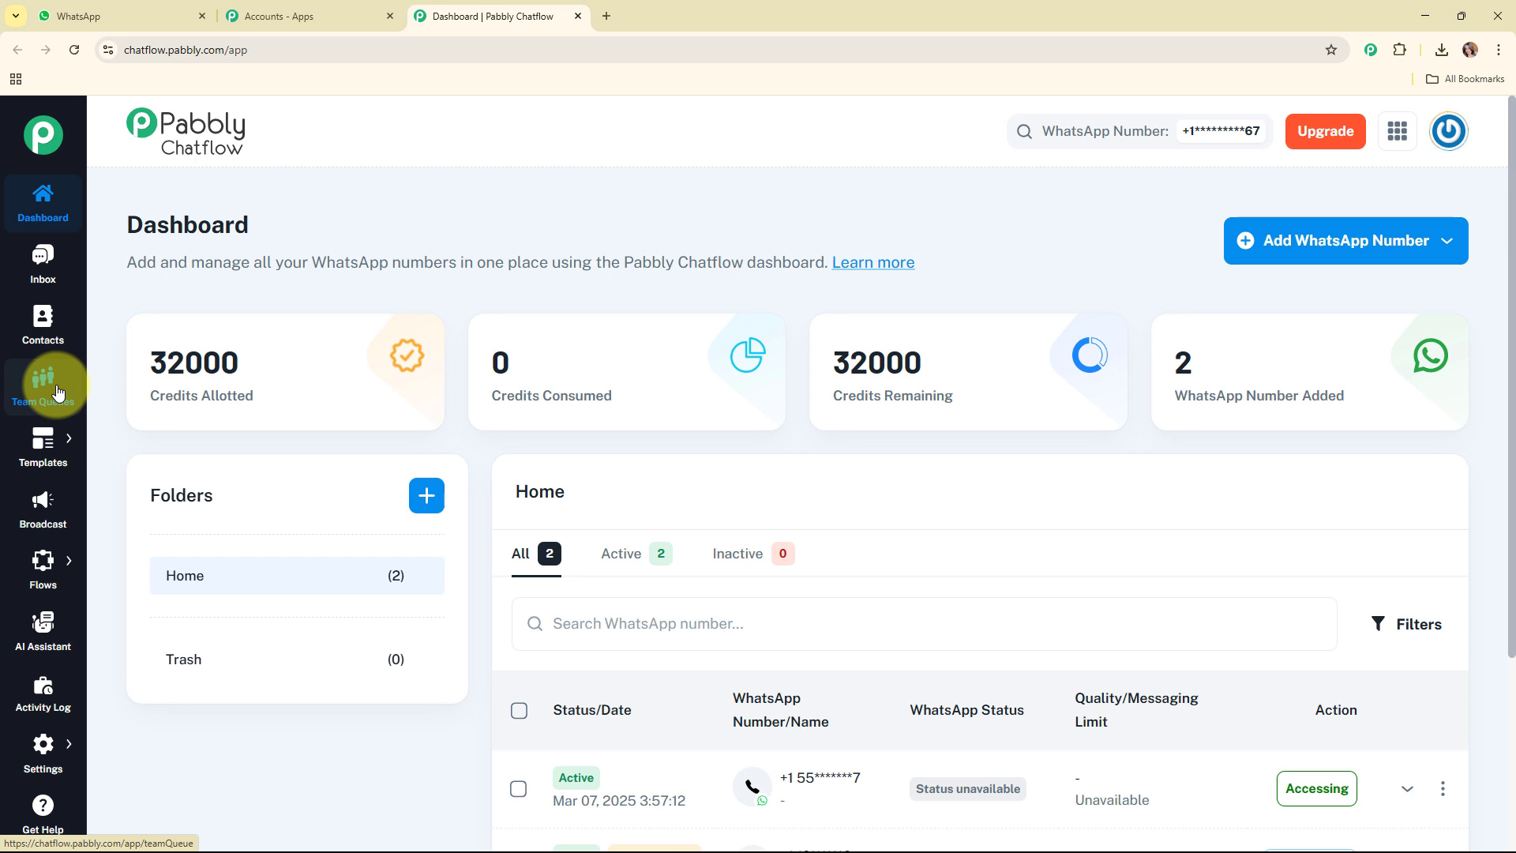
# Open the Flow Builder and add a new flow
pyautogui.moveTo(50, 438)
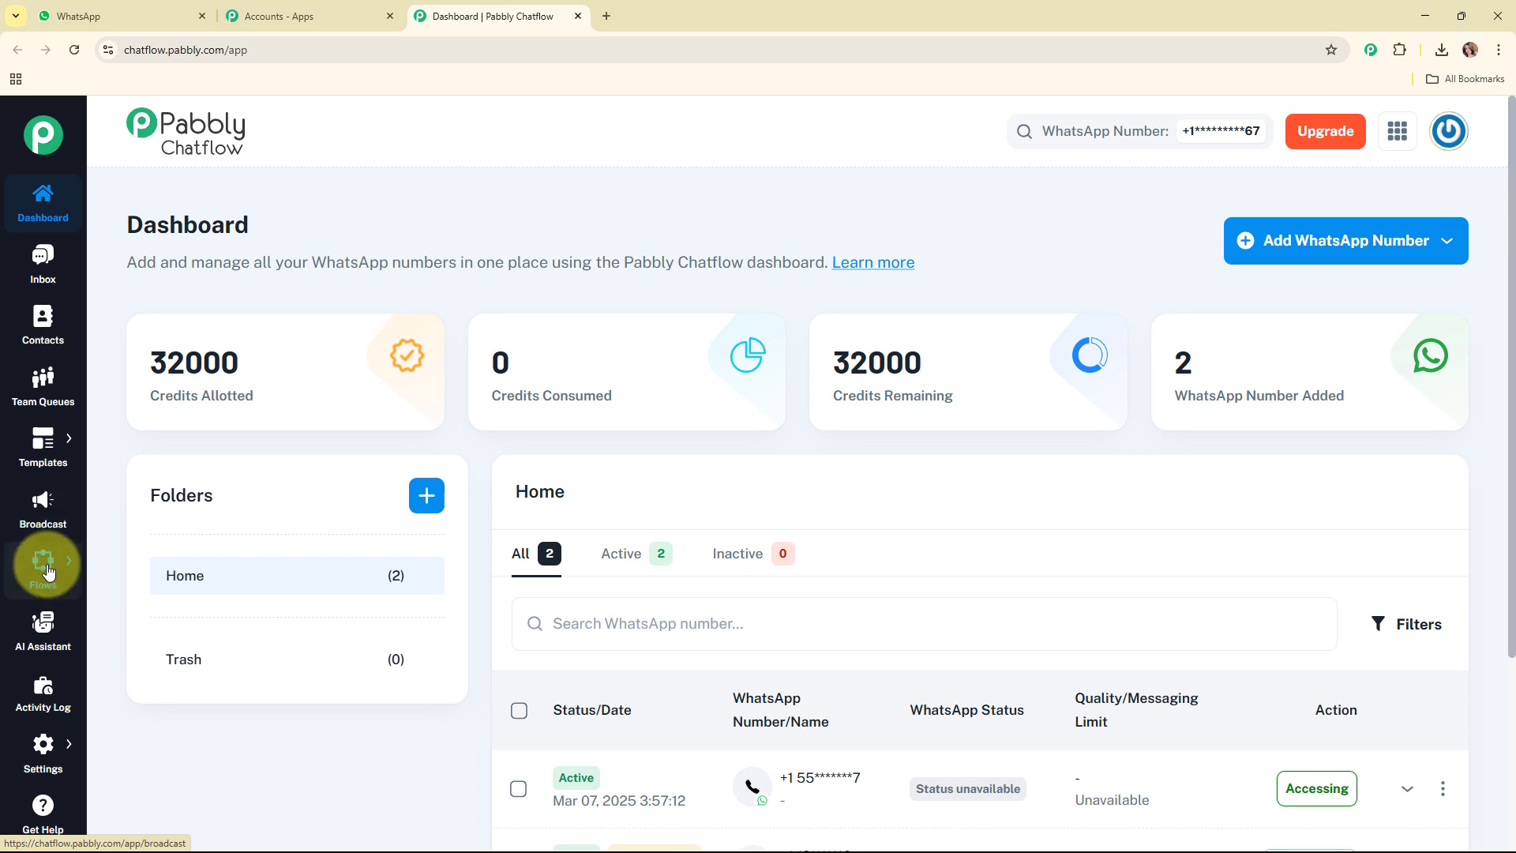
pyautogui.moveTo(47, 574)
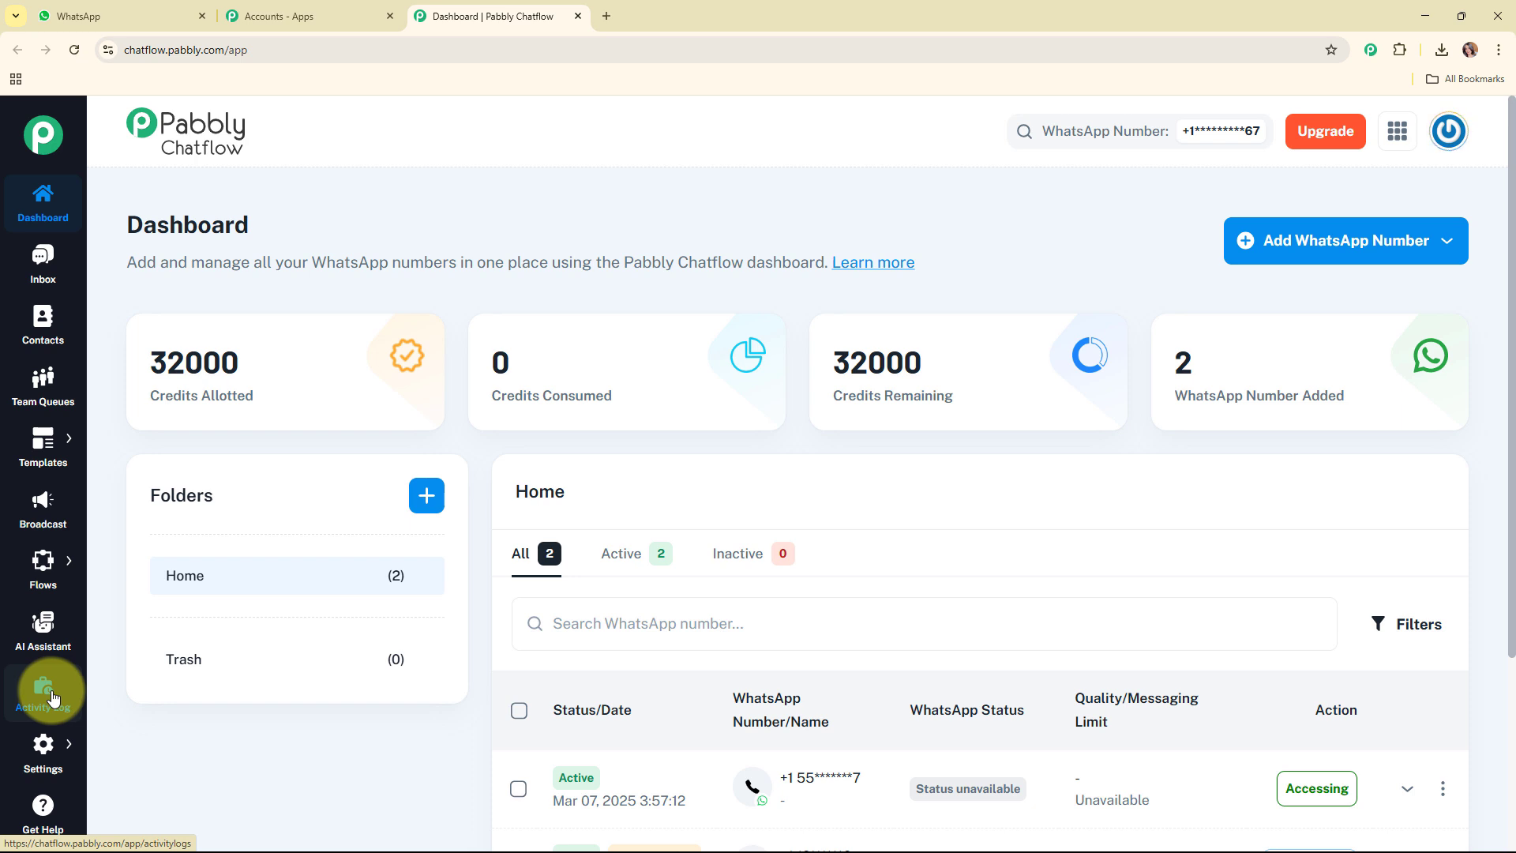
pyautogui.moveTo(32, 773)
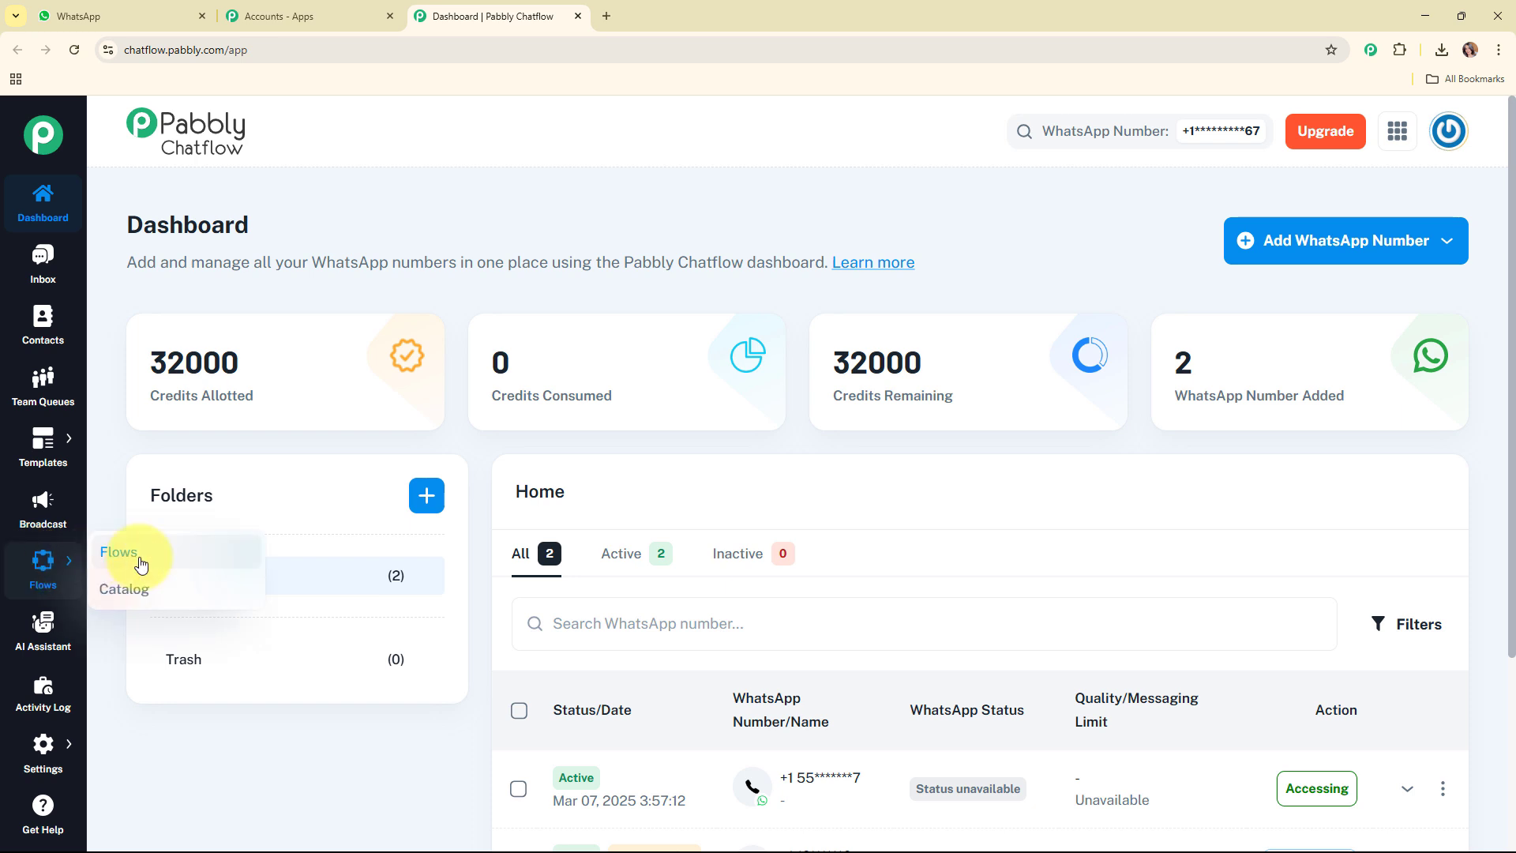
pyautogui.click(141, 562)
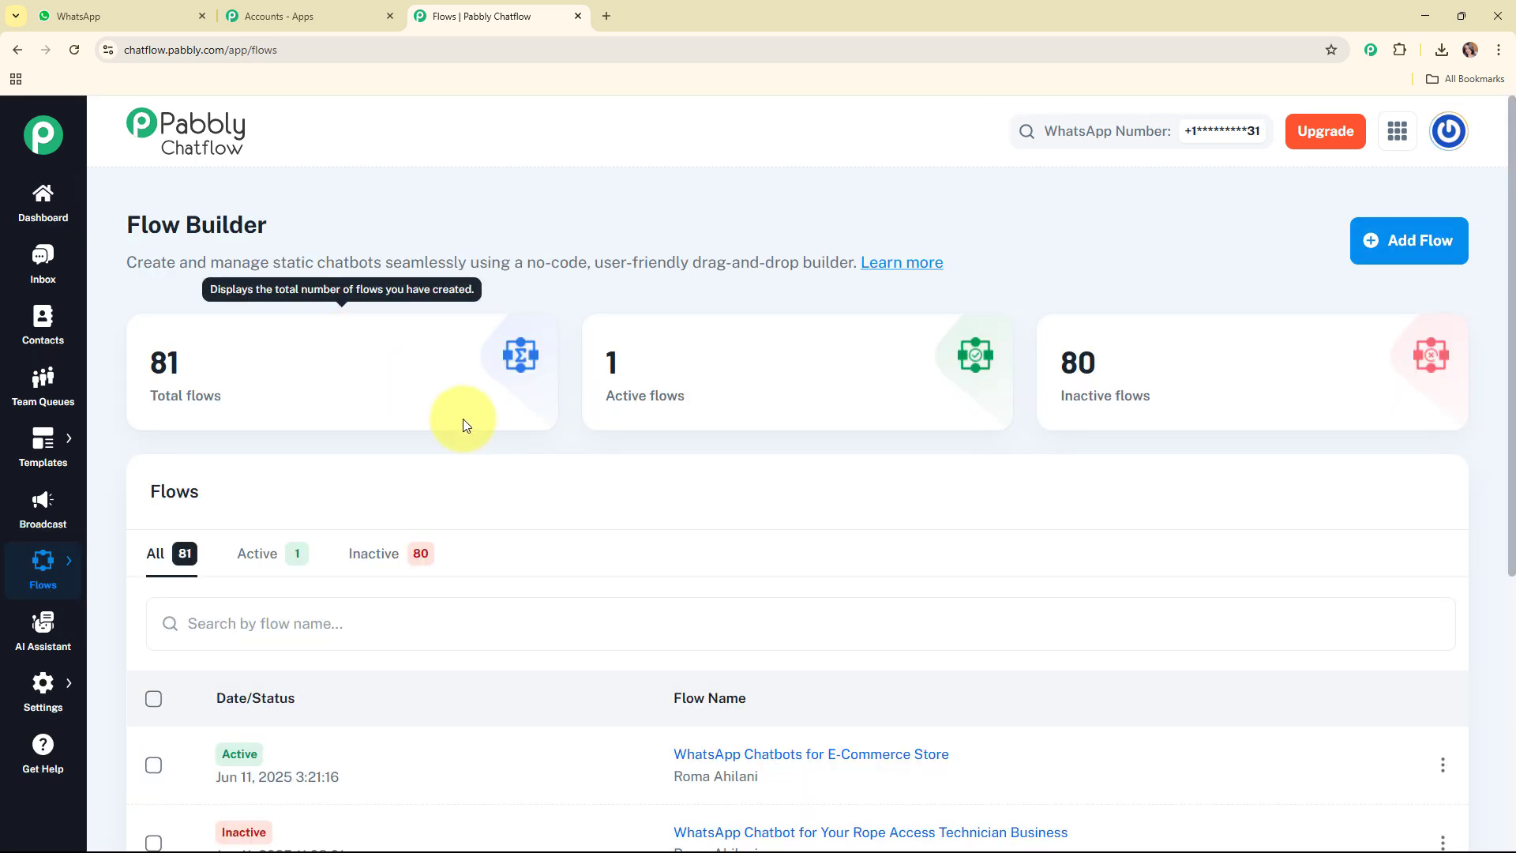
pyautogui.scroll(-3, 687, 447)
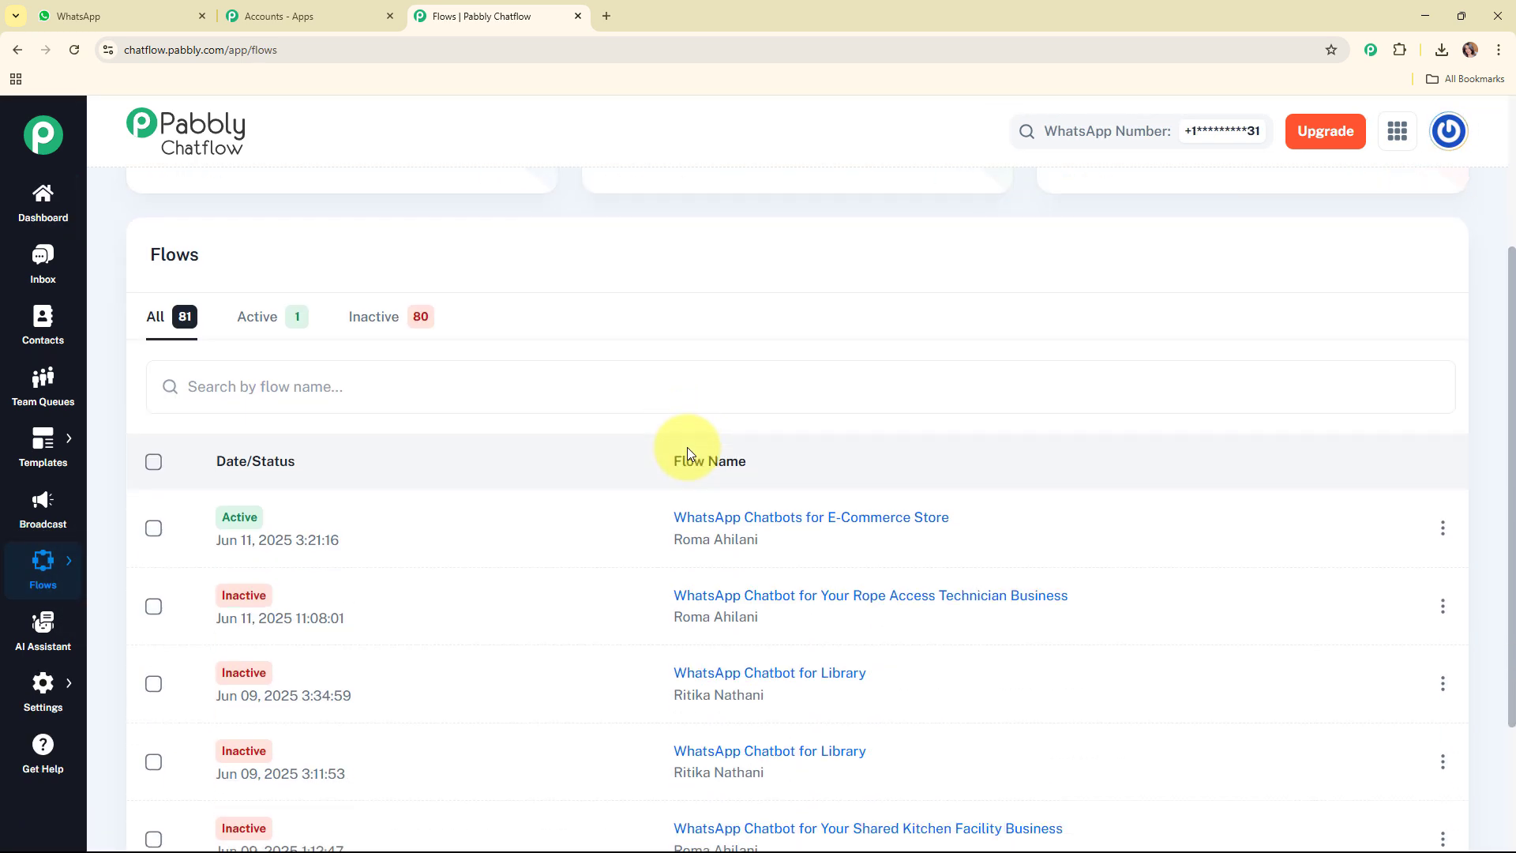
pyautogui.scroll(3, 687, 447)
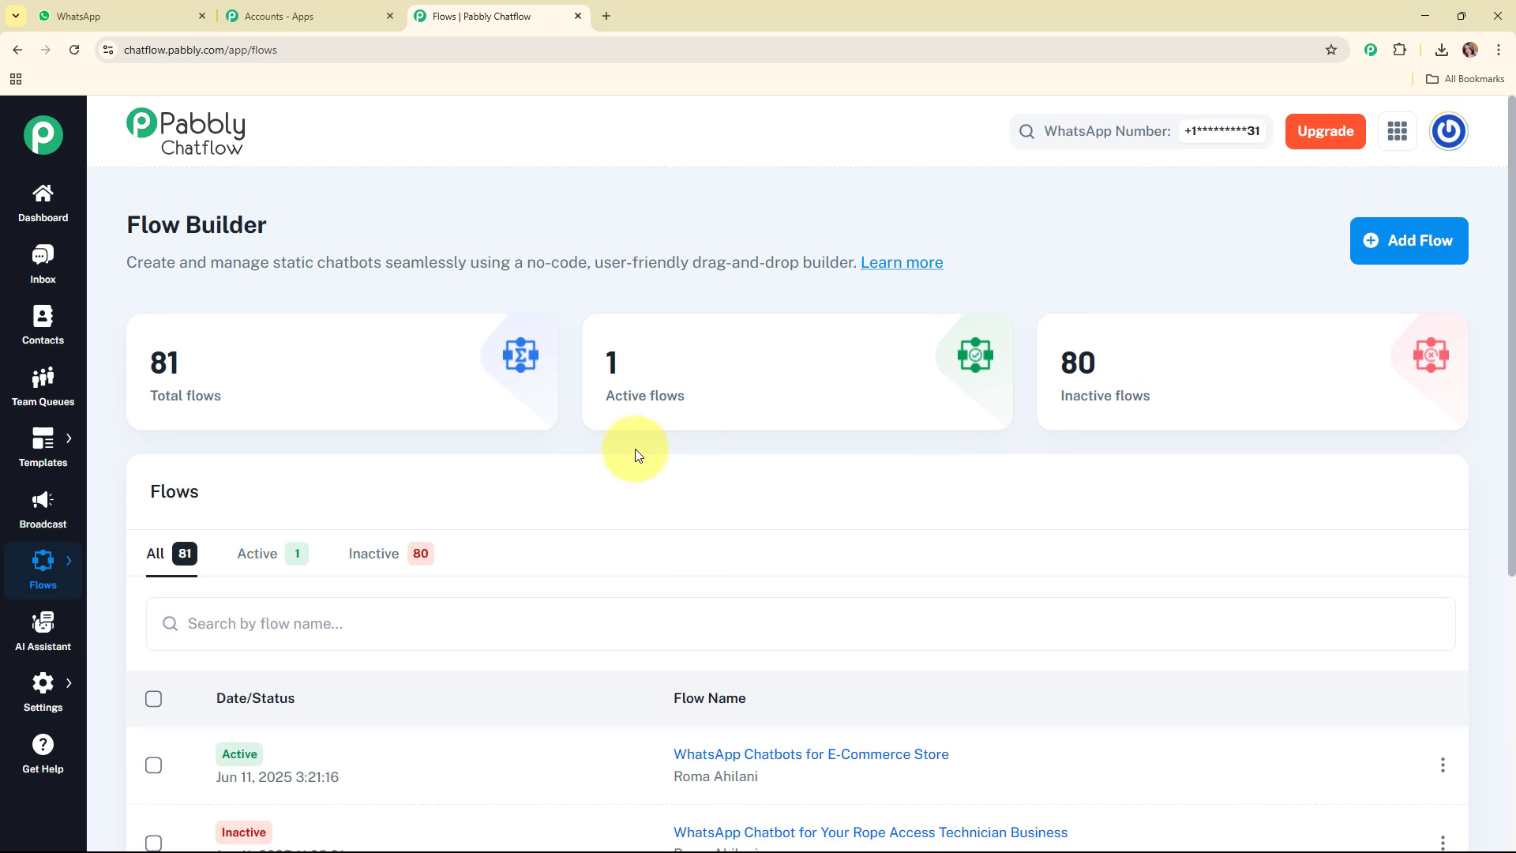
pyautogui.click(1410, 259)
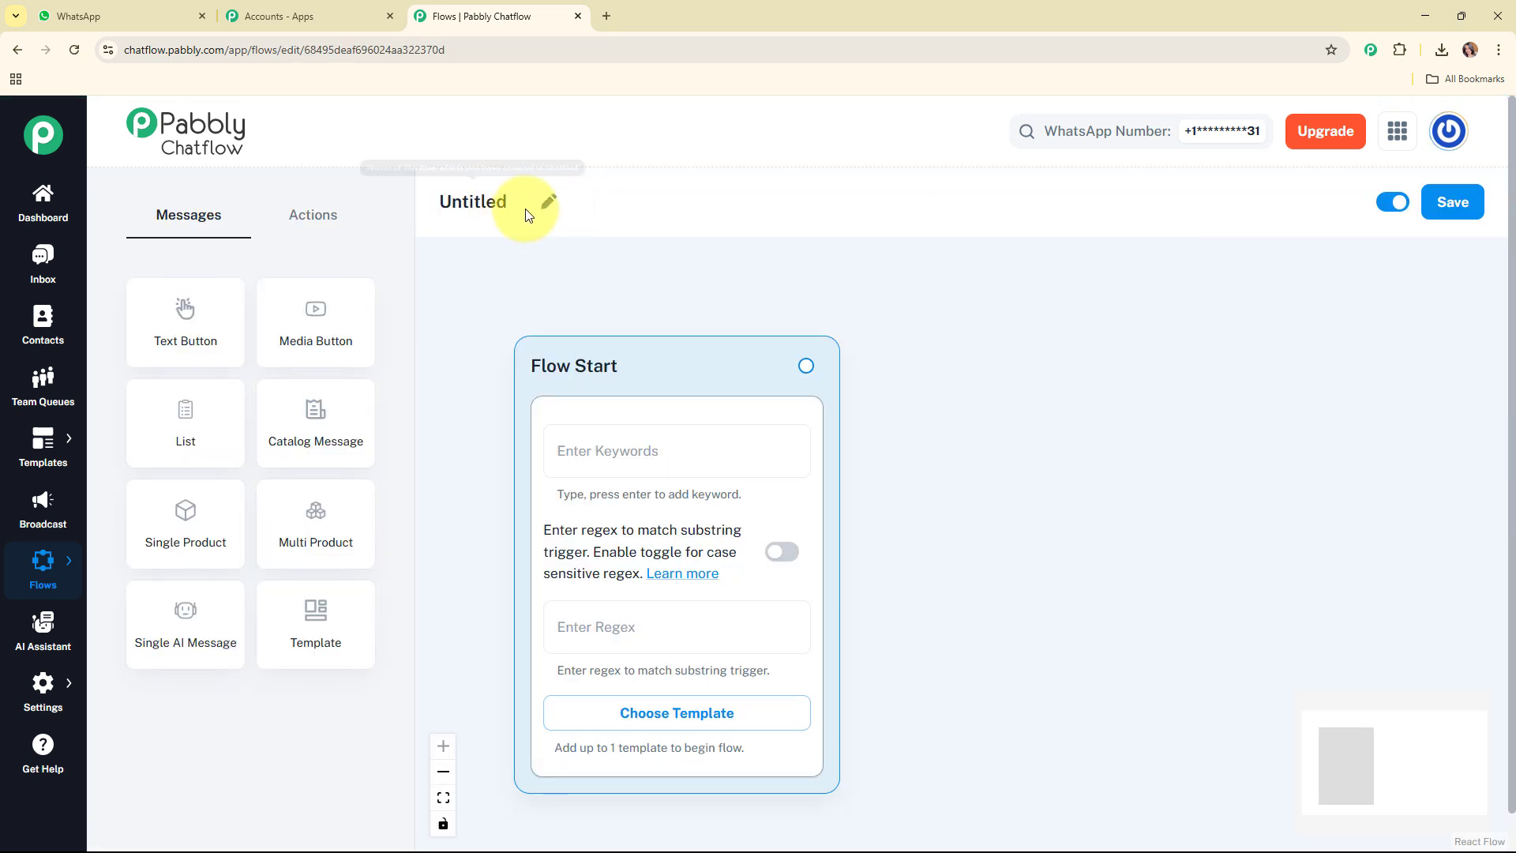
# Rename the untitled flow as "WhatsApp Chatbot for E-Commerce Store"
pyautogui.click(527, 215)
pyautogui.press('BackSpace')
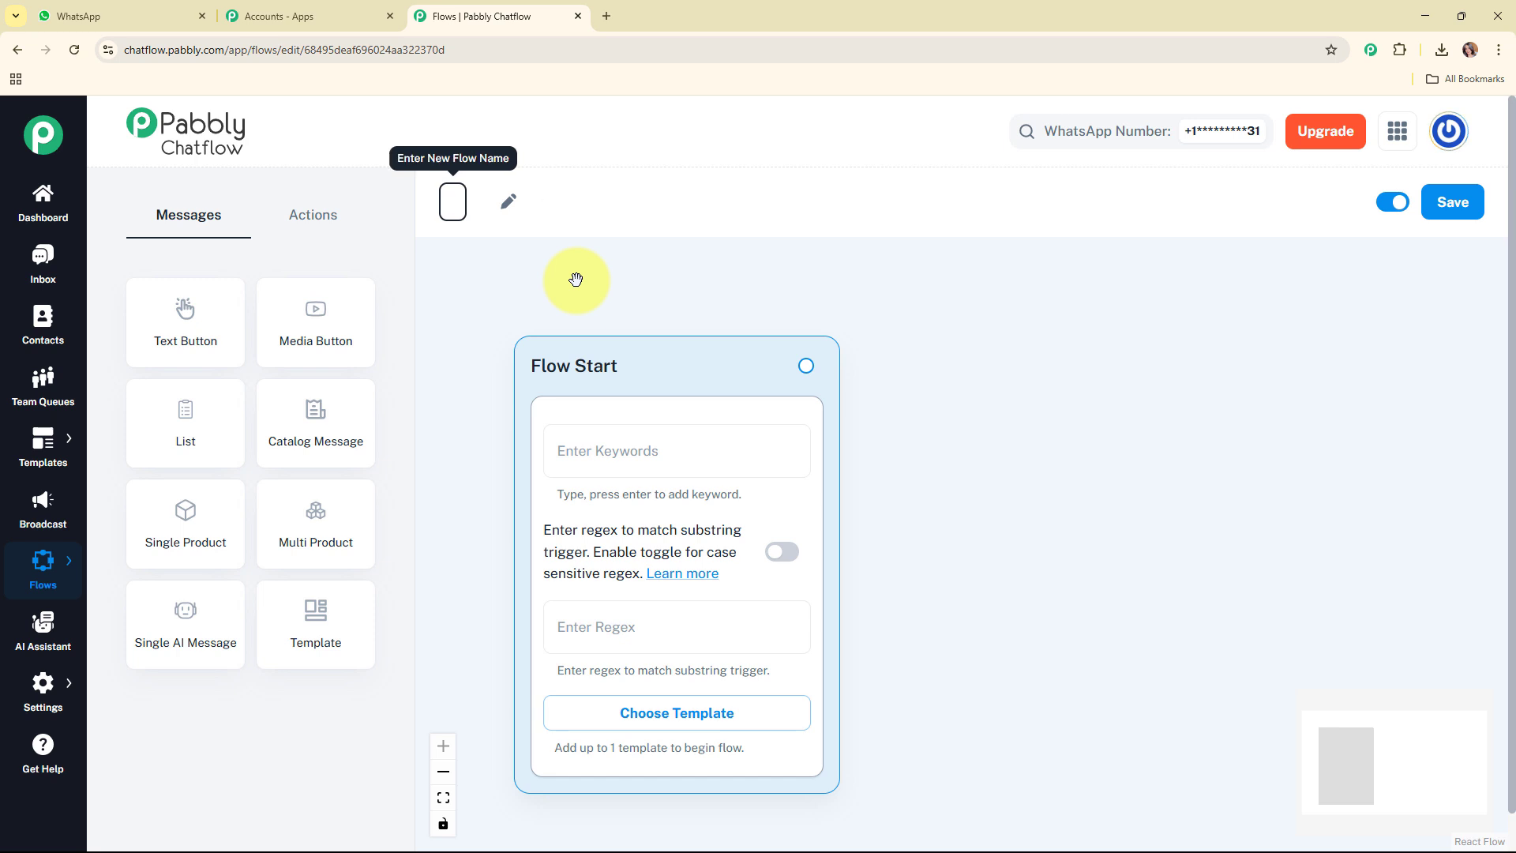
pyautogui.write('WhatsApp Chatbot for E-Commerce Store')
pyautogui.click(600, 269)
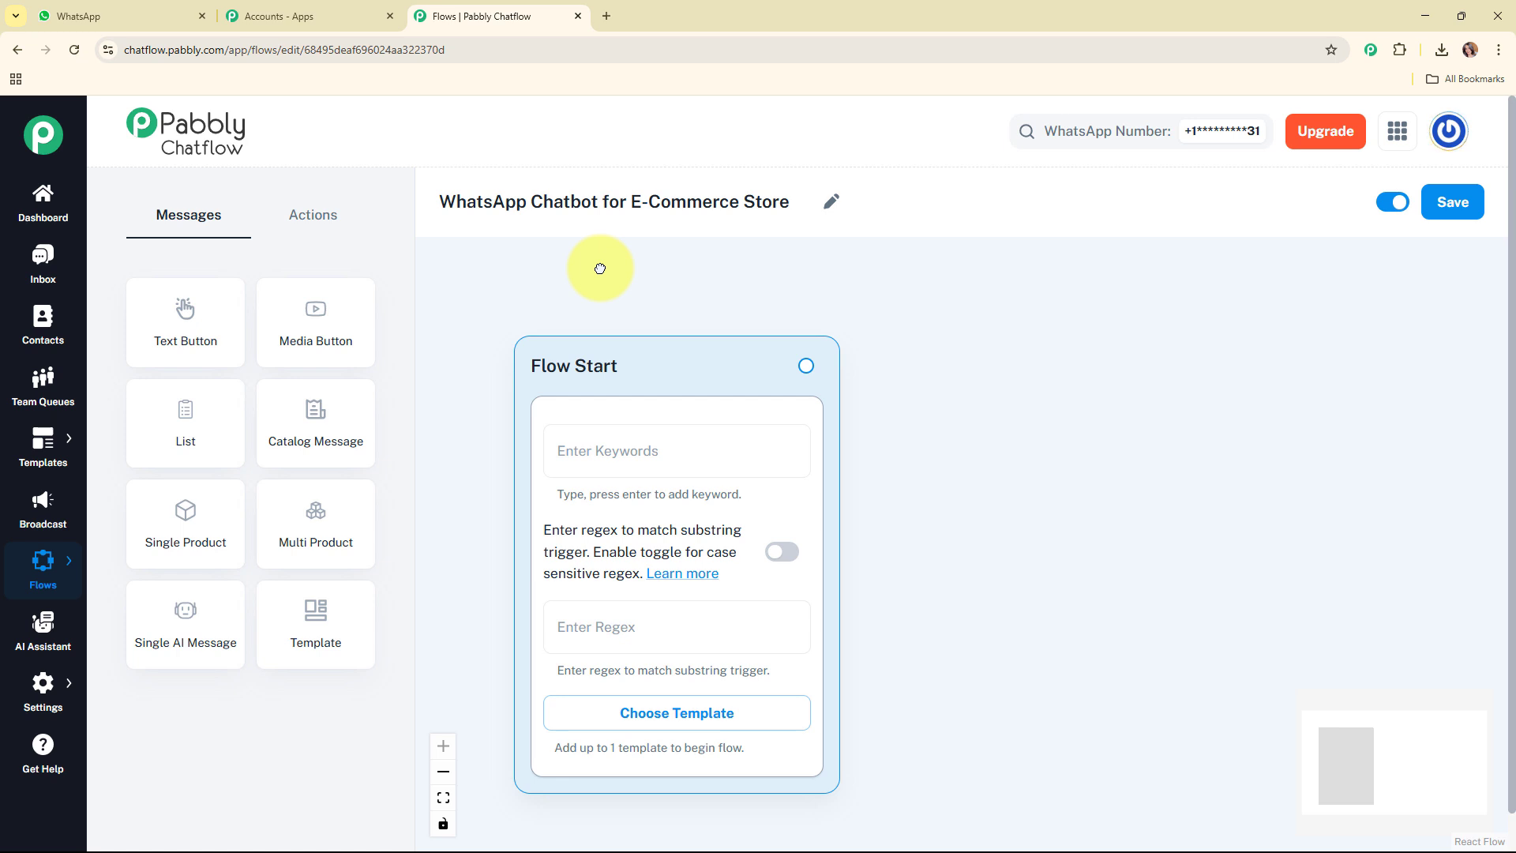
# Check the approved templates available for the Flow Start block and close the list without choosing one
pyautogui.moveTo(653, 338); pyautogui.dragTo(626, 321)
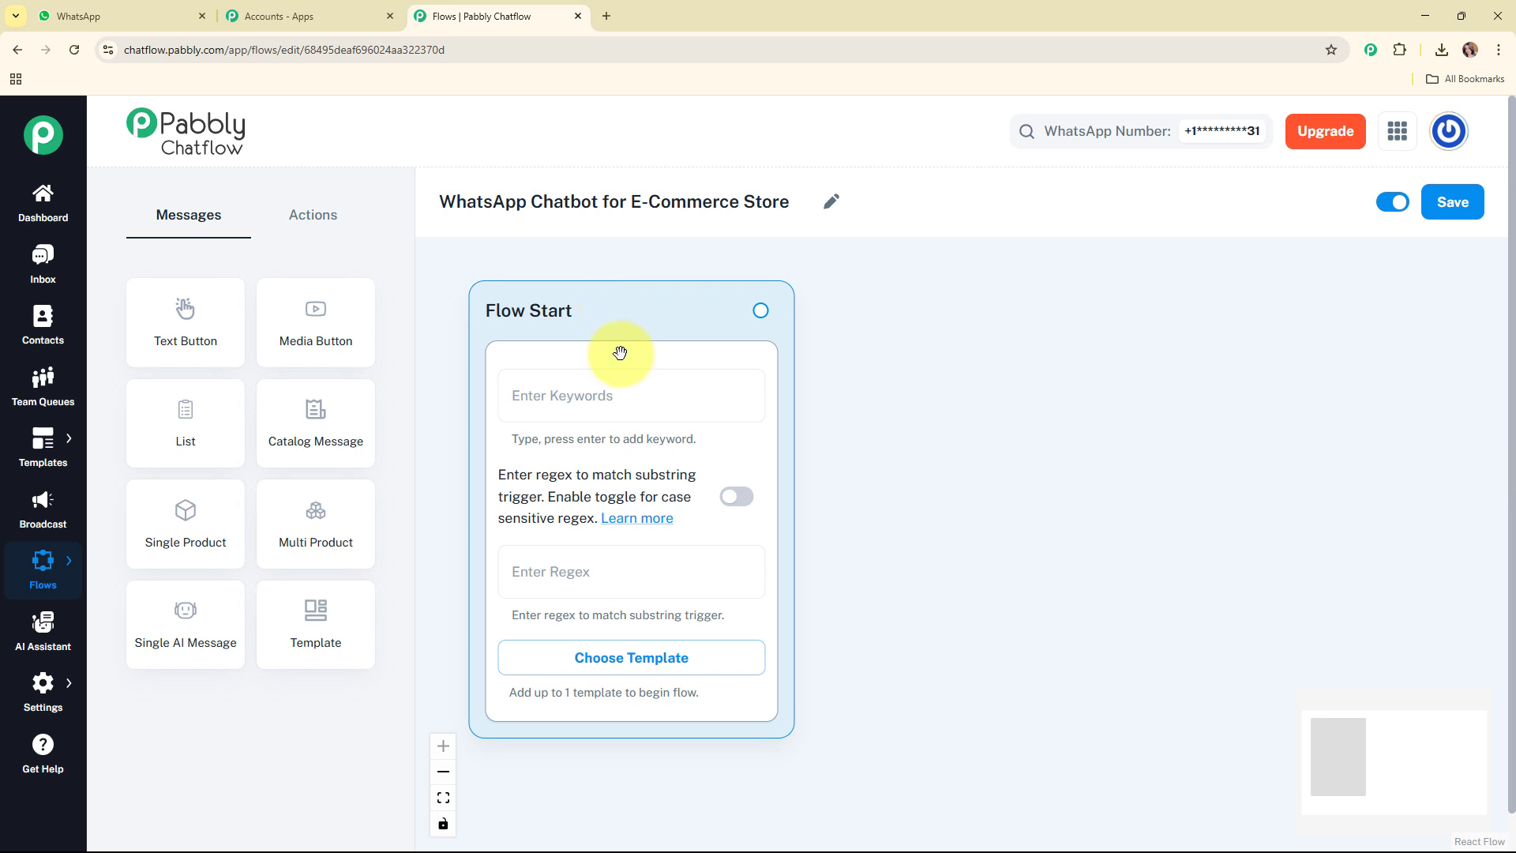
pyautogui.click(613, 662)
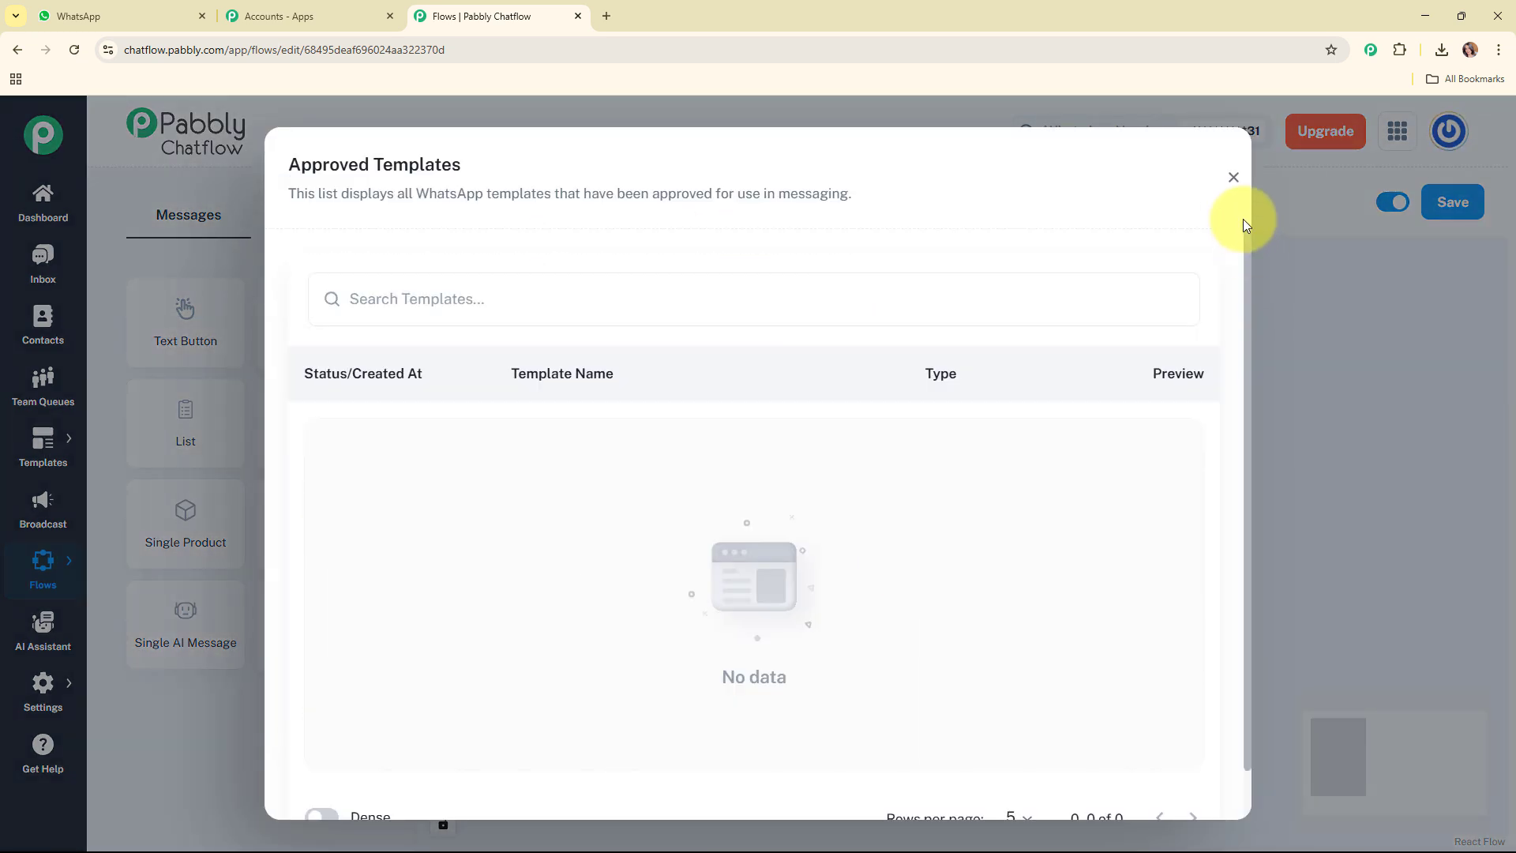
pyautogui.click(1233, 178)
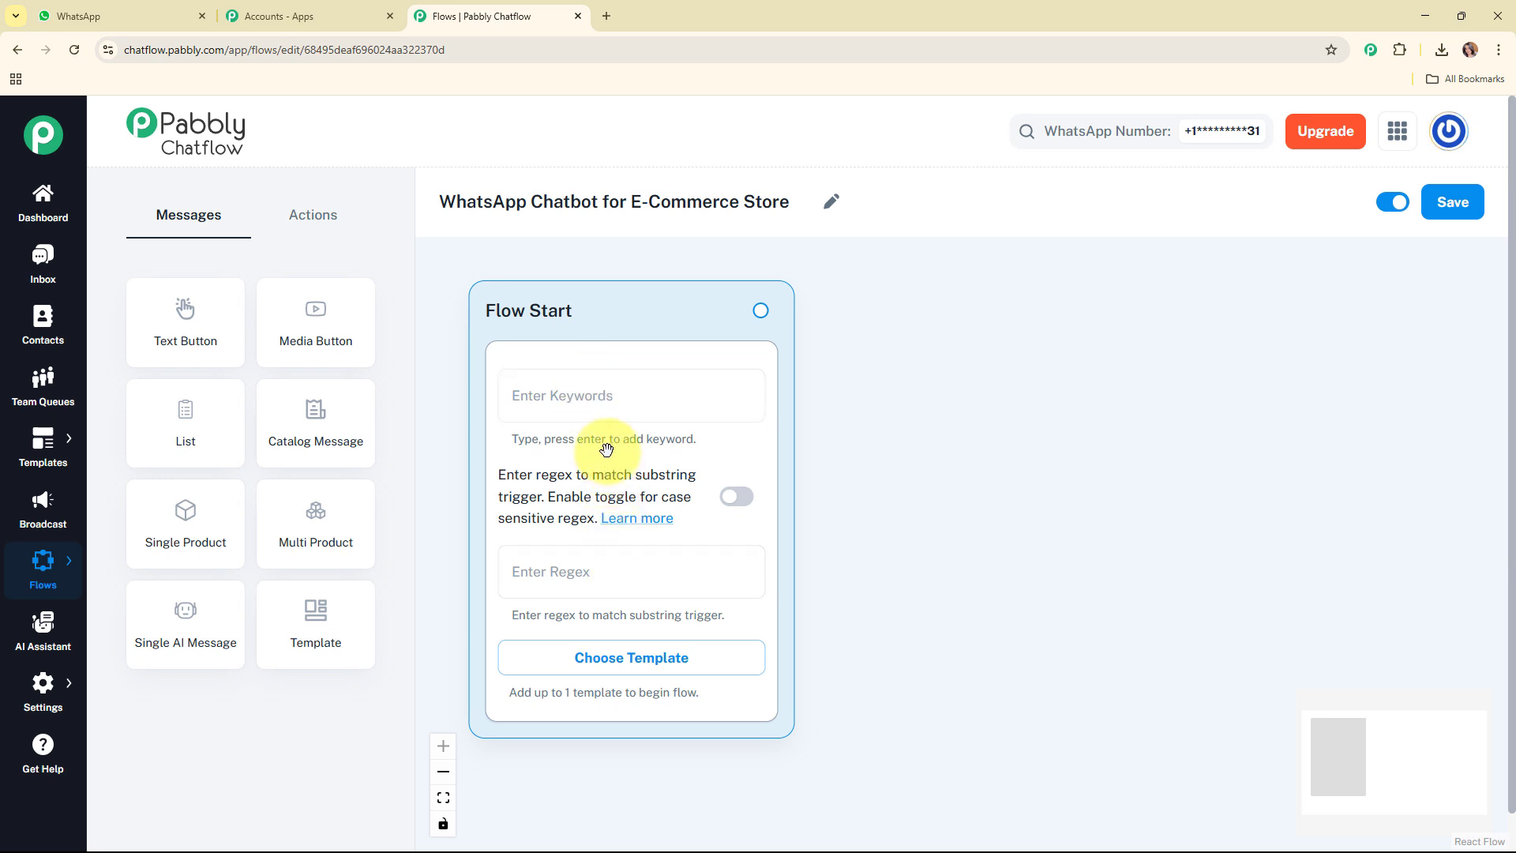
# Try "Hey" as a trigger keyword in the Flow Start block, and remove it
pyautogui.click(584, 399)
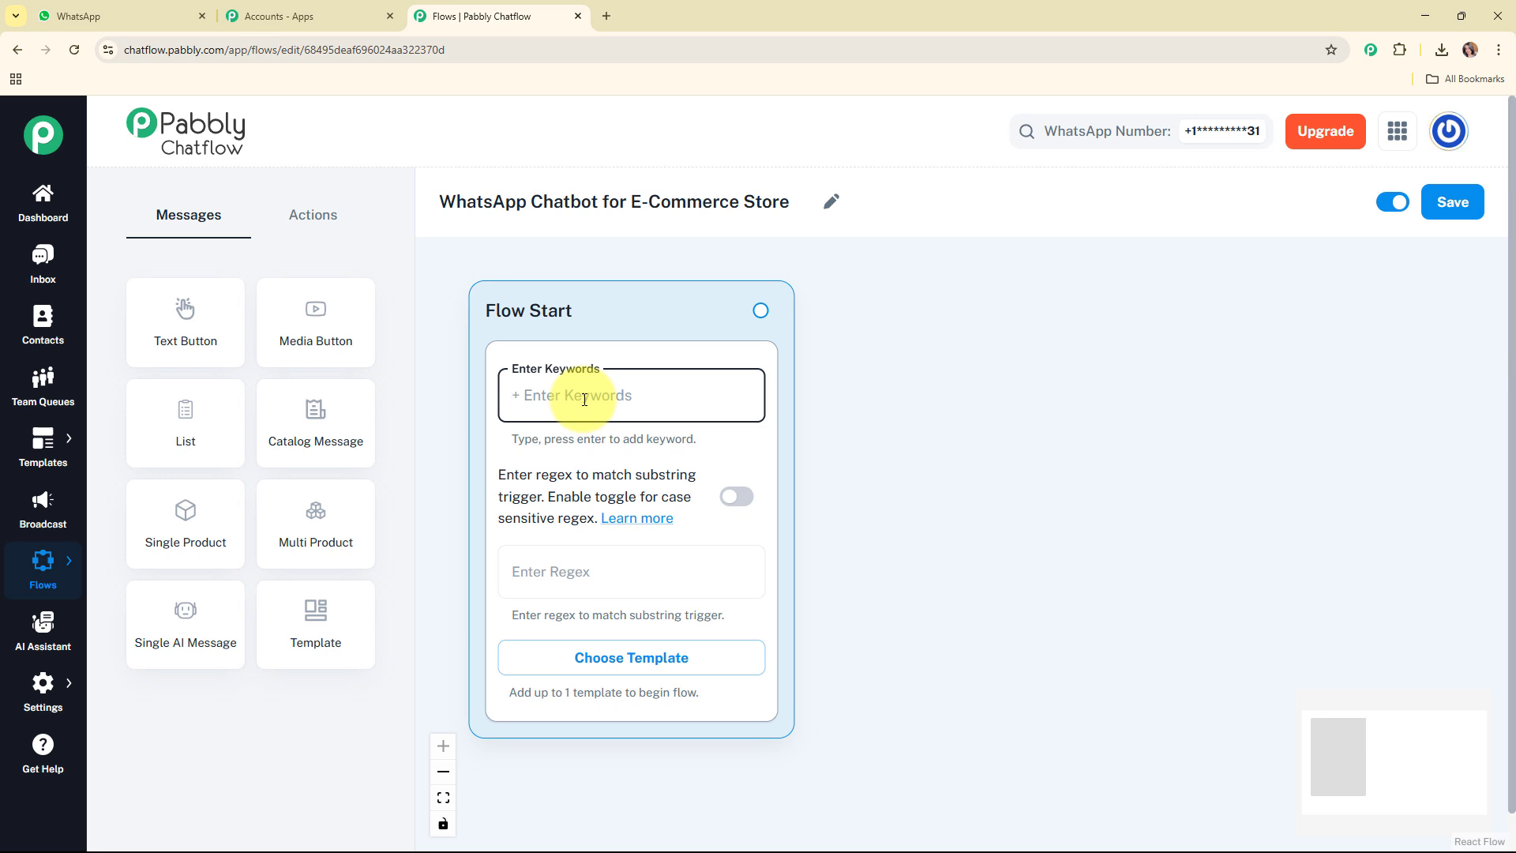
pyautogui.write('Hey')
pyautogui.press('Return')
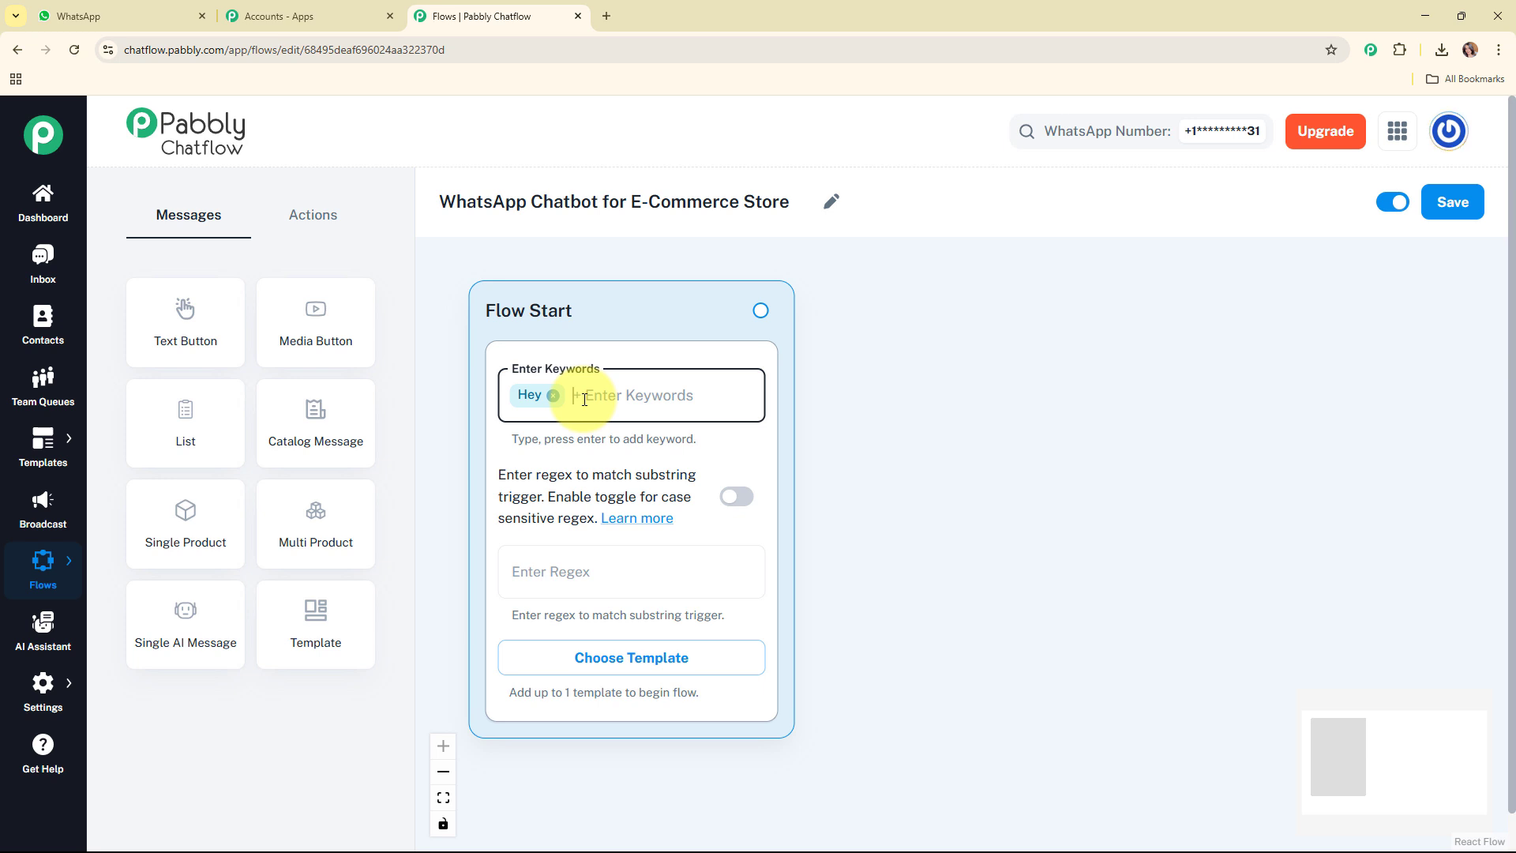
pyautogui.press('BackSpace')
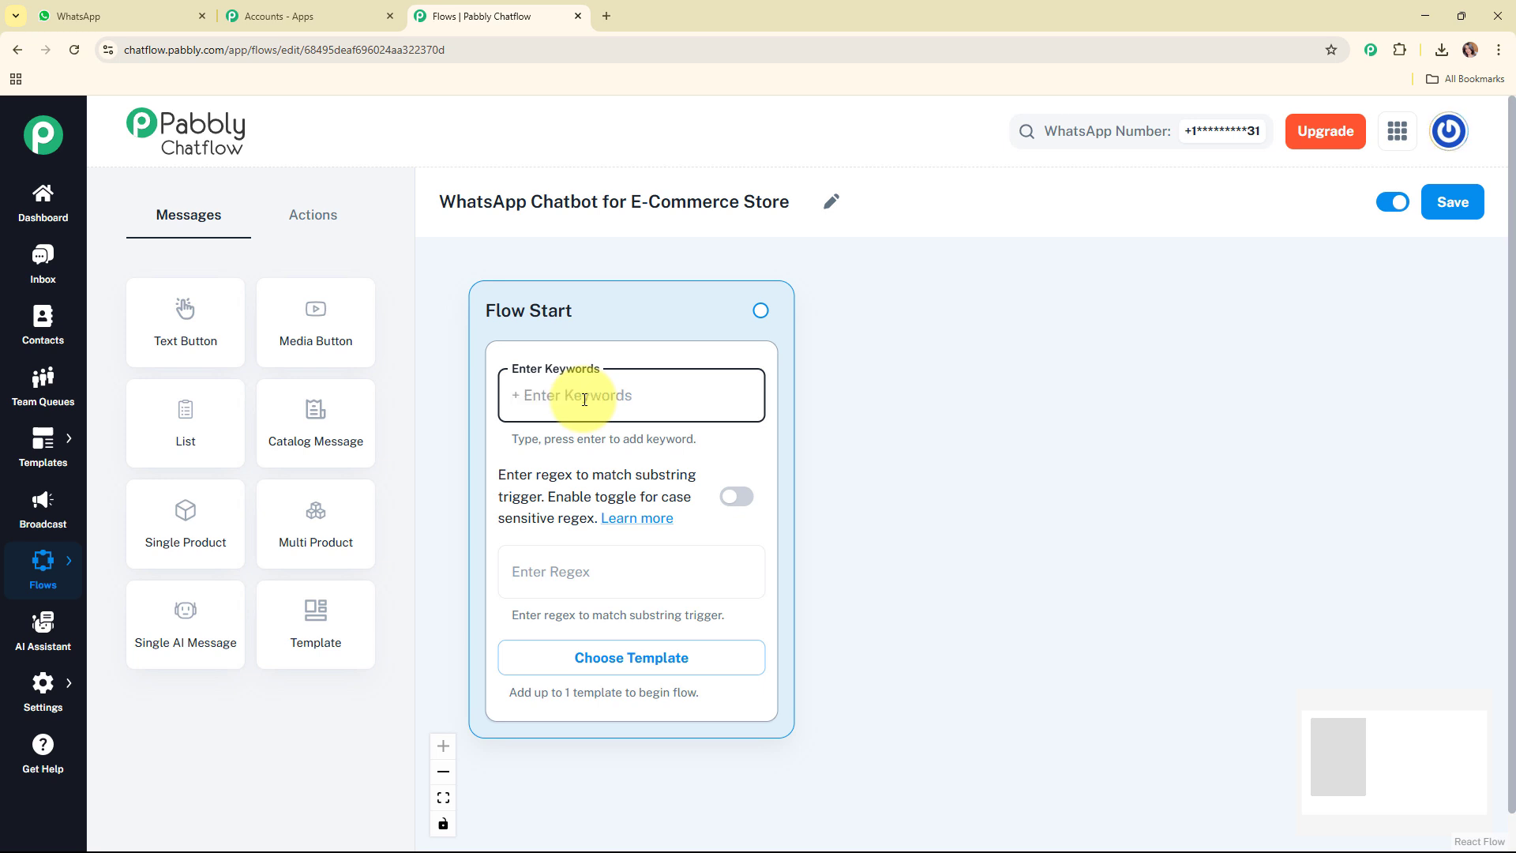
pyautogui.click(672, 461)
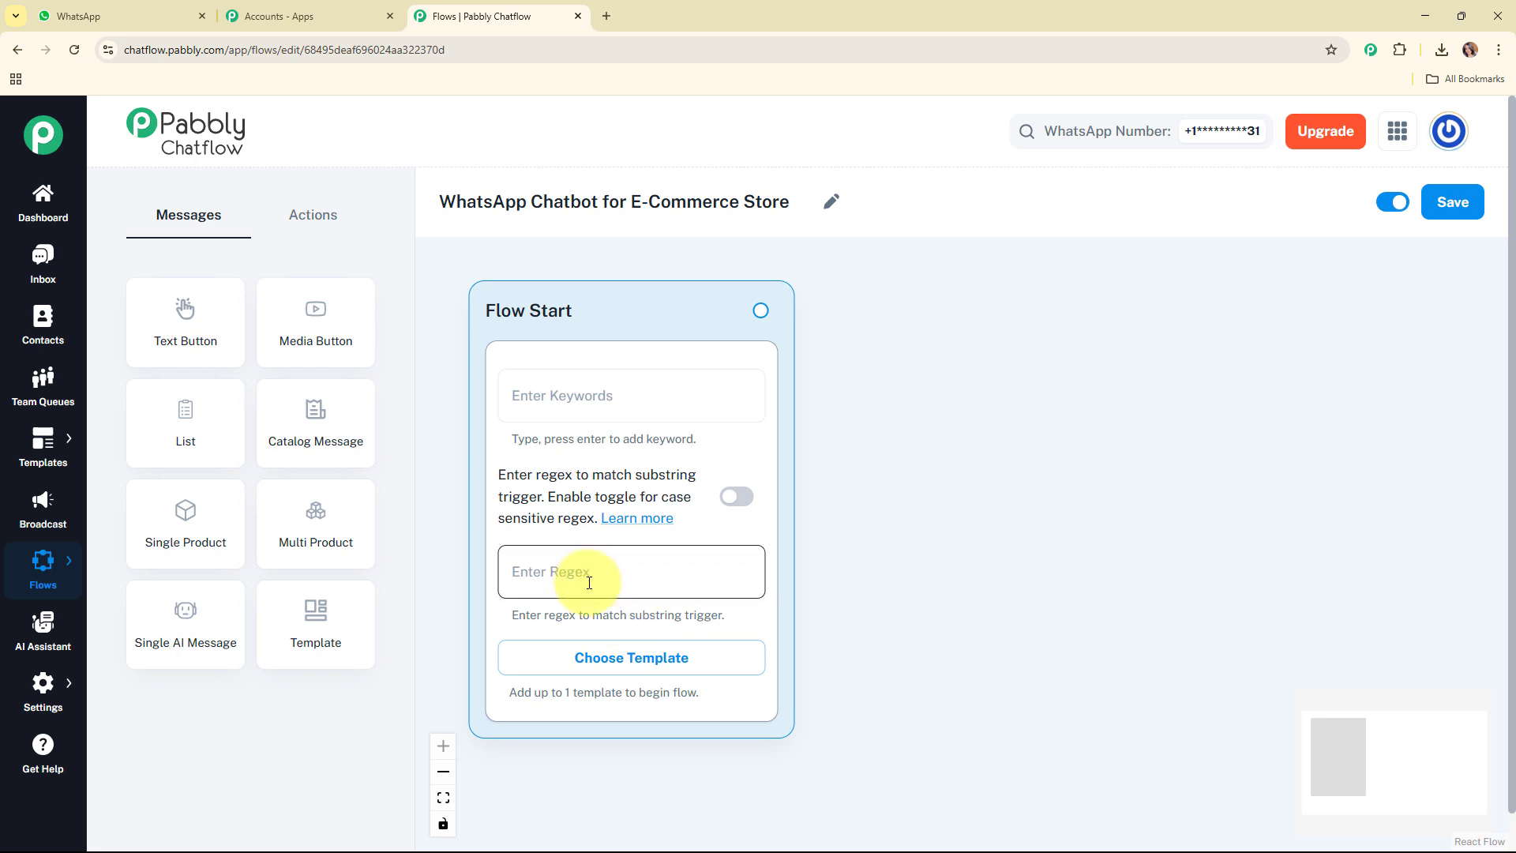
# Set the Flow Start block's regex to [\s\S]+ so that any incoming message triggers the flow
pyautogui.click(588, 583)
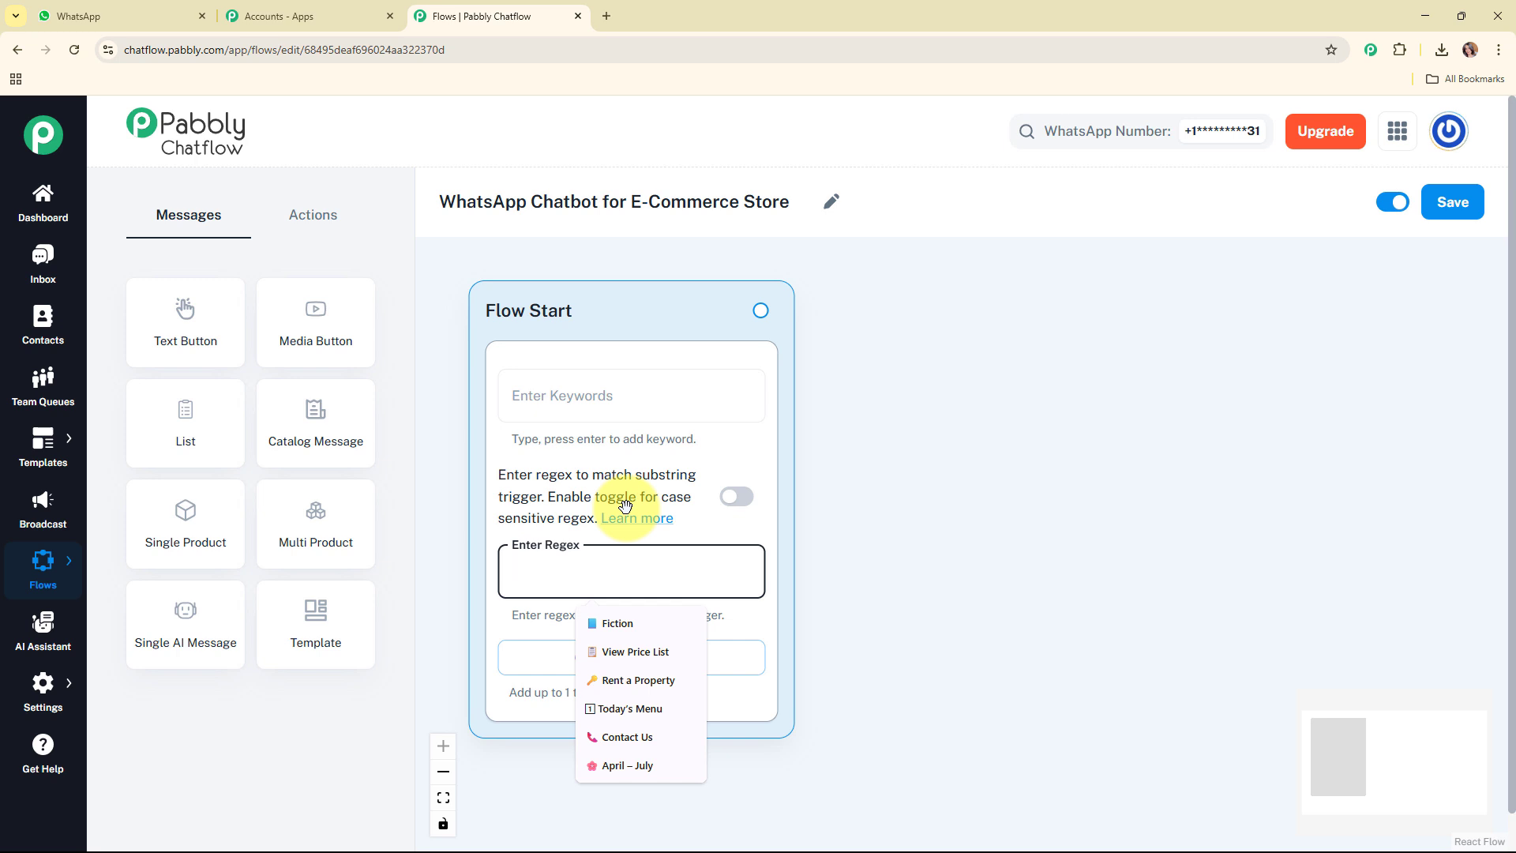
pyautogui.write('[\\s\\S]+')
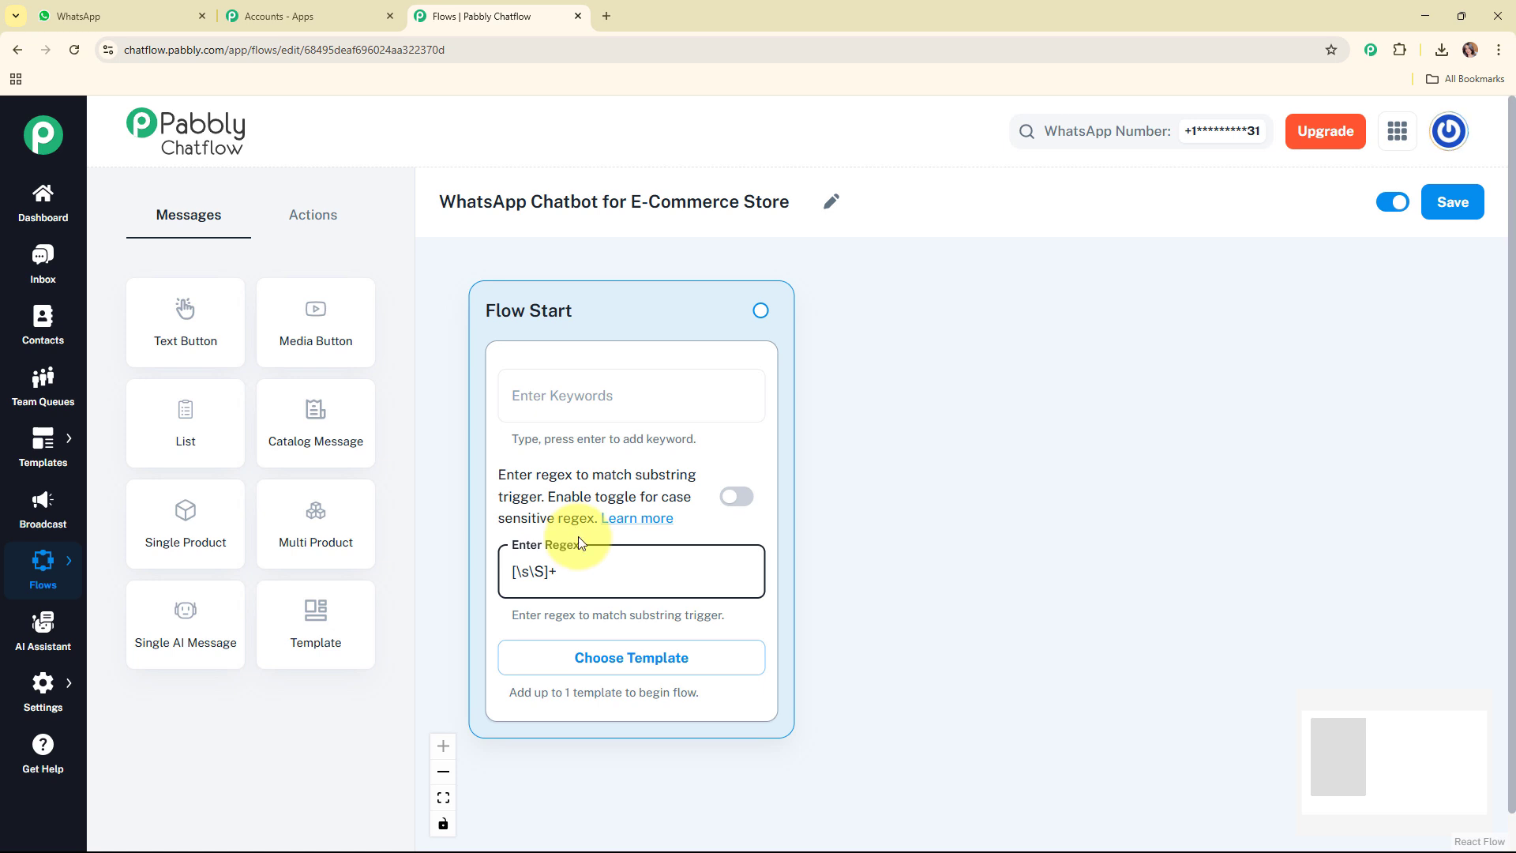
pyautogui.click(701, 519)
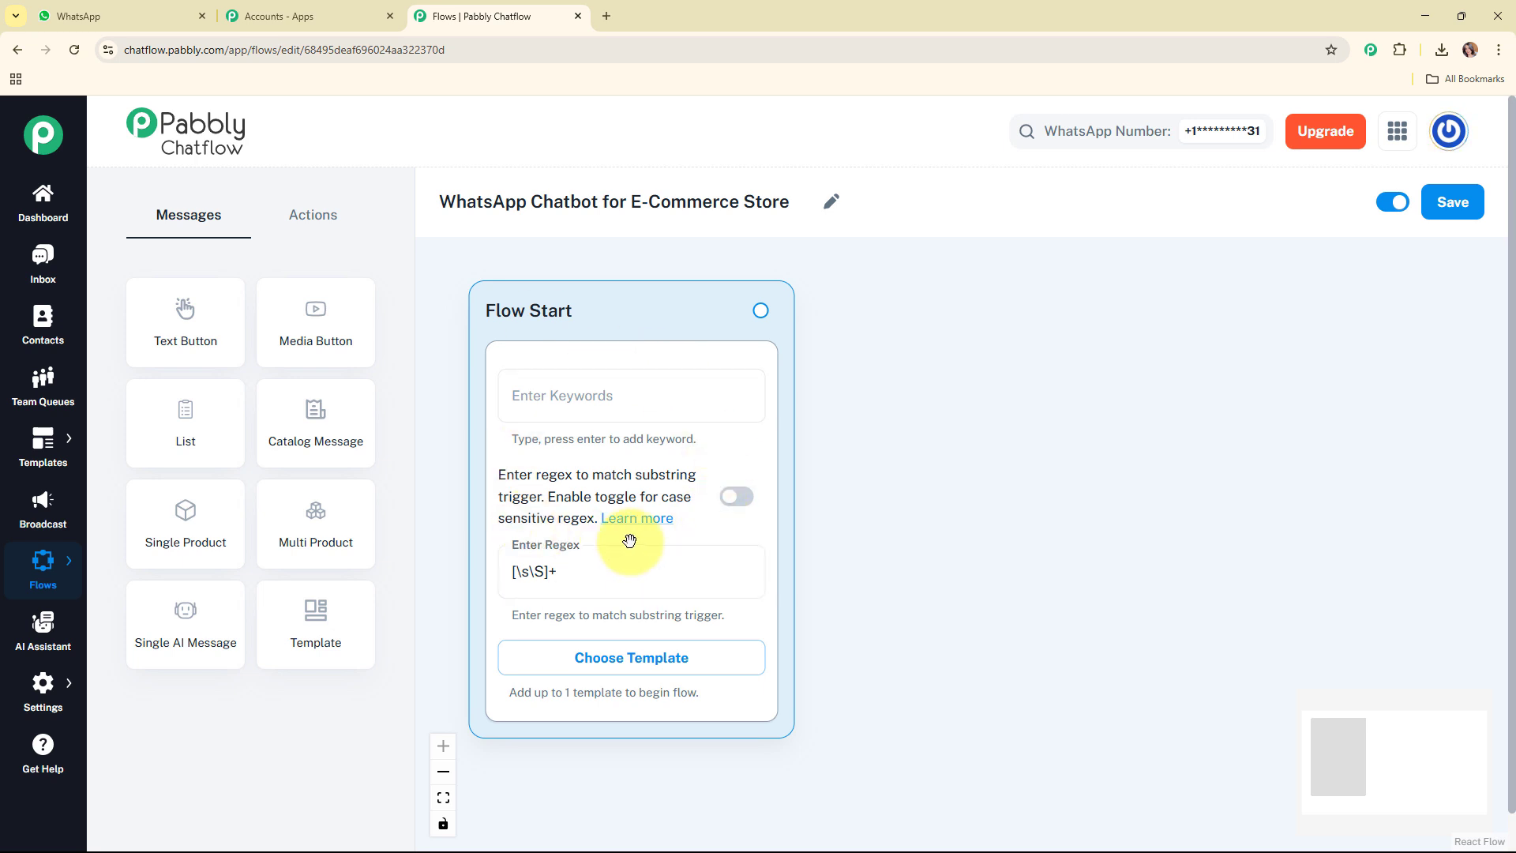
pyautogui.click(643, 570)
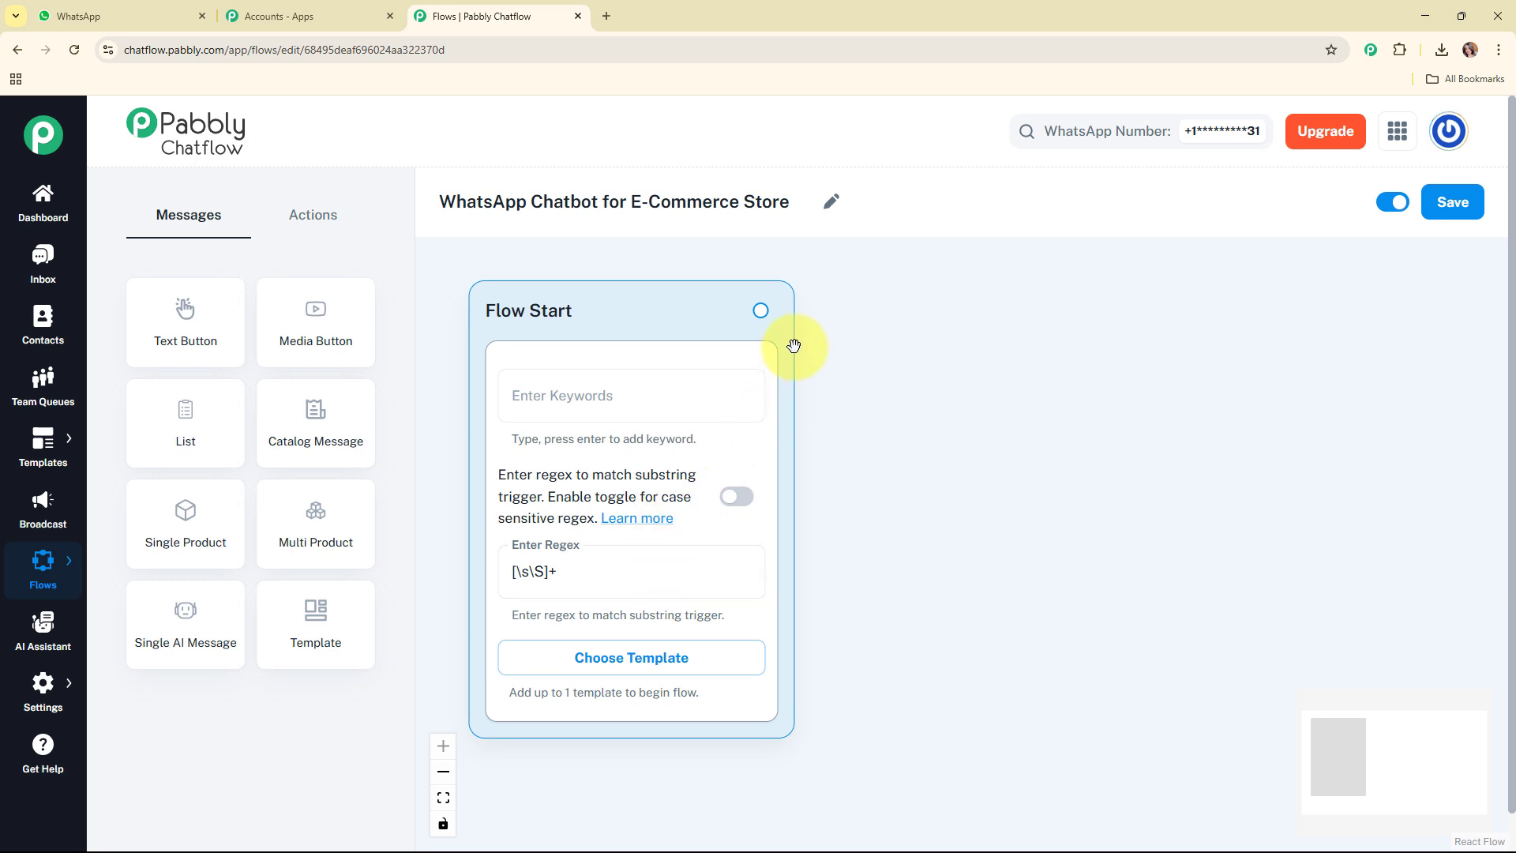
# Connect a Text + Button message block to Flow Start and position it beside that block
pyautogui.moveTo(759, 309); pyautogui.dragTo(962, 434)
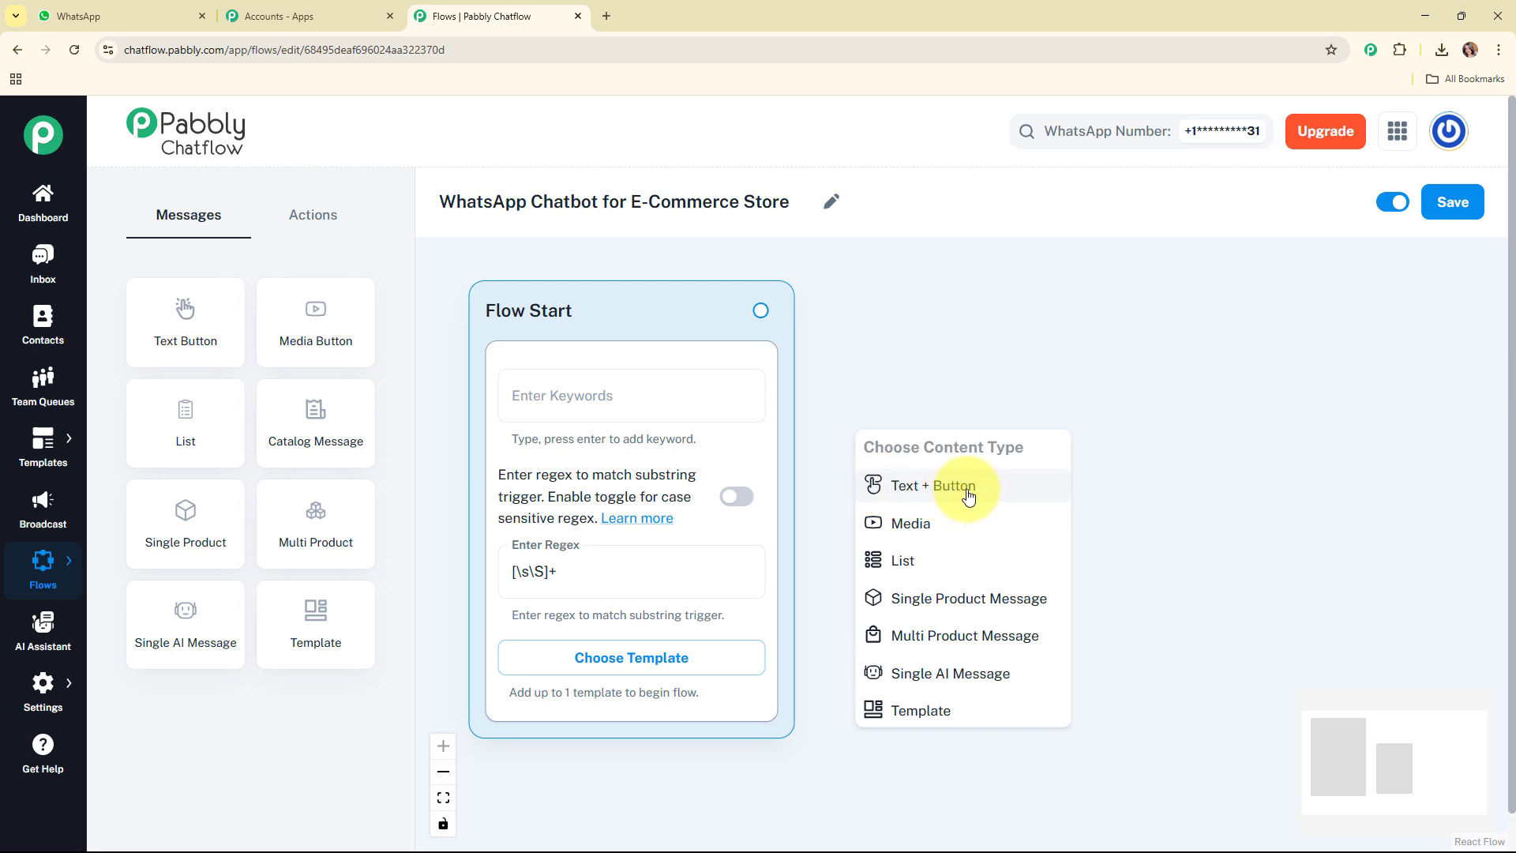
pyautogui.click(967, 496)
pyautogui.moveTo(968, 484); pyautogui.dragTo(1050, 336)
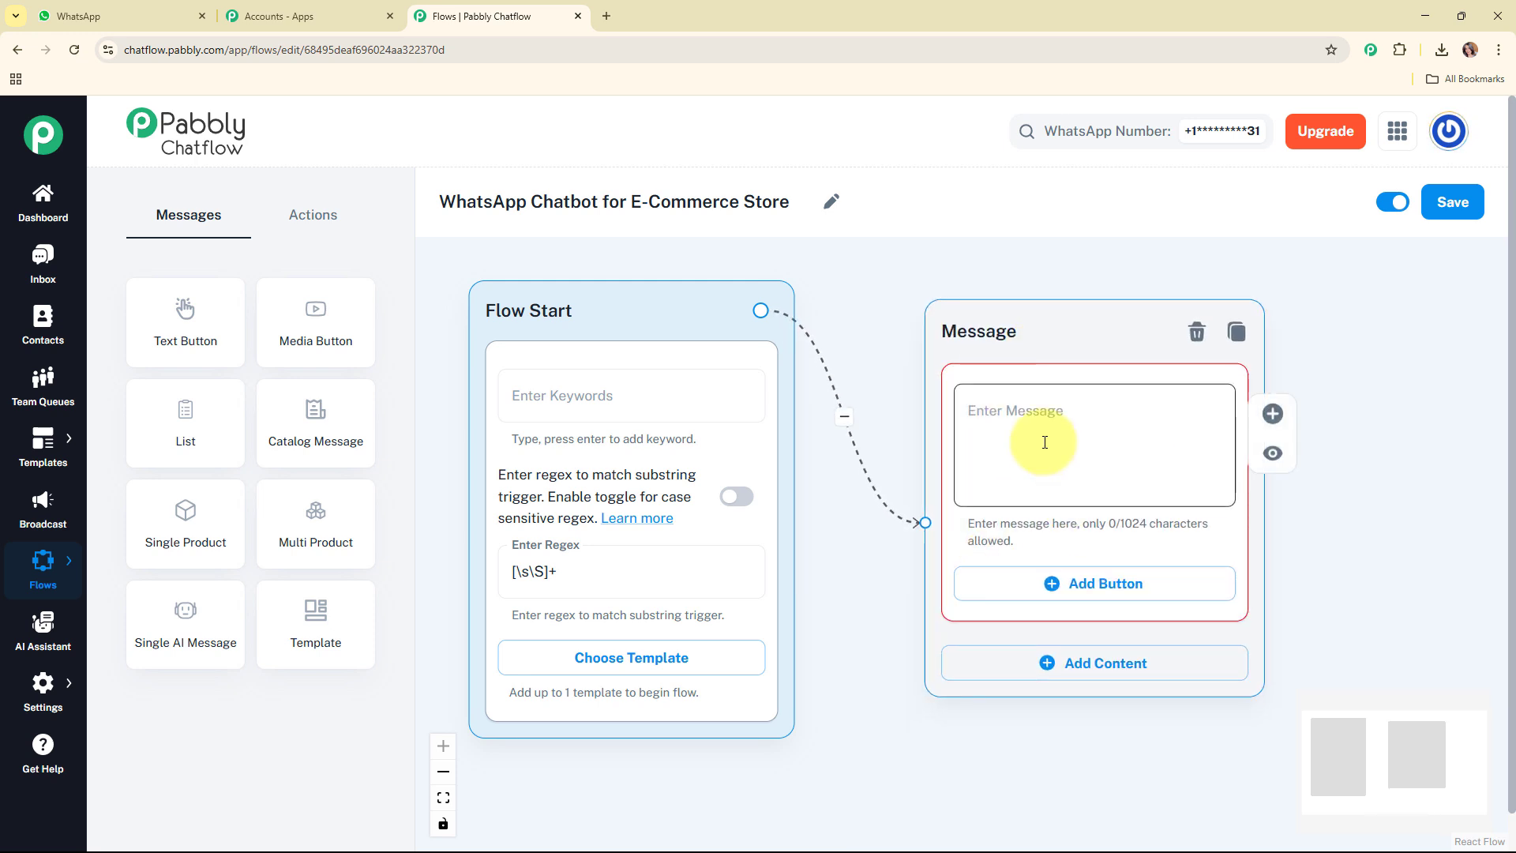
# Fill the message block with the Trendora welcome text, ending in "*Please select an option below:*", review it and align the block with Flow Start
pyautogui.click(1026, 387)
pyautogui.hotkey('ctrl', 'v')
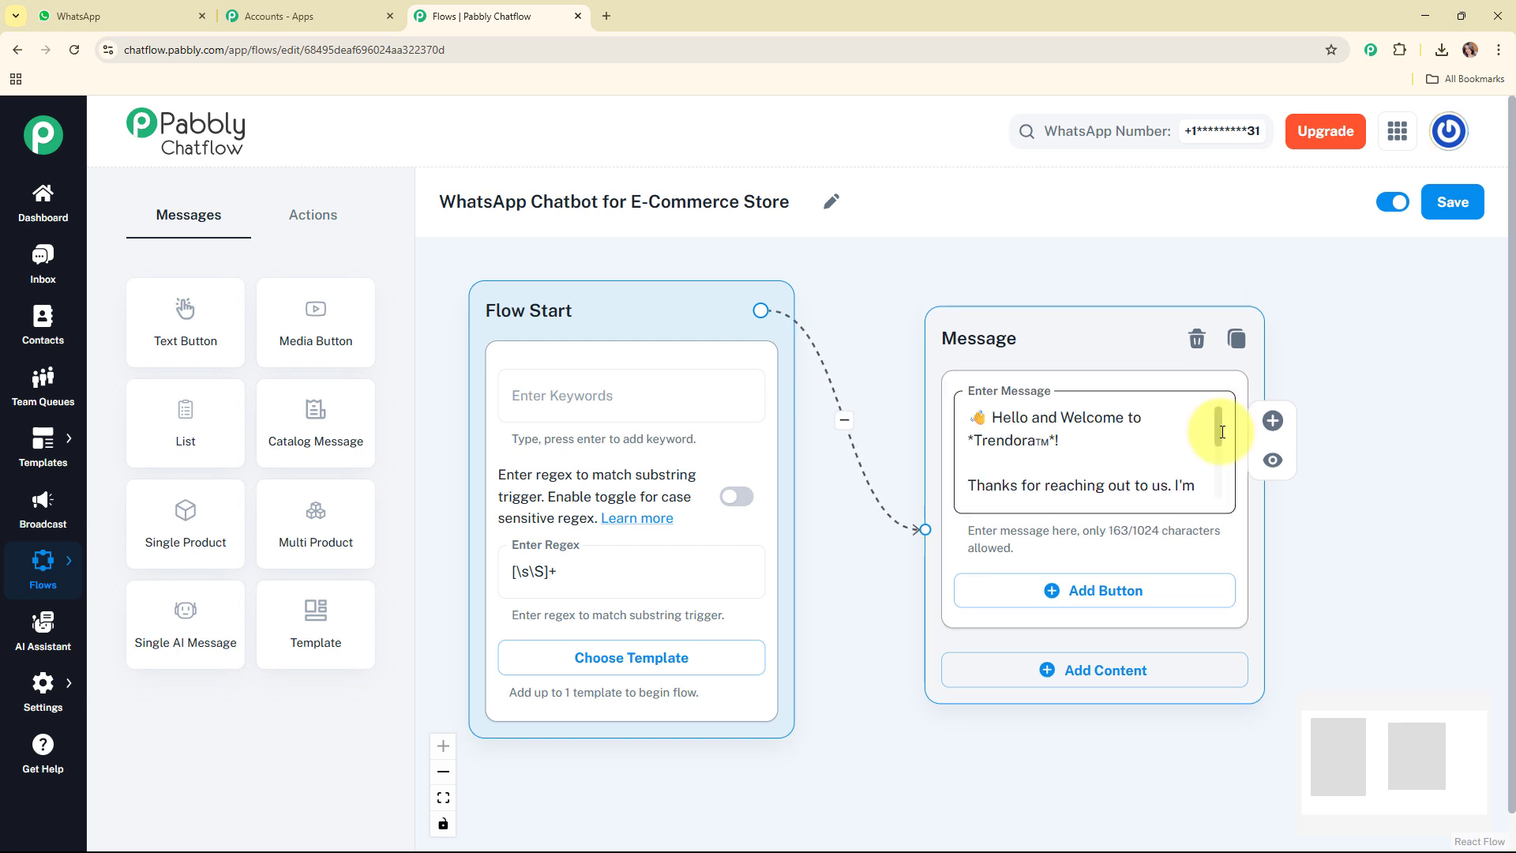
pyautogui.scroll(-1, 1216, 469)
pyautogui.scroll(-2, 1216, 469)
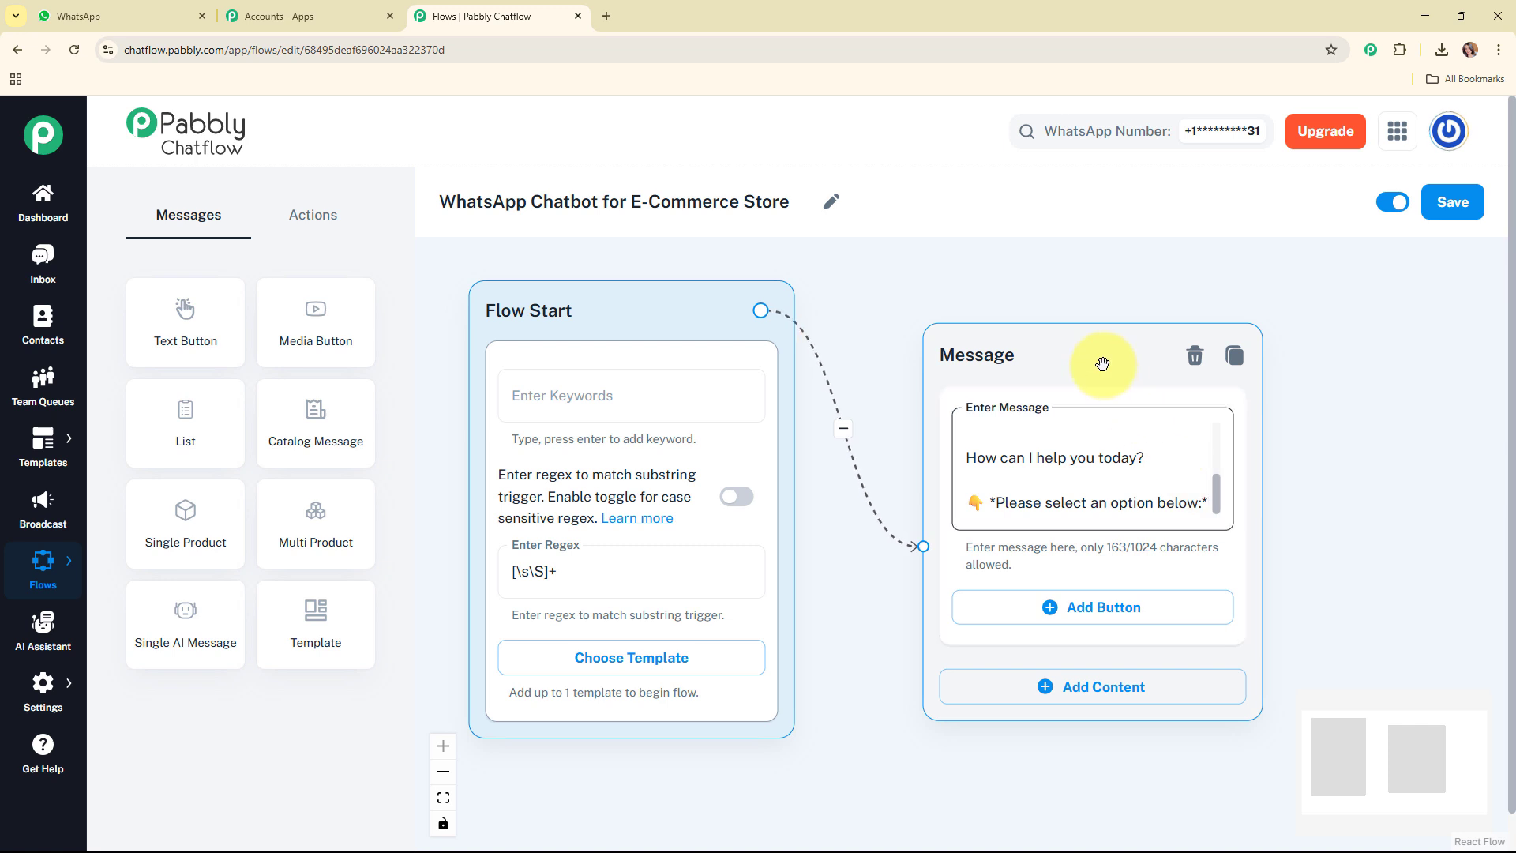
pyautogui.moveTo(1099, 363); pyautogui.dragTo(1110, 317)
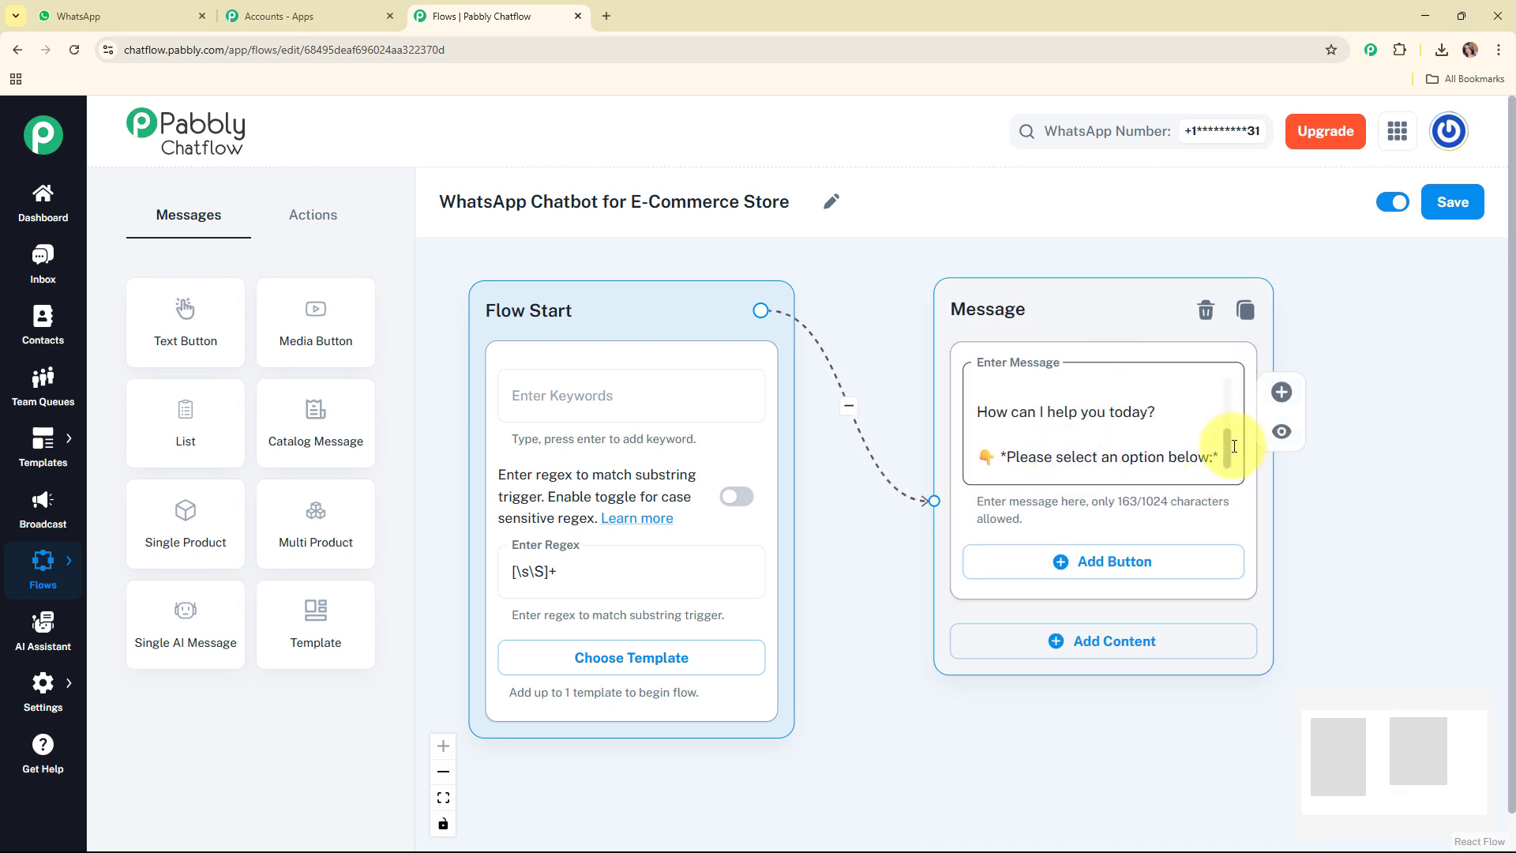
pyautogui.moveTo(1231, 447); pyautogui.dragTo(1229, 387)
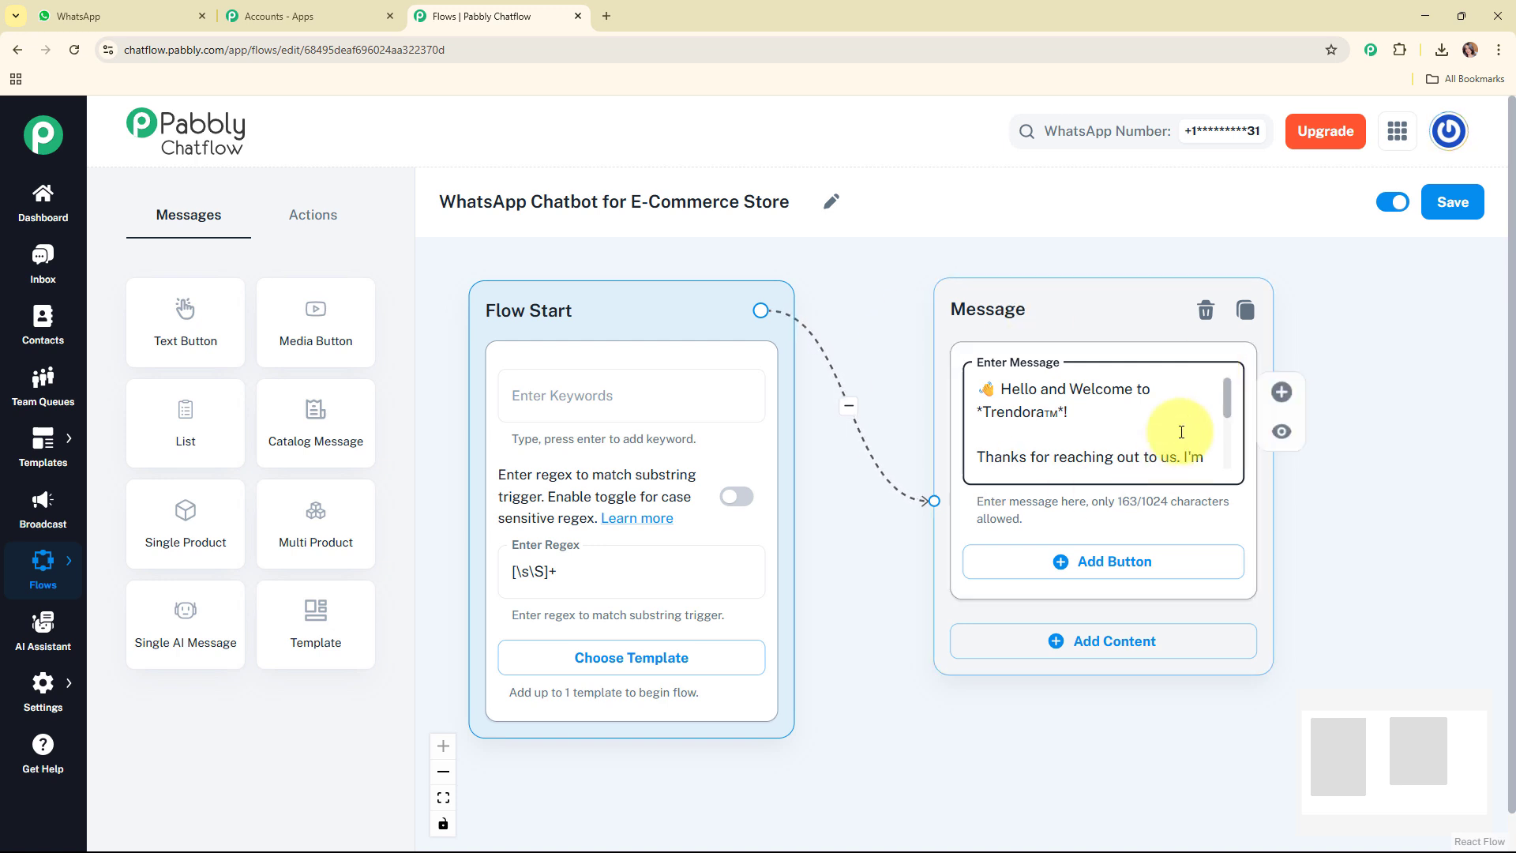
# Add three buttons to the welcome message: "🛍️ View Products", "🚚 Track My Order" and "📞 Talk to Support"
pyautogui.click(1084, 563)
pyautogui.click(1095, 675)
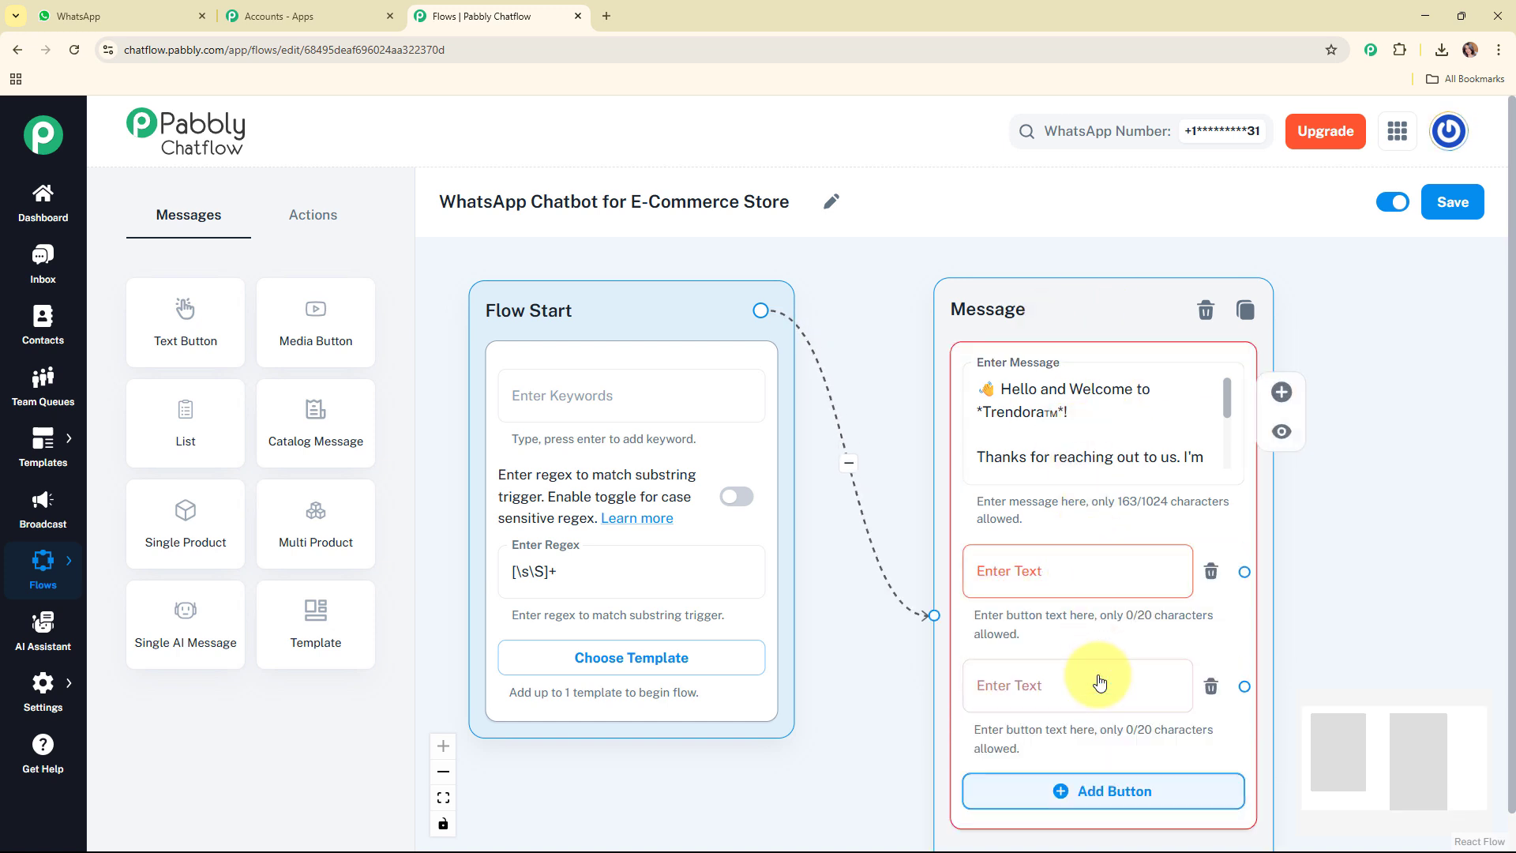
pyautogui.click(1066, 788)
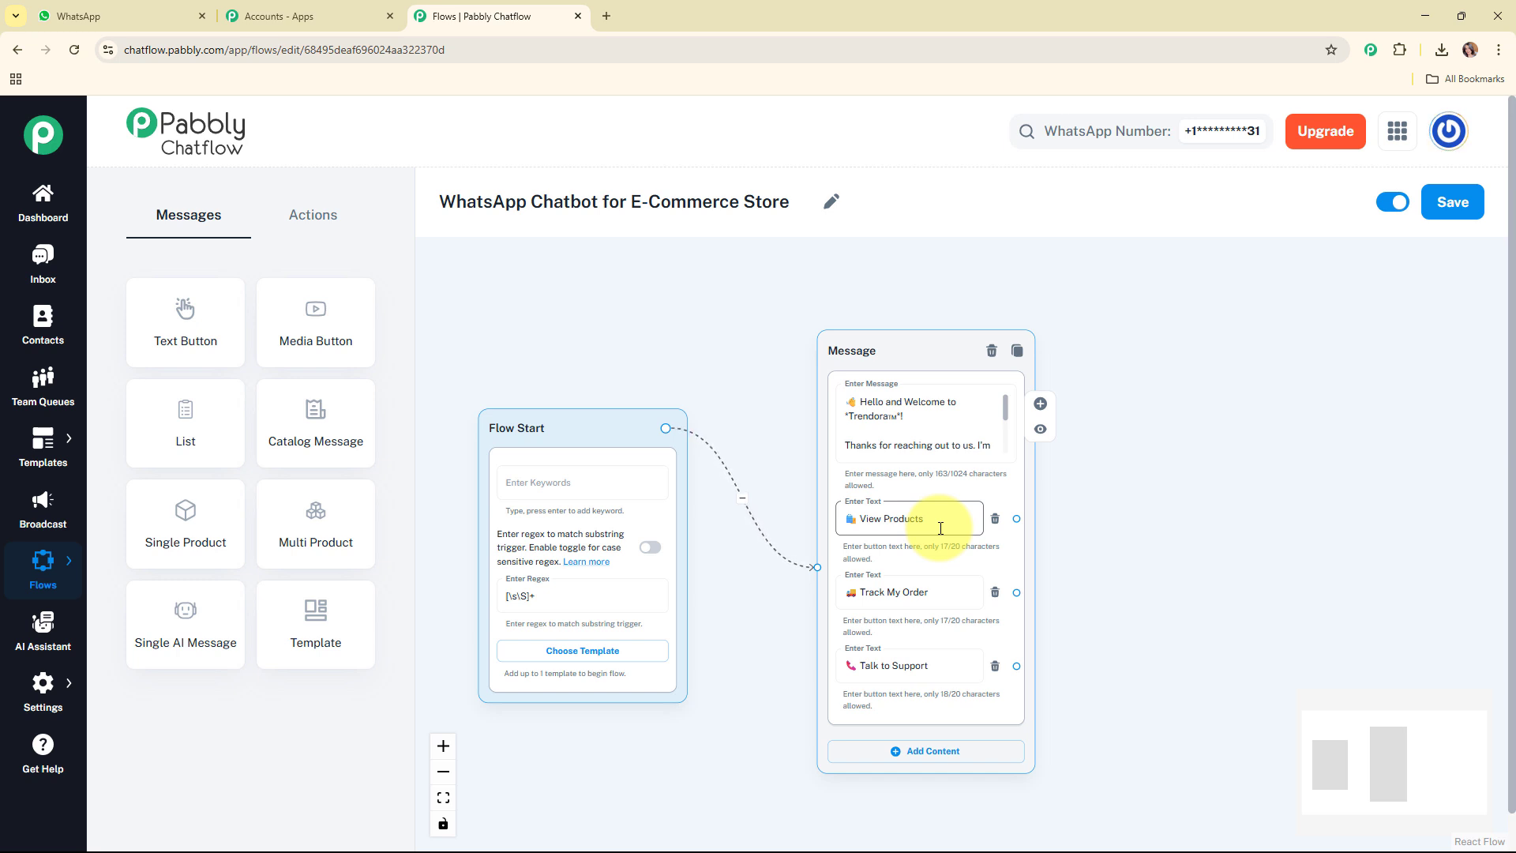
# Connect a Media message block to the View Products button and set its media type to Document
pyautogui.moveTo(1016, 518); pyautogui.dragTo(1184, 286)
pyautogui.click(1128, 466)
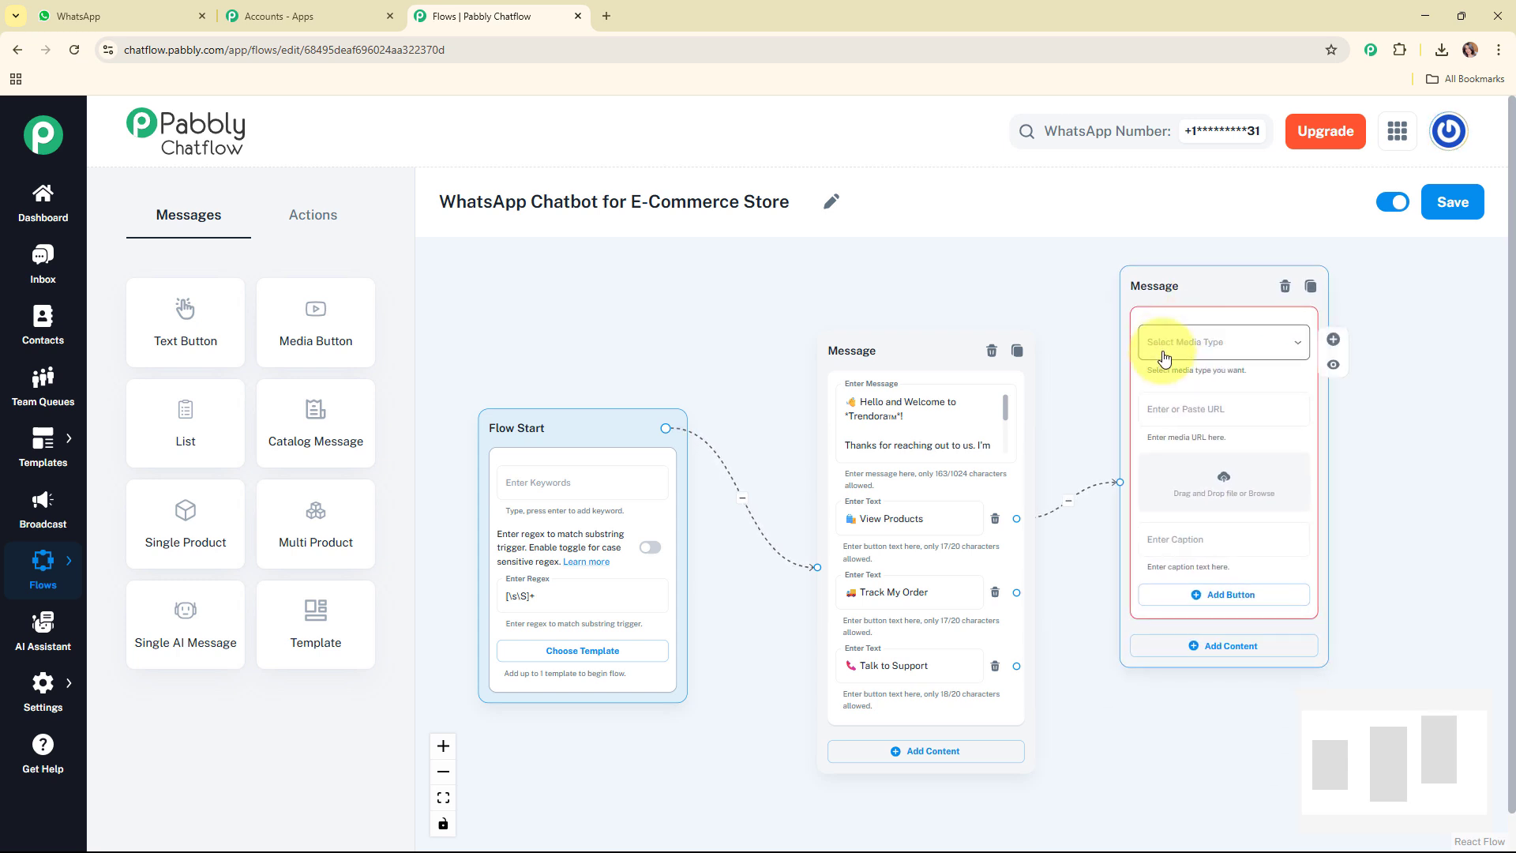
pyautogui.click(1285, 345)
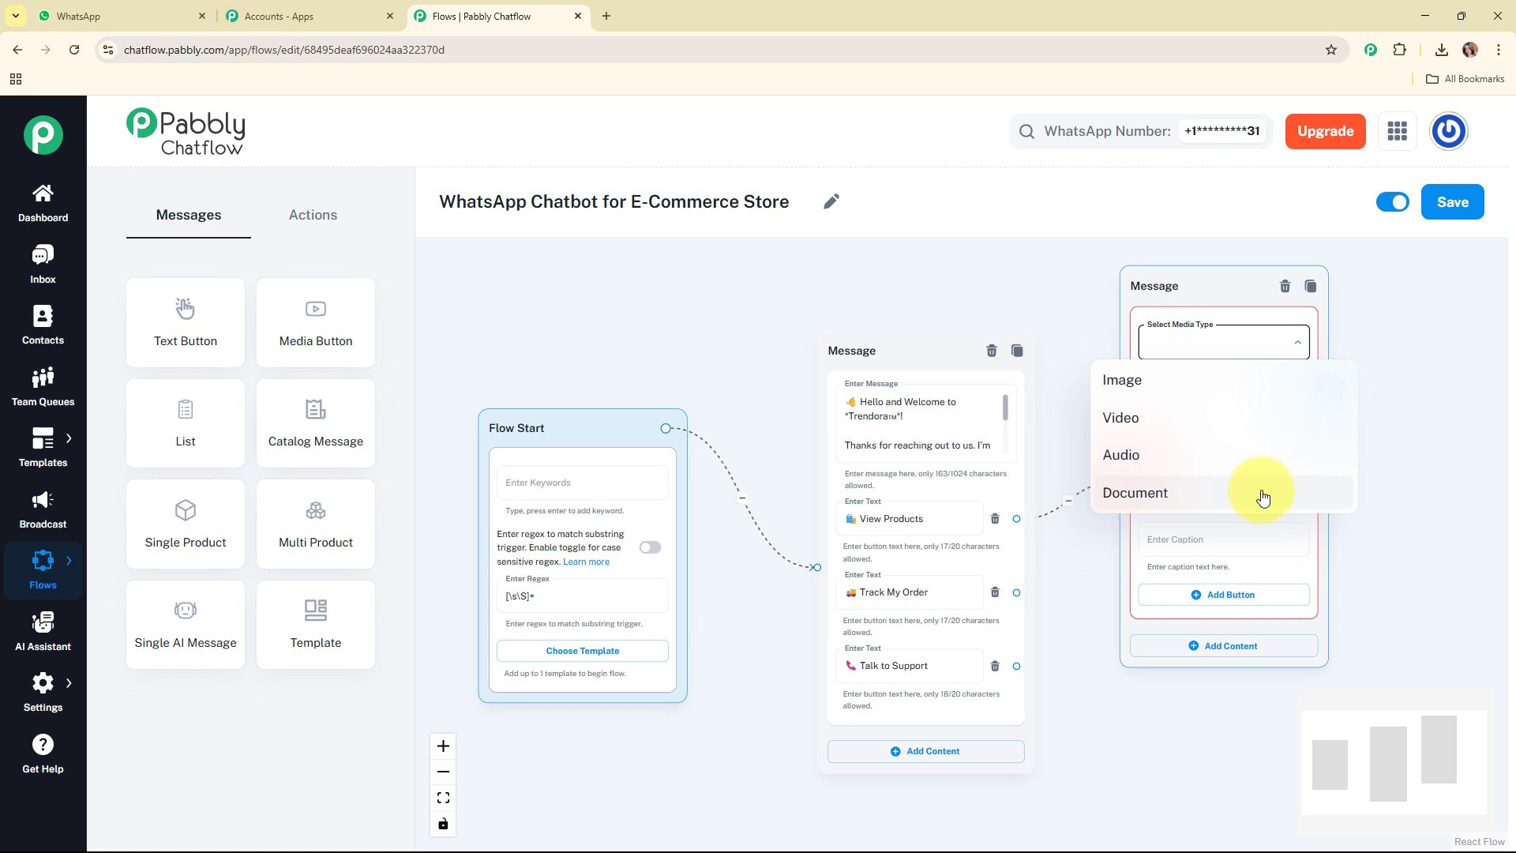
pyautogui.click(1263, 496)
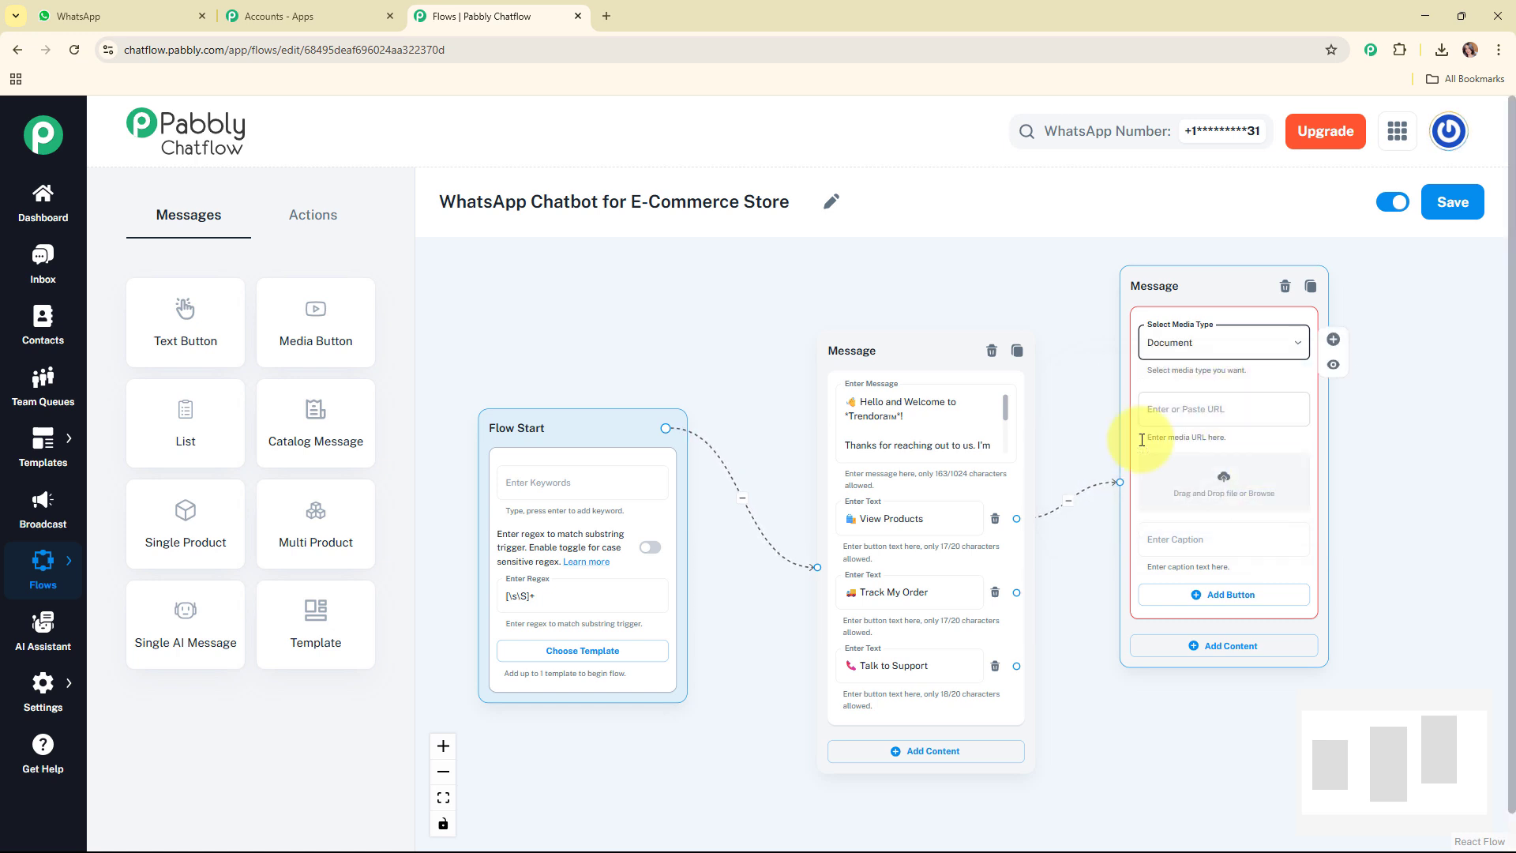
# Upload the Product Catalog file from the Downloads folder to the document message
pyautogui.click(1224, 483)
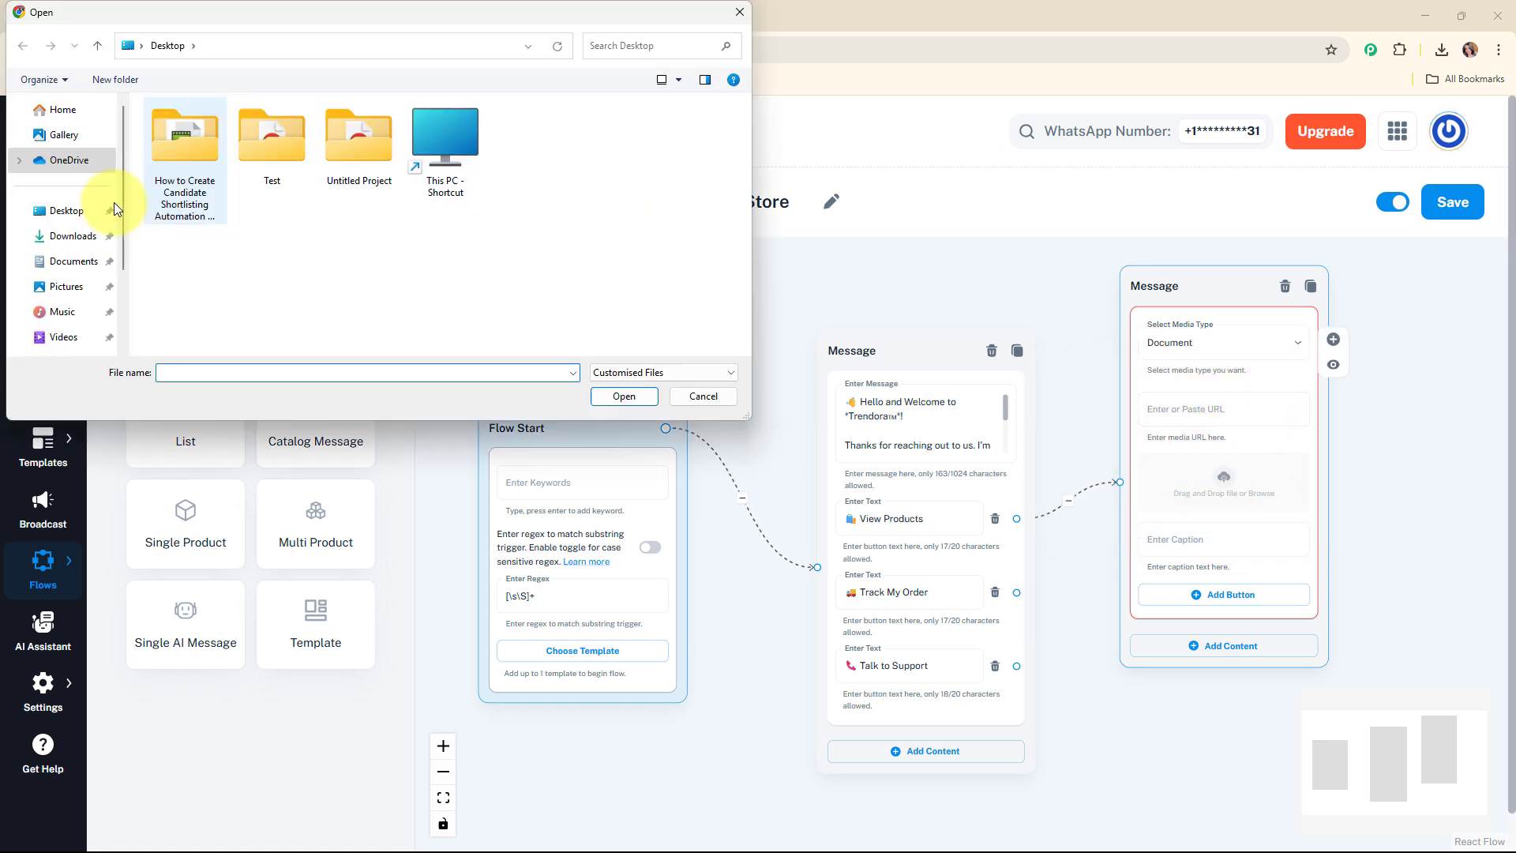
pyautogui.click(63, 239)
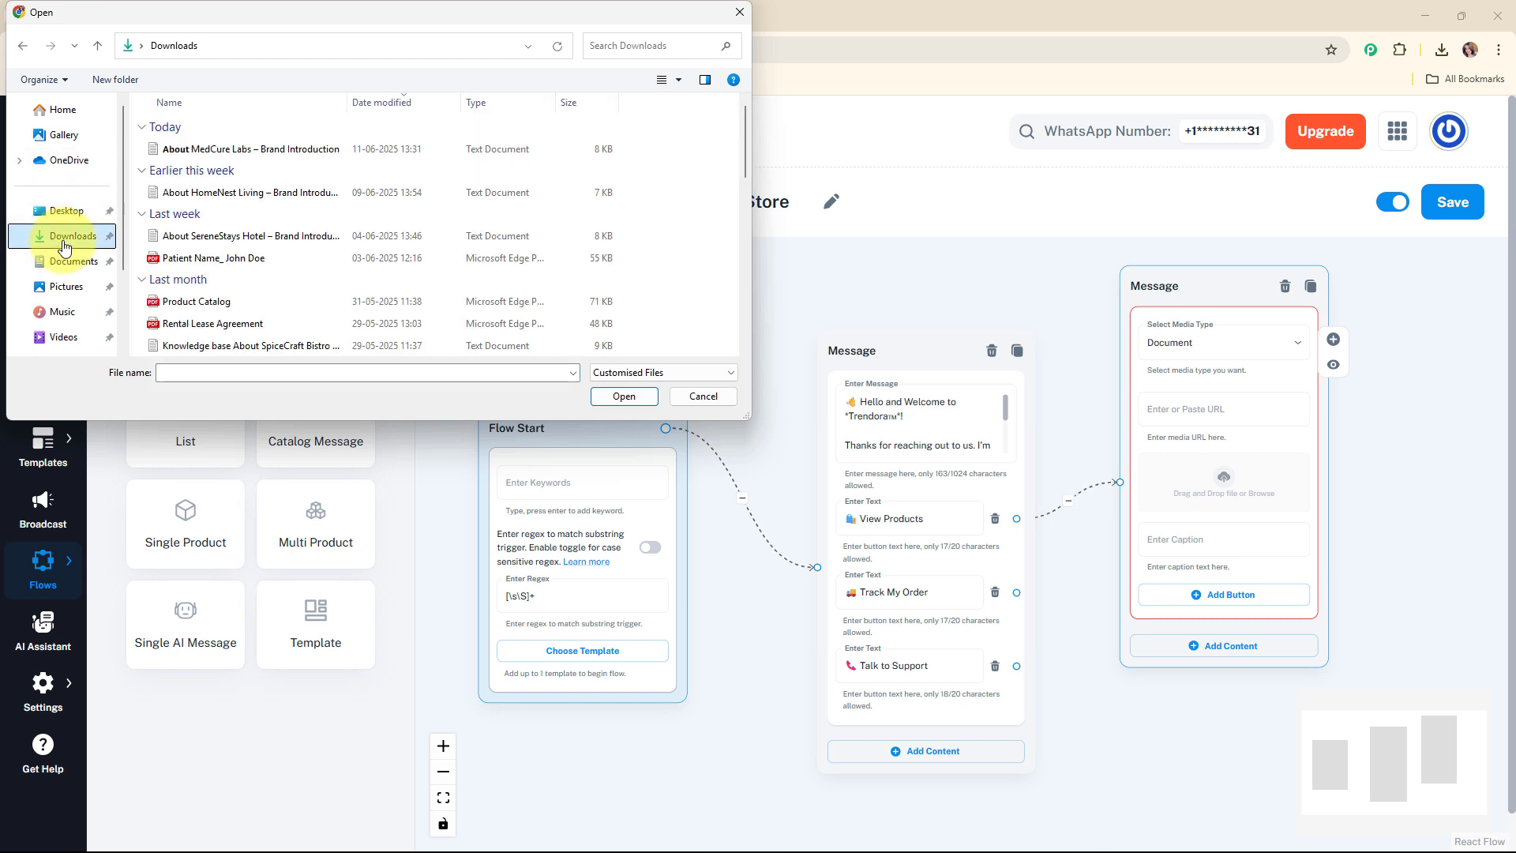
pyautogui.click(196, 301)
pyautogui.click(624, 395)
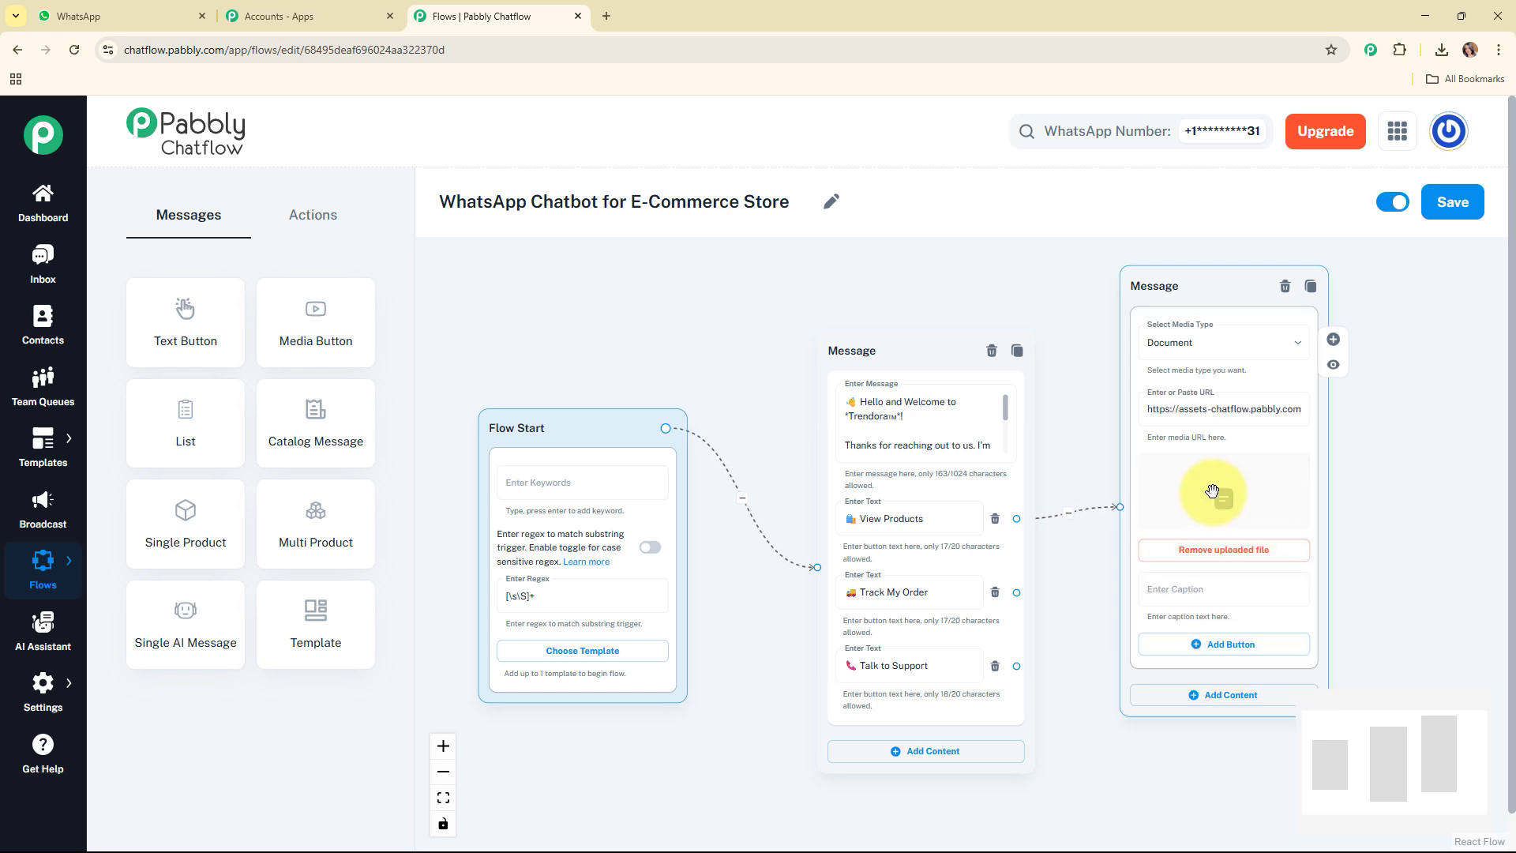
pyautogui.click(1263, 404)
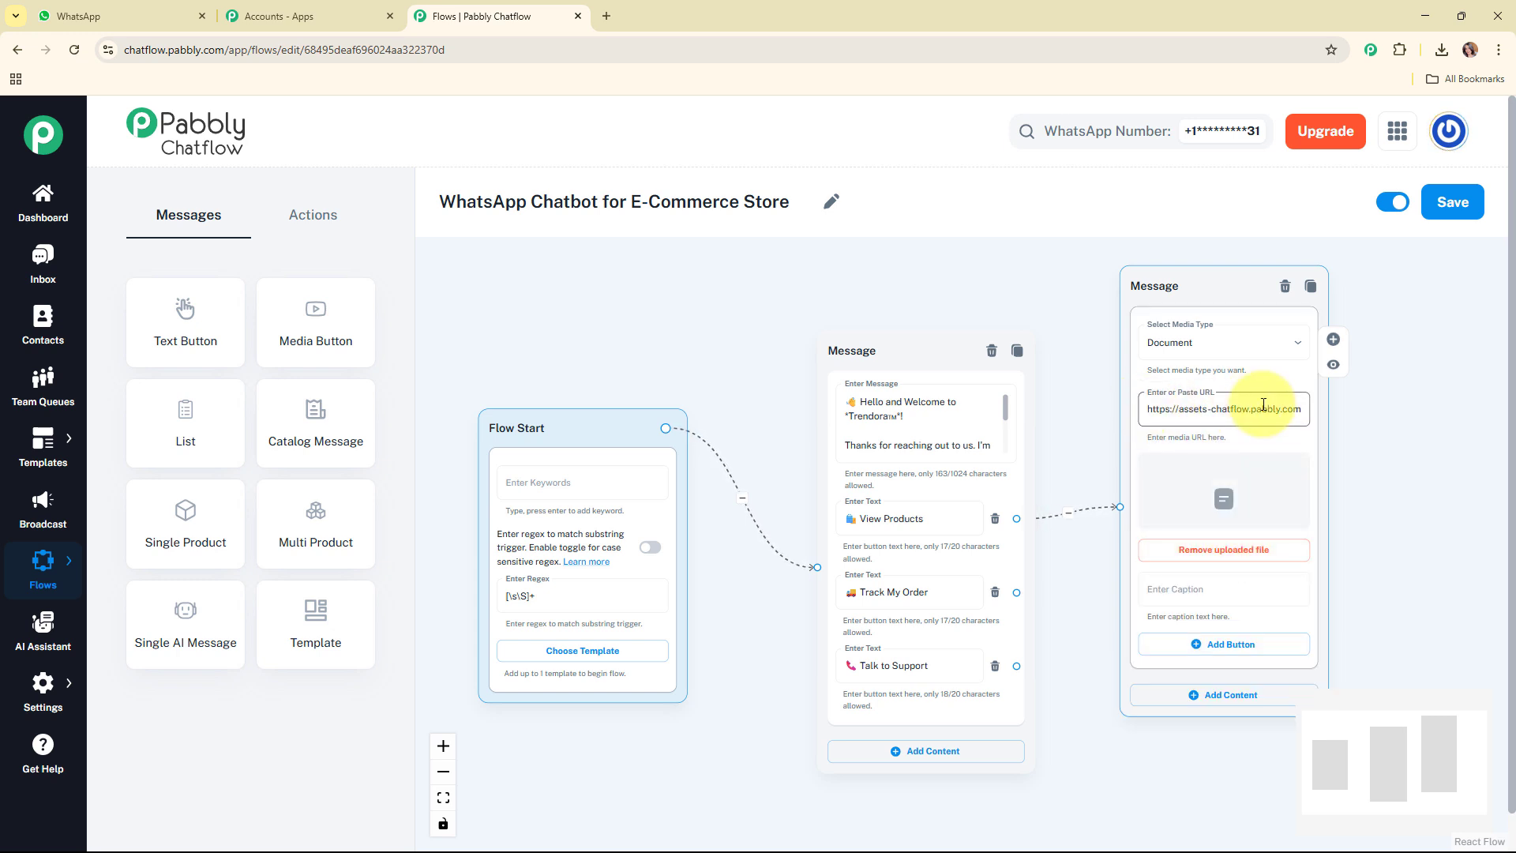
# Caption the catalog document "*Here's our latest collection!* ✨", with asterisks around the sentence for bold
pyautogui.click(1208, 588)
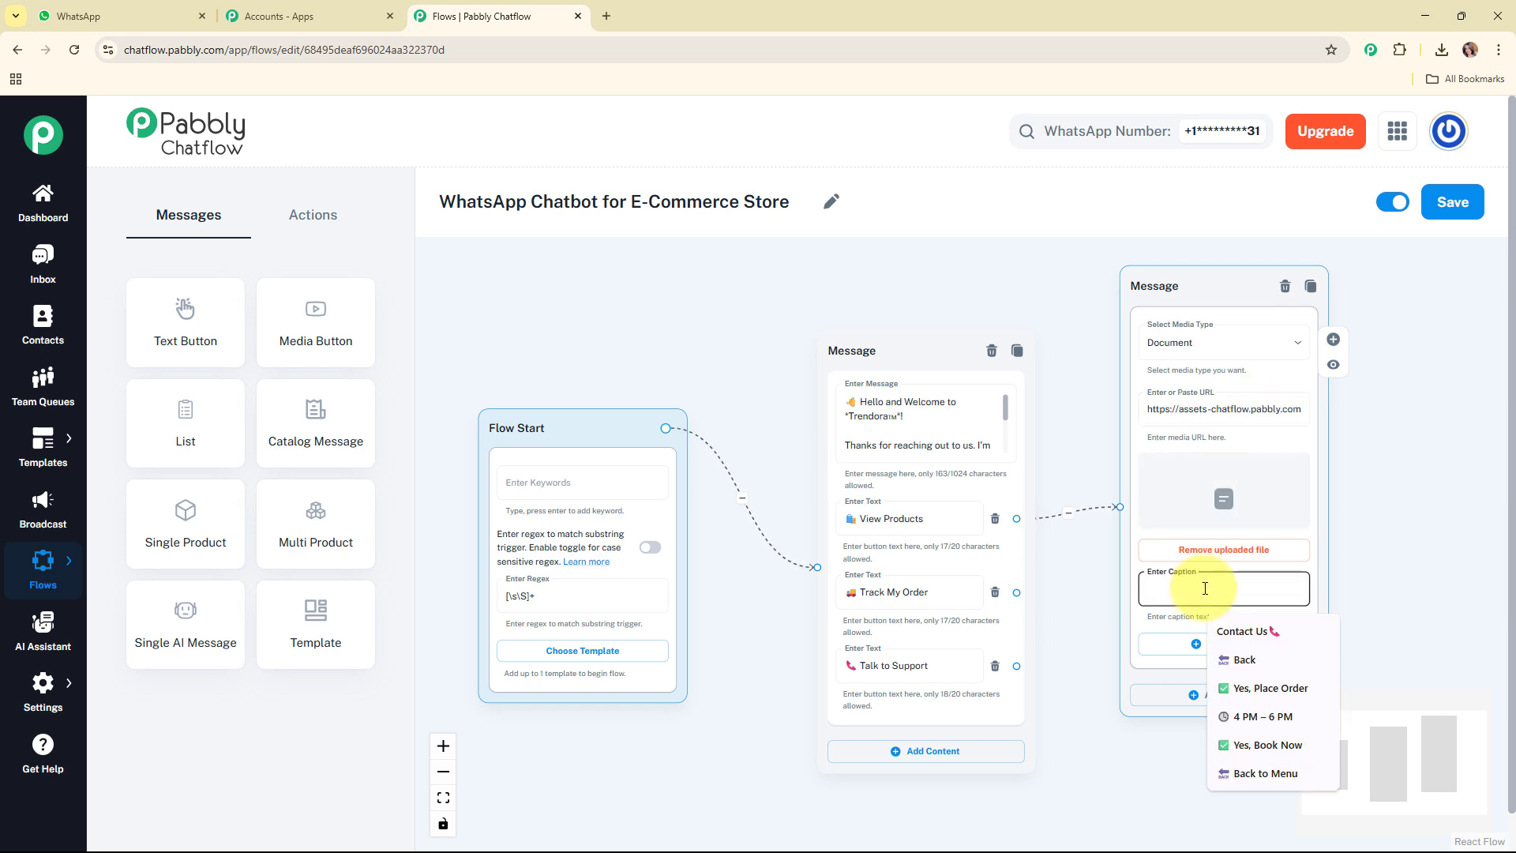
pyautogui.write("Here's our latest collection! ✨")
pyautogui.click(1347, 610)
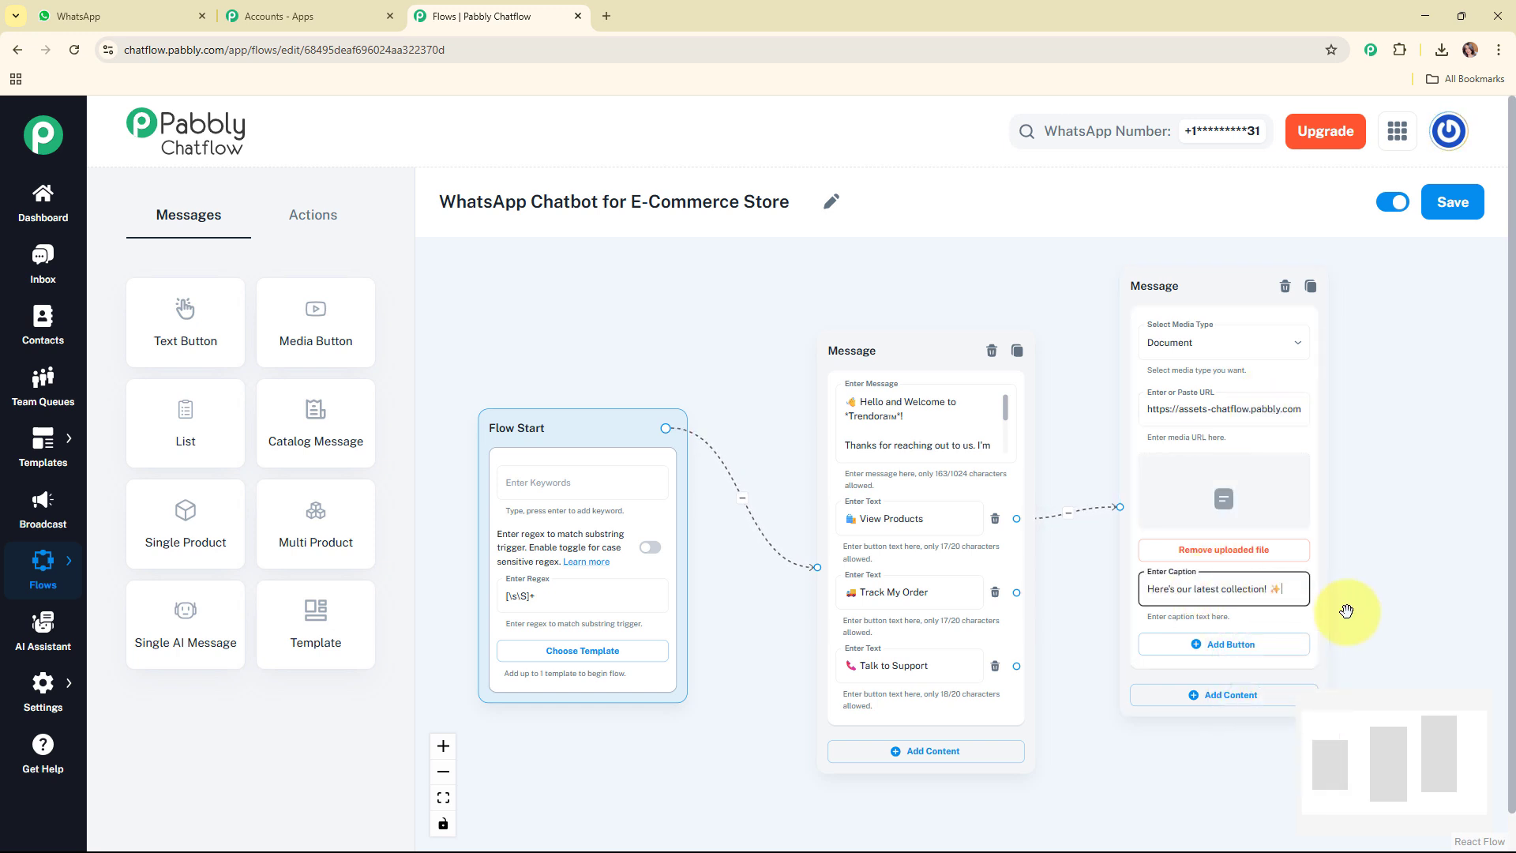
pyautogui.click(1235, 586)
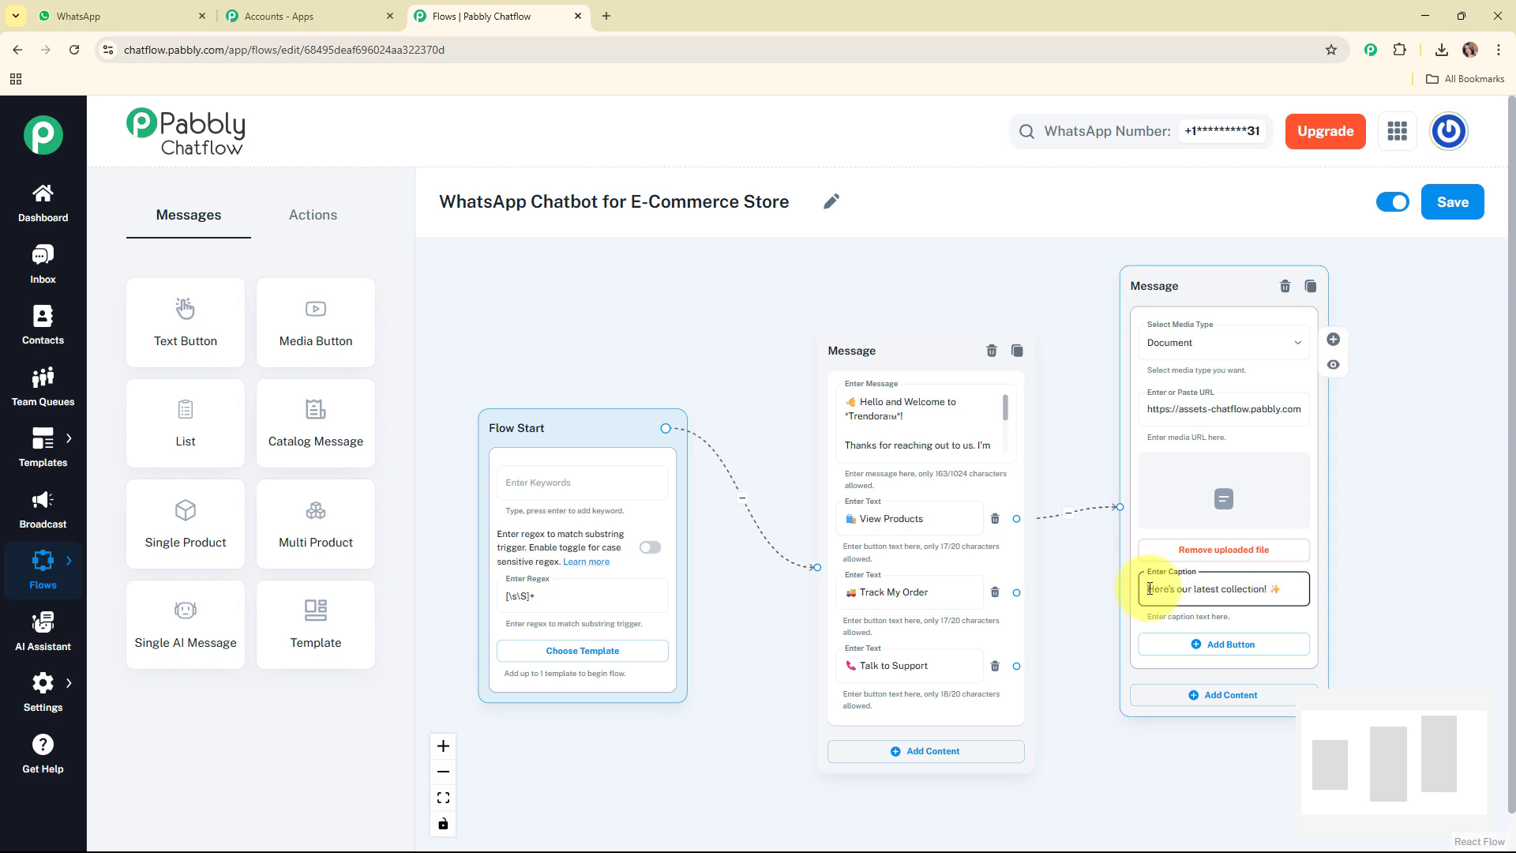
pyautogui.write('*')
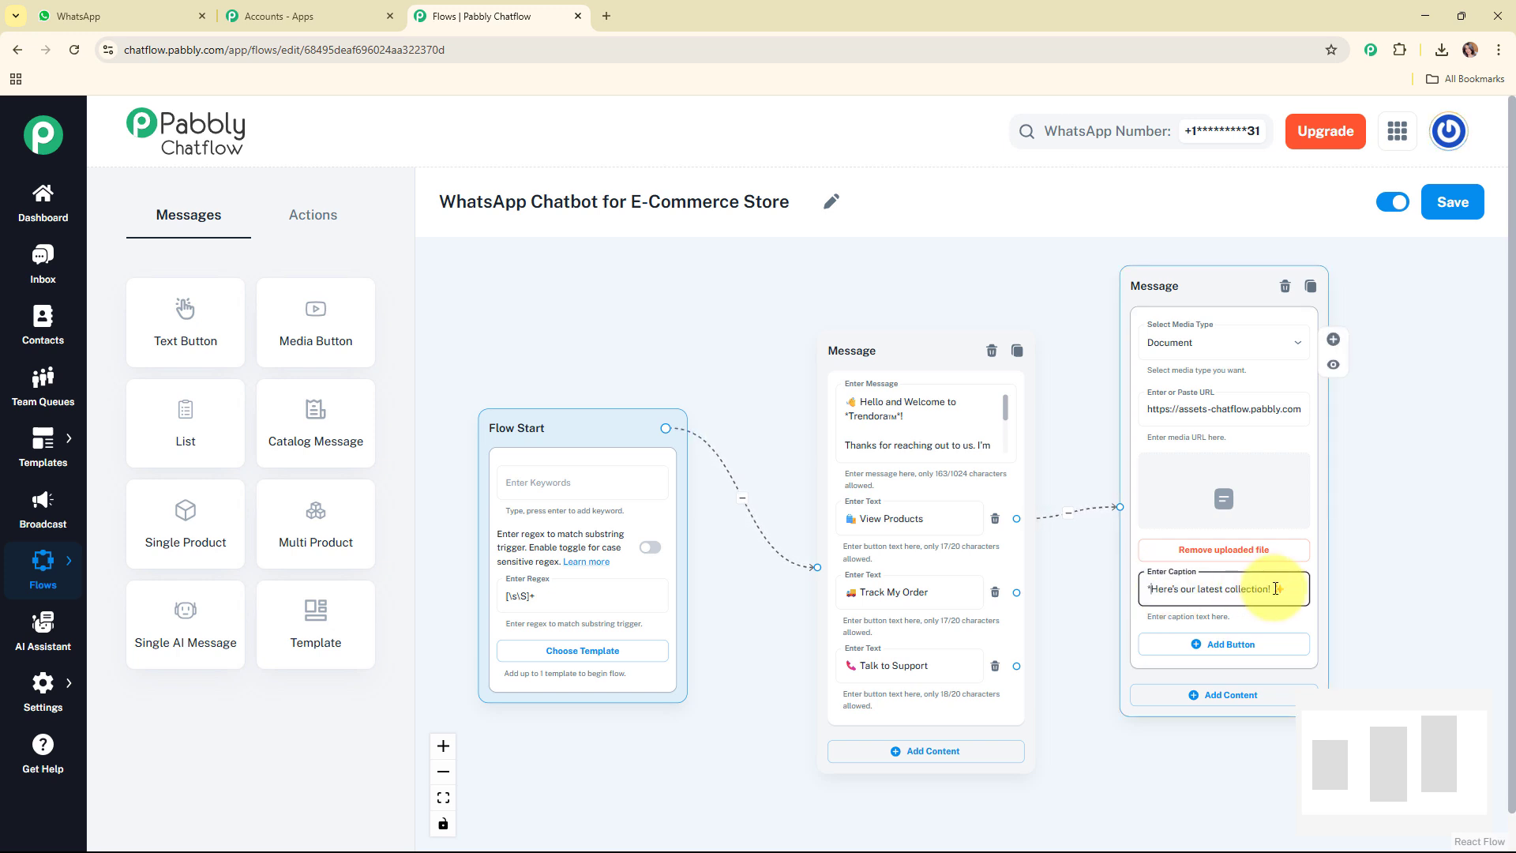
pyautogui.click(1272, 588)
pyautogui.write('*')
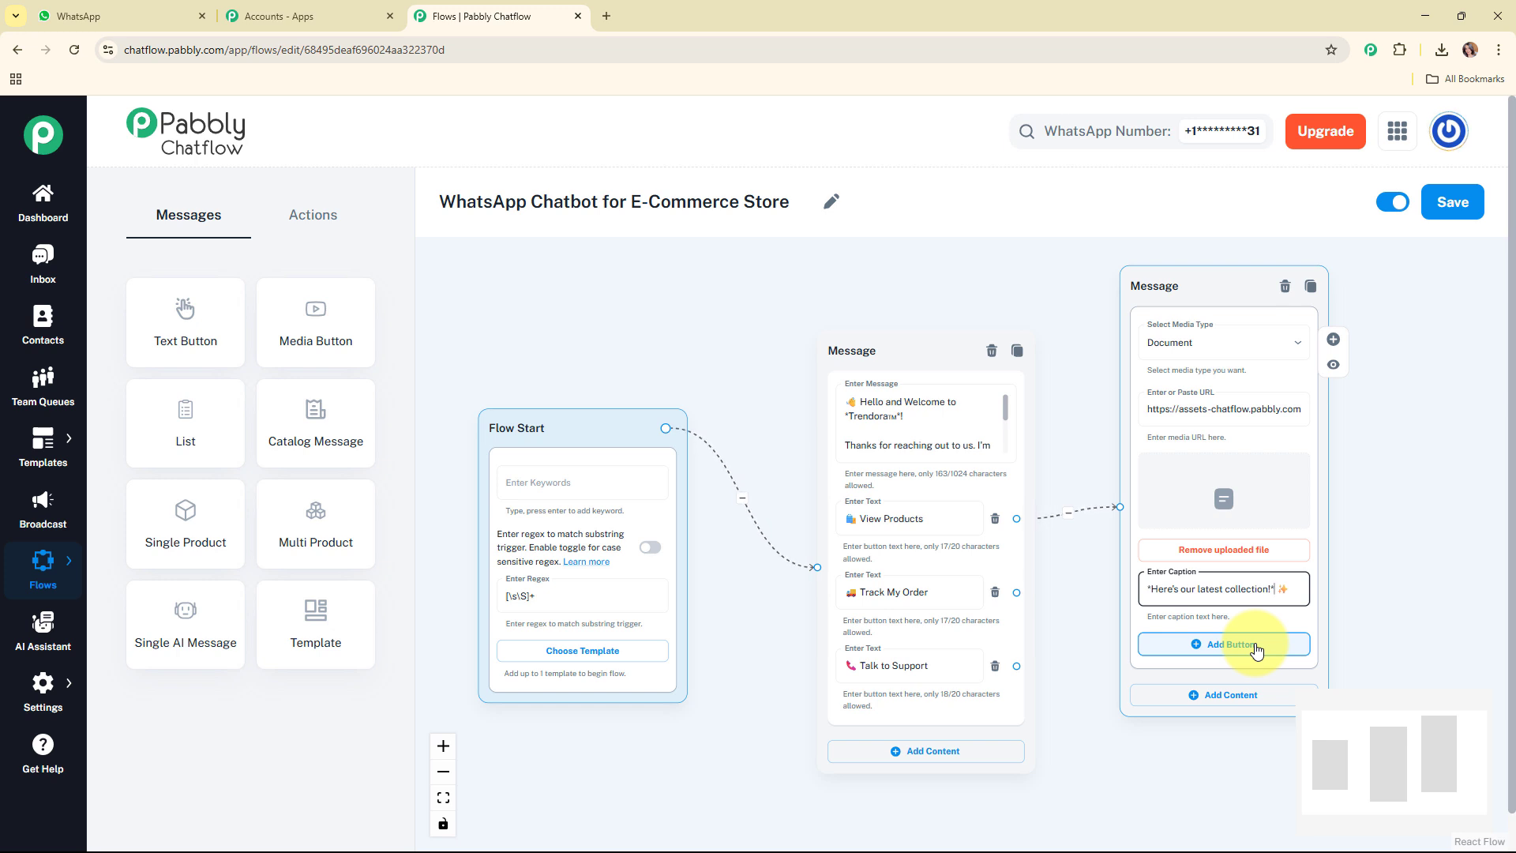
# Add a button labelled "Visit Website" to the catalog document message
pyautogui.click(1255, 649)
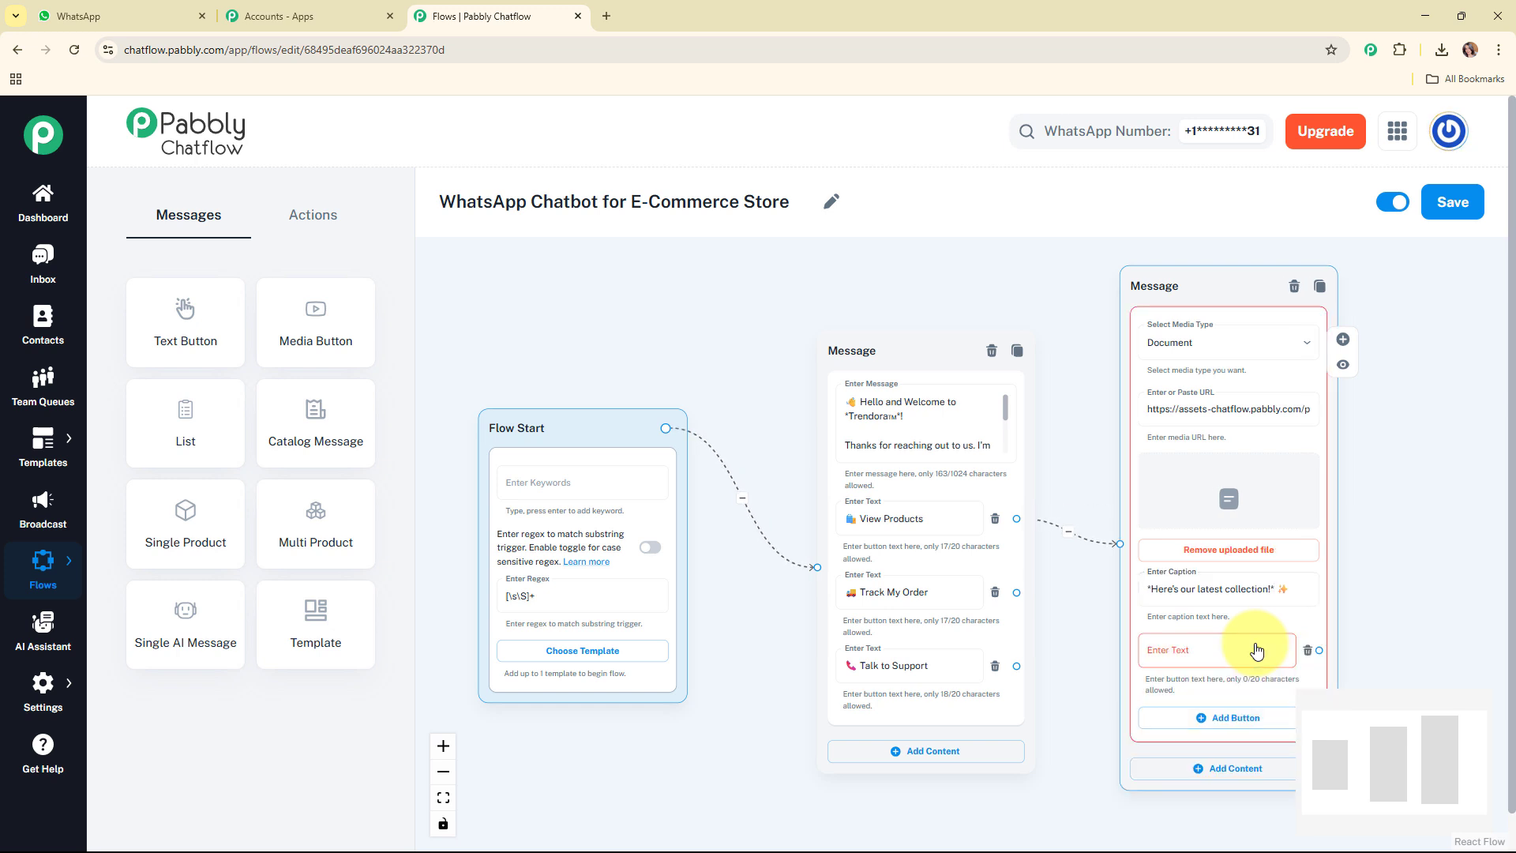
pyautogui.click(1255, 600)
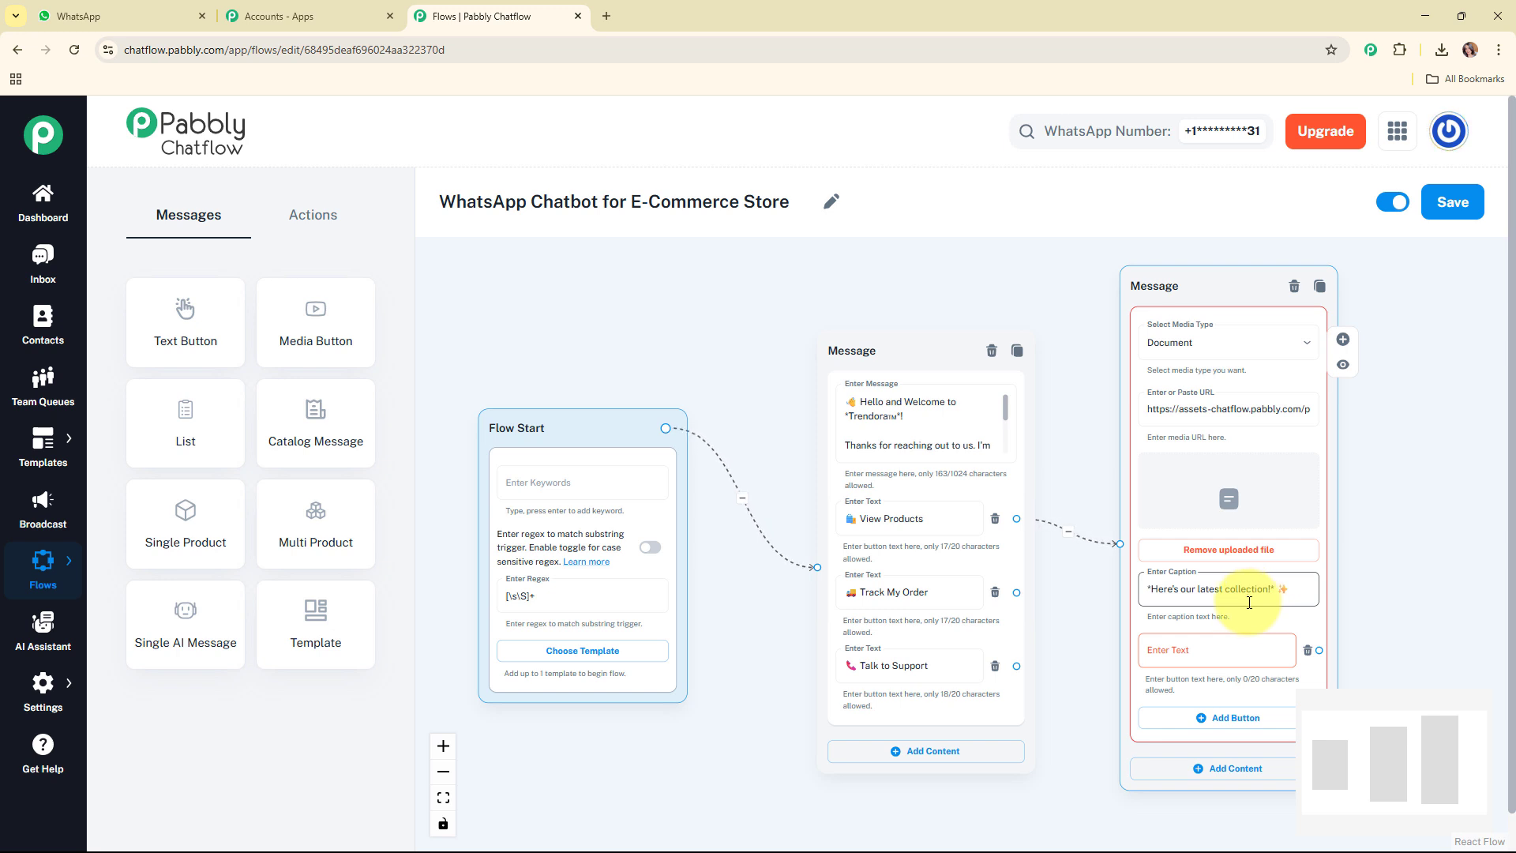
pyautogui.click(1248, 607)
pyautogui.click(1231, 649)
pyautogui.write('Visit Website')
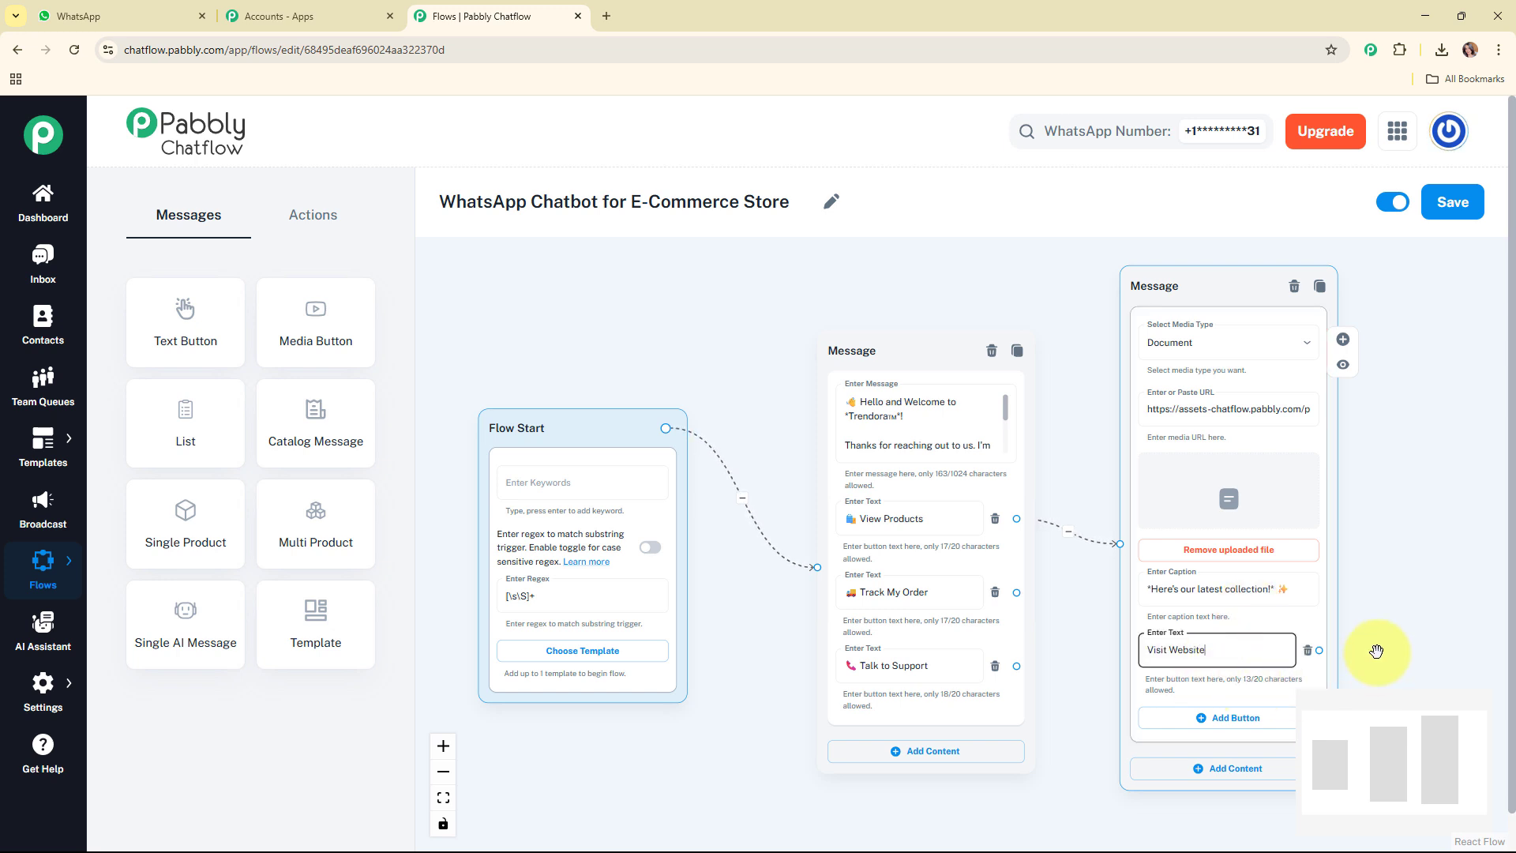
pyautogui.moveTo(1320, 650); pyautogui.dragTo(1445, 440)
pyautogui.click(1421, 476)
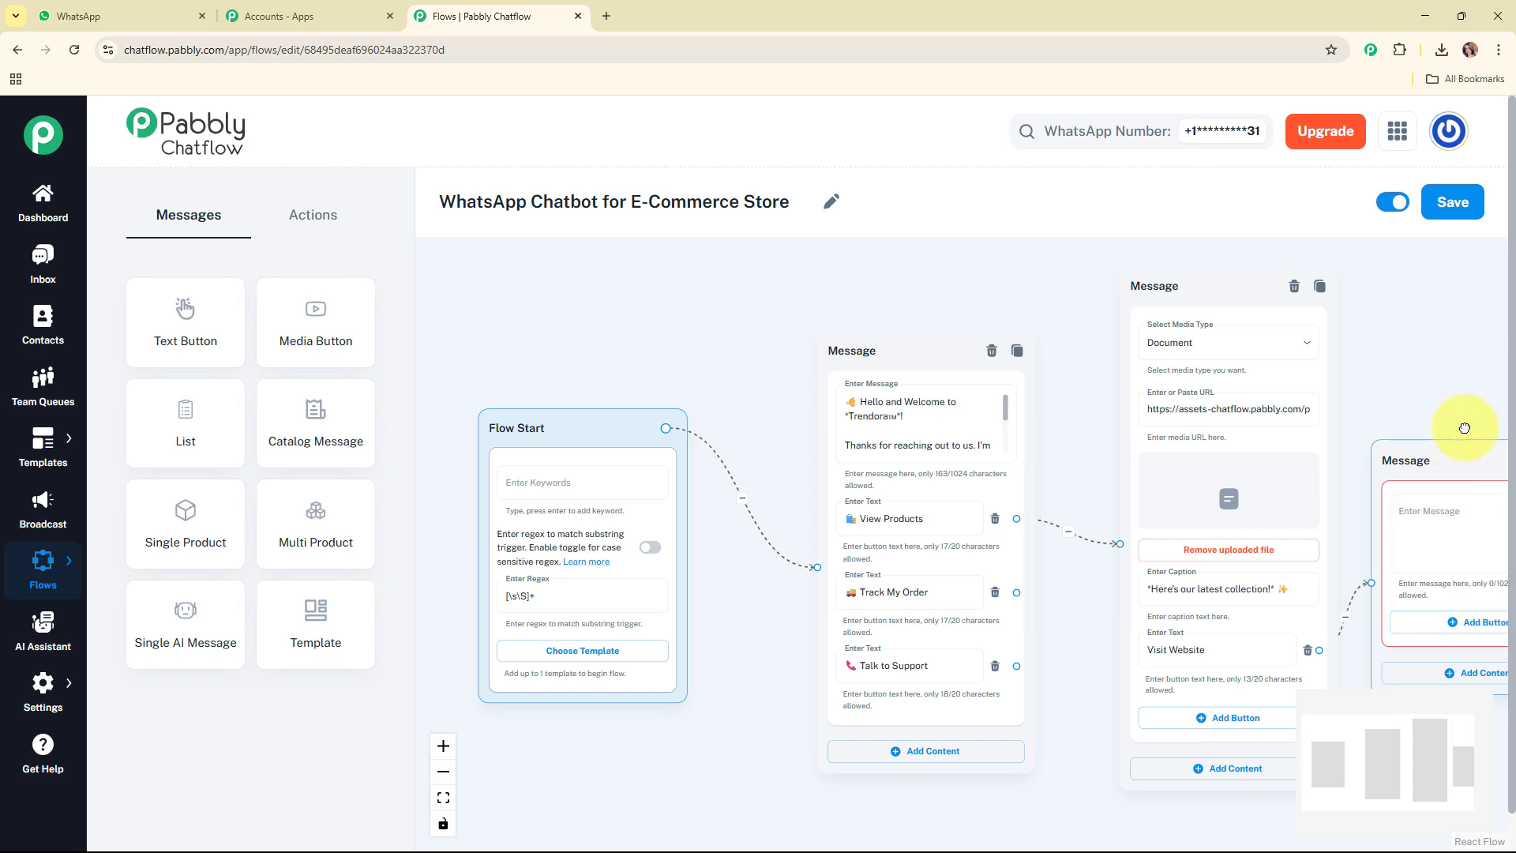
pyautogui.click(1058, 543)
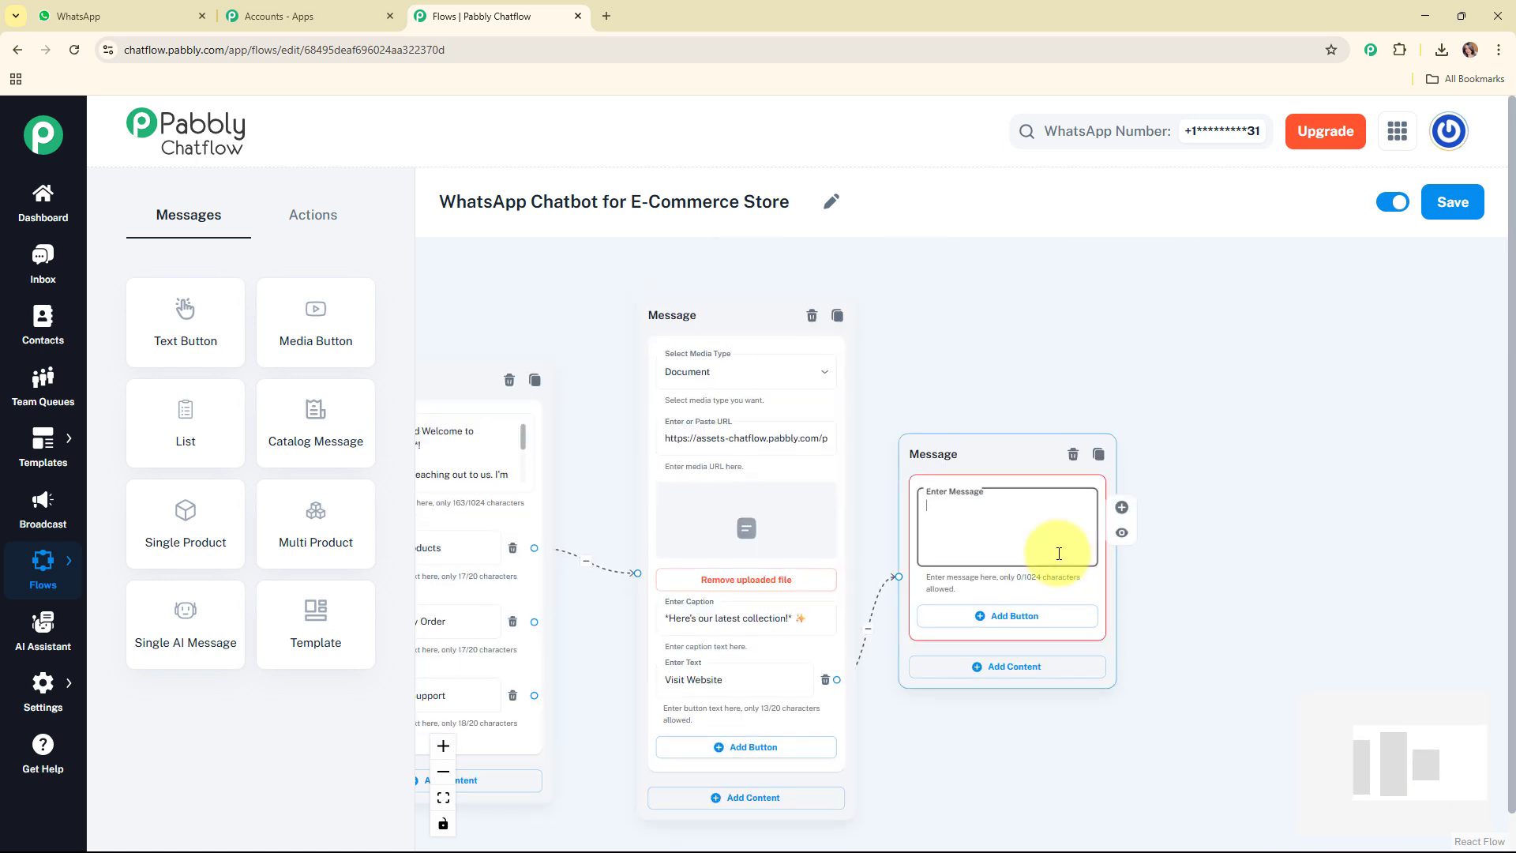
pyautogui.write('*Tap to explore all our categories and place your order:*  👉 https://trendora.com/products')
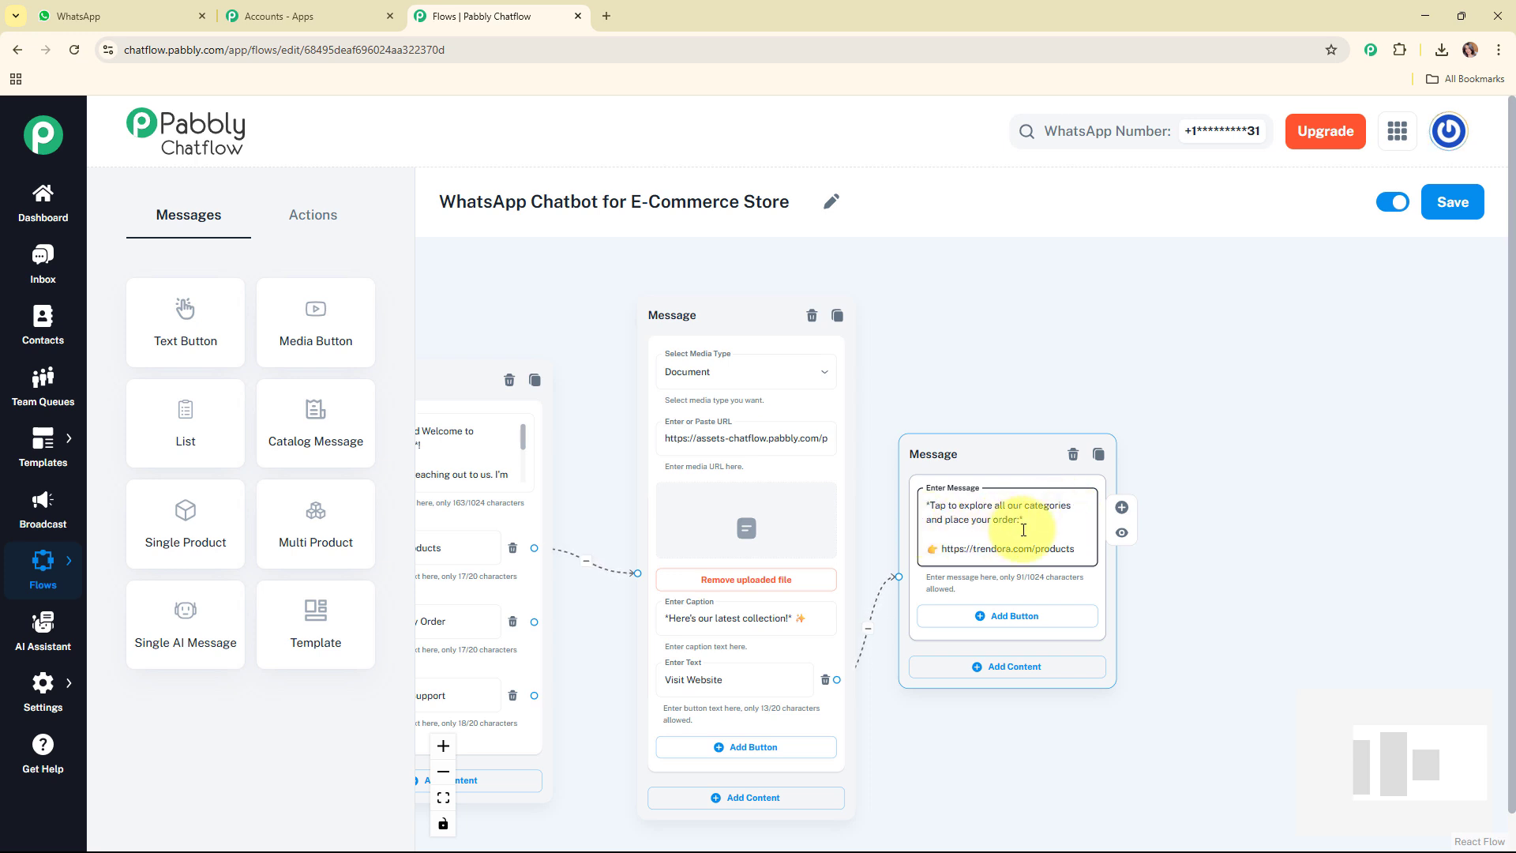
pyautogui.moveTo(1006, 525); pyautogui.dragTo(1079, 501)
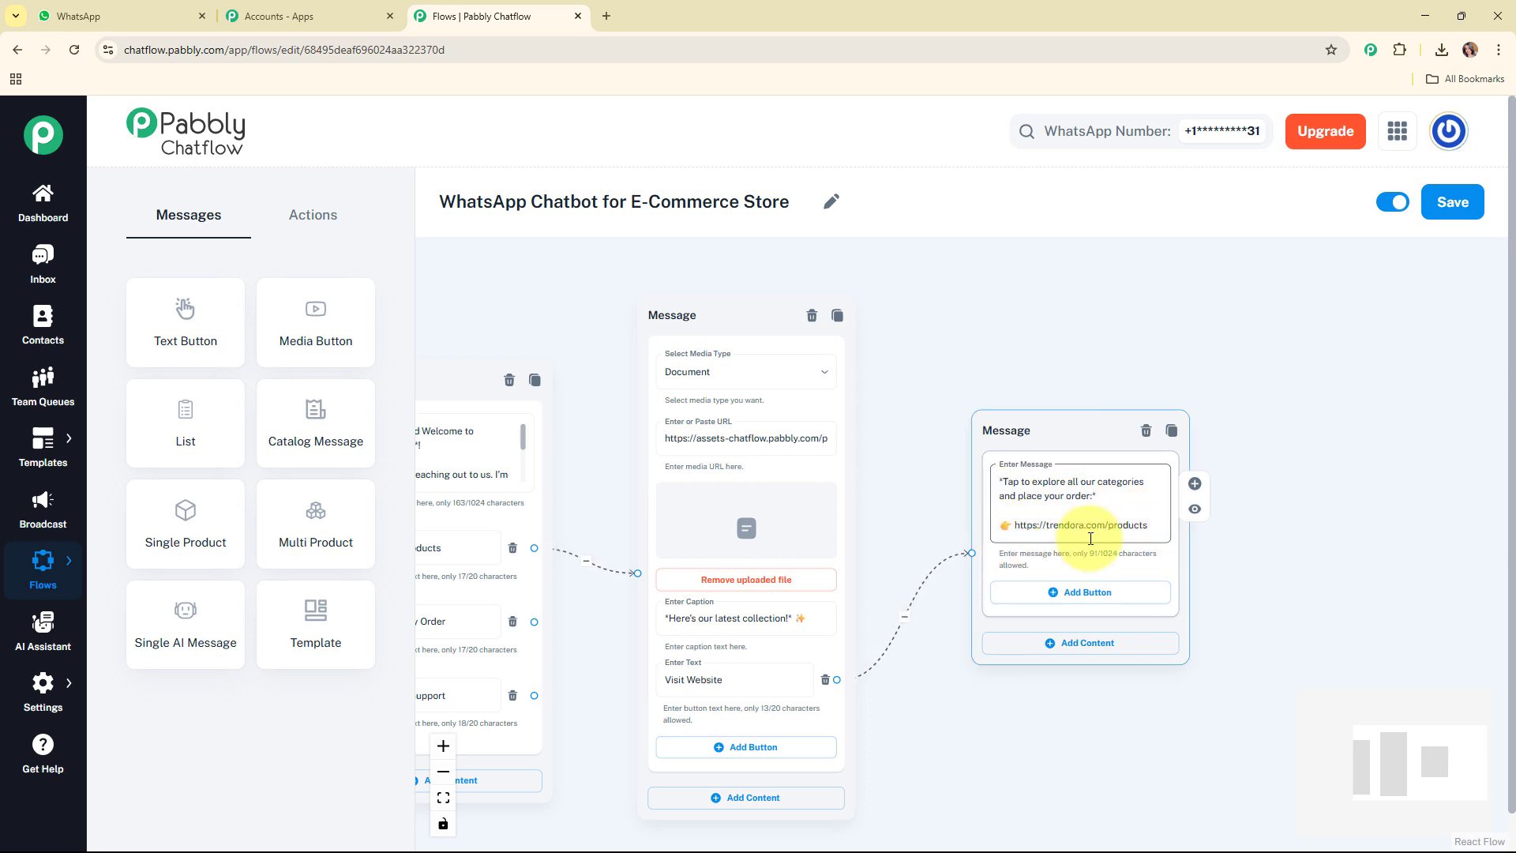
# Move the catalog document message and its website reply up, and the welcome message down, to free space for the next branch
pyautogui.click(1117, 437)
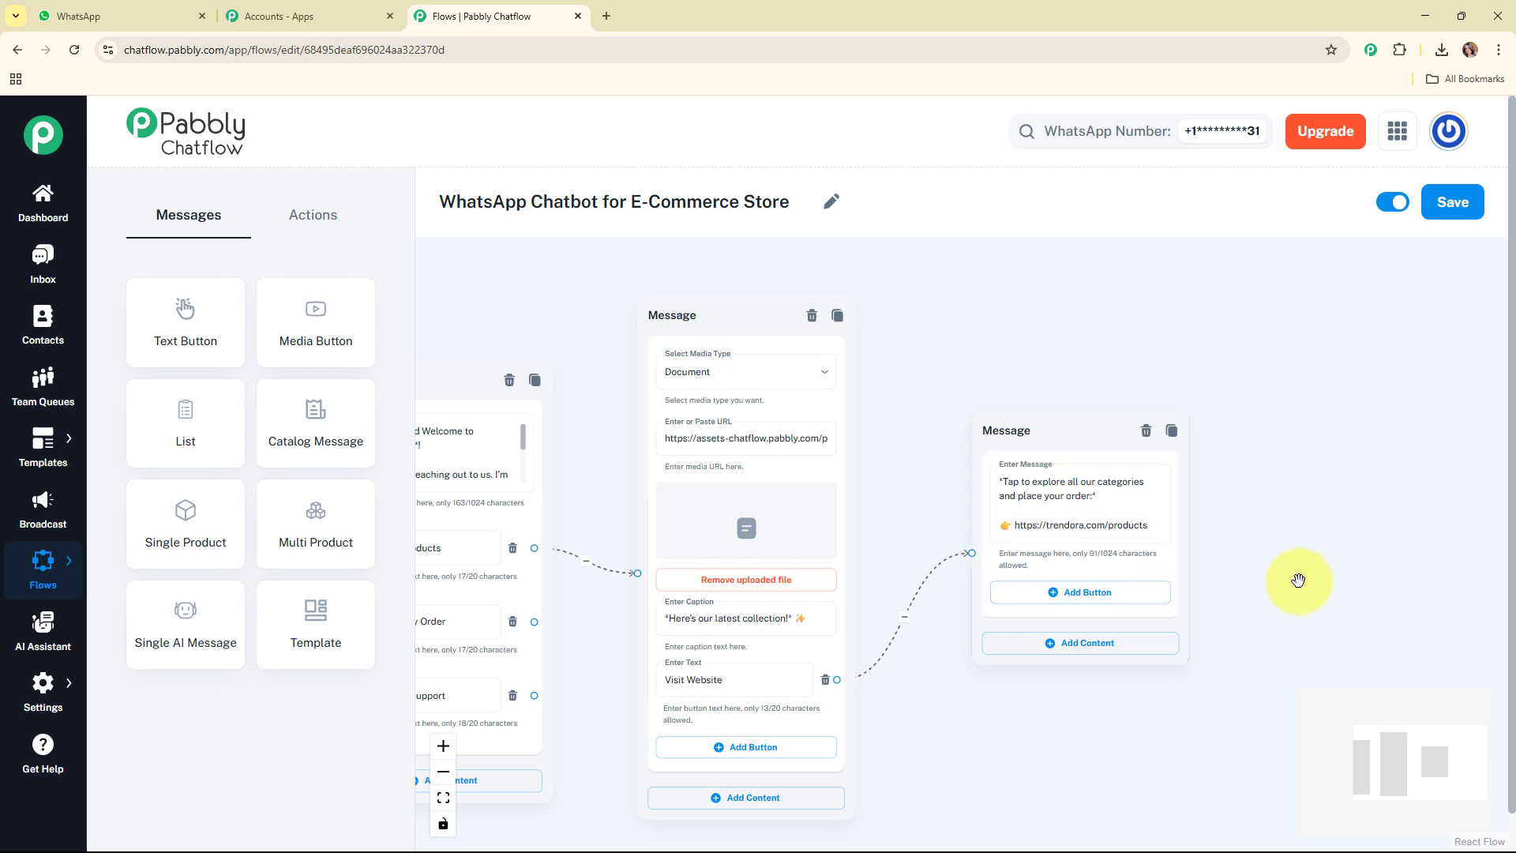
pyautogui.moveTo(742, 305); pyautogui.dragTo(746, 271)
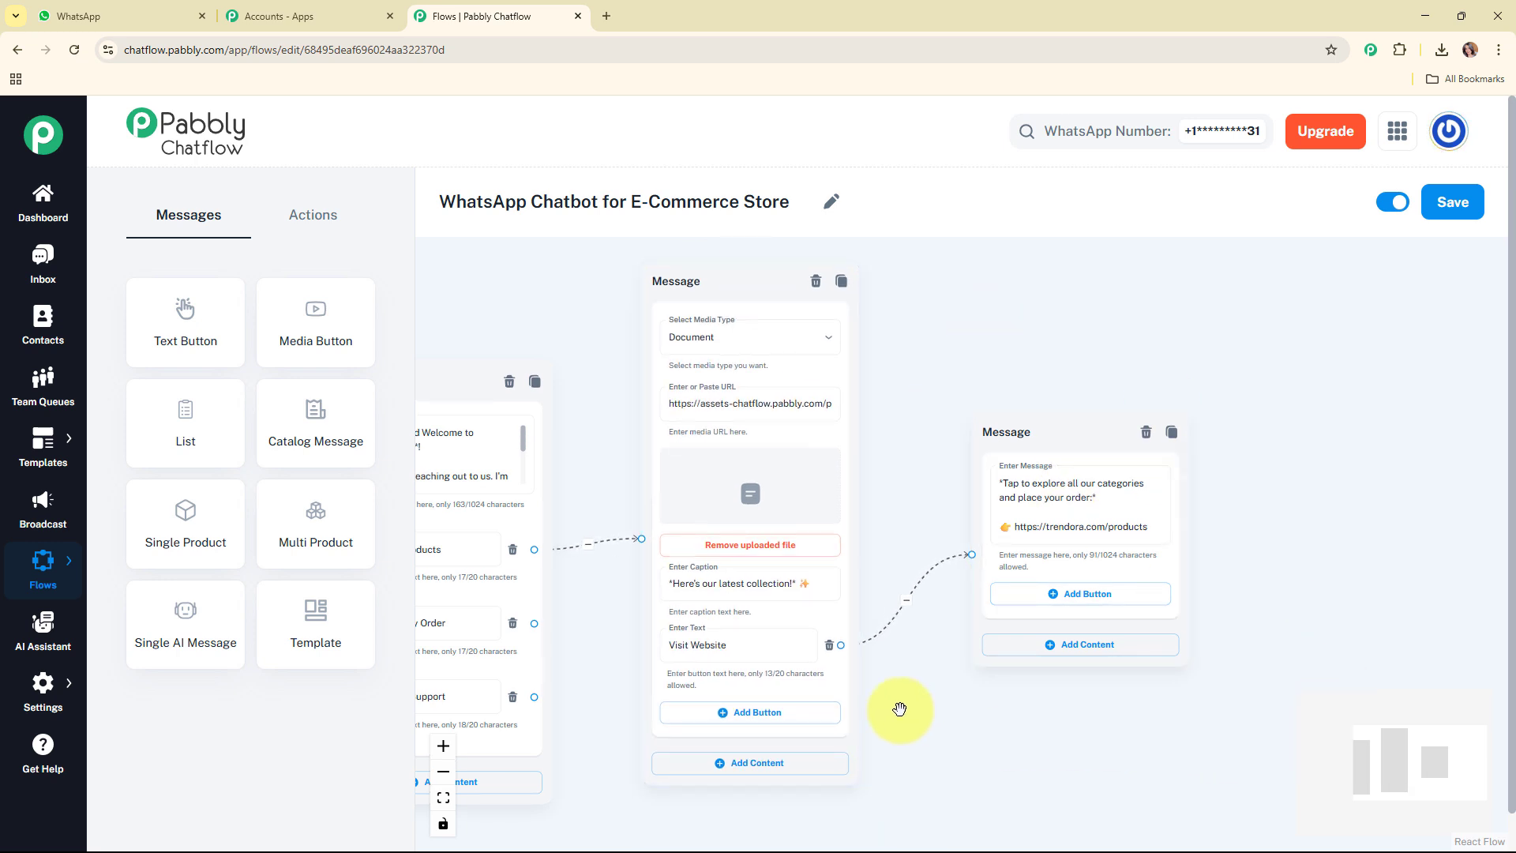
pyautogui.moveTo(897, 708); pyautogui.dragTo(997, 659)
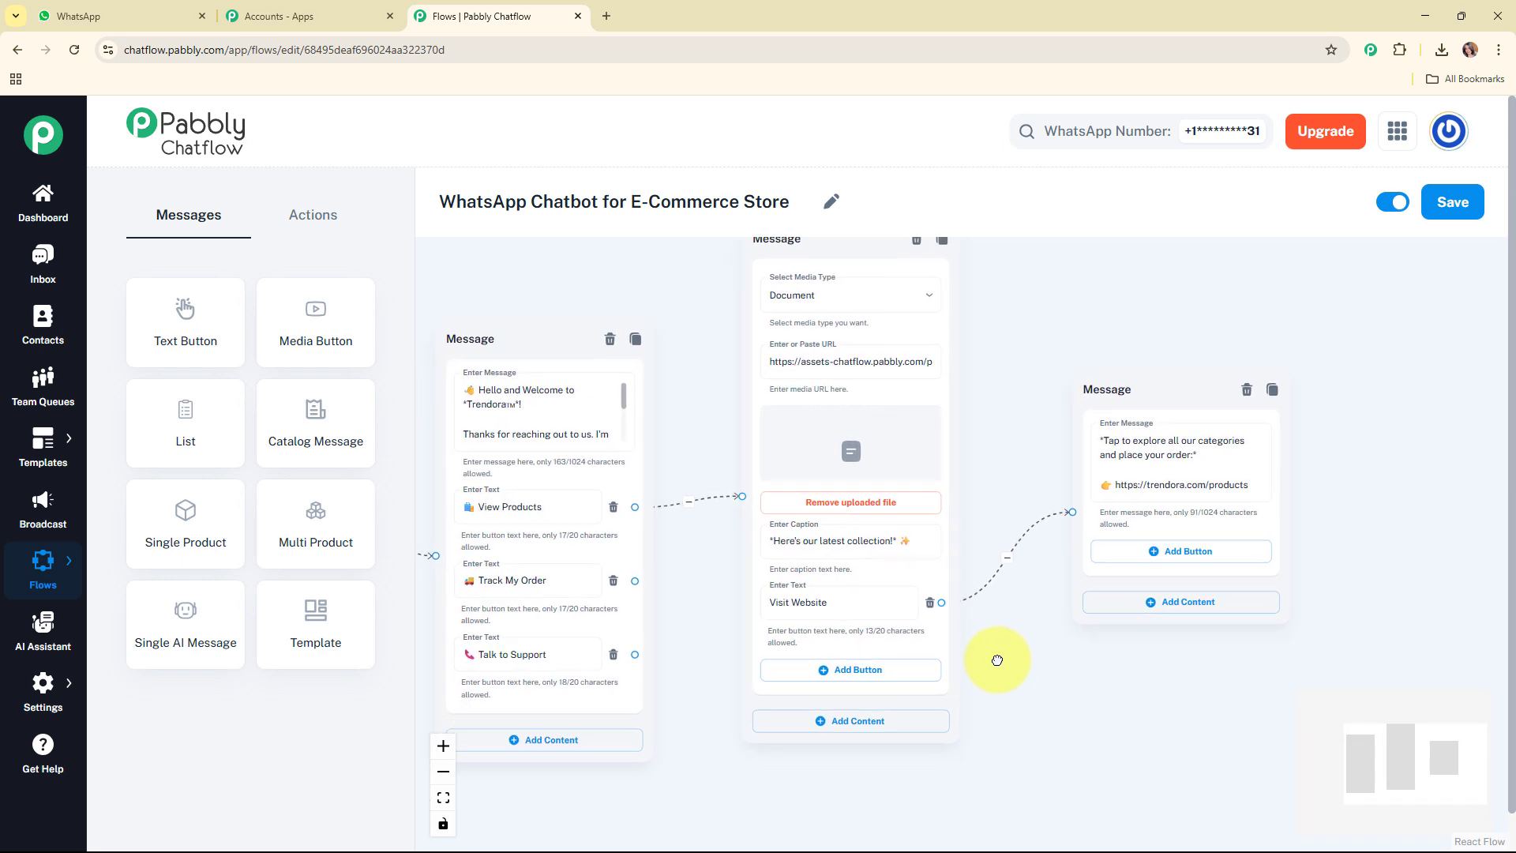
pyautogui.scroll(-2, 1092, 615)
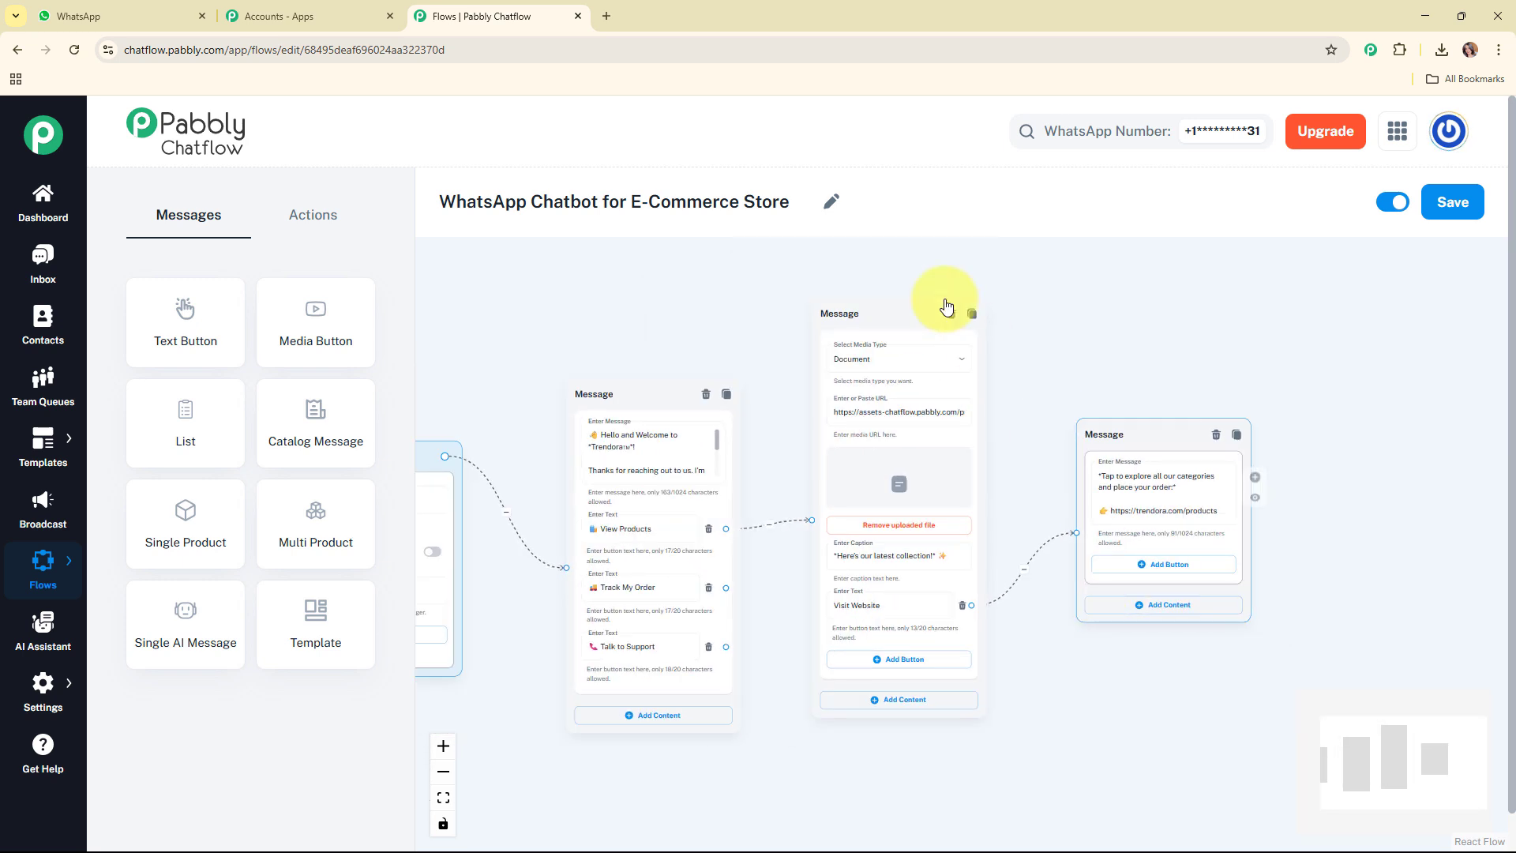
pyautogui.moveTo(874, 308); pyautogui.dragTo(873, 244)
pyautogui.moveTo(1140, 550); pyautogui.dragTo(1128, 411)
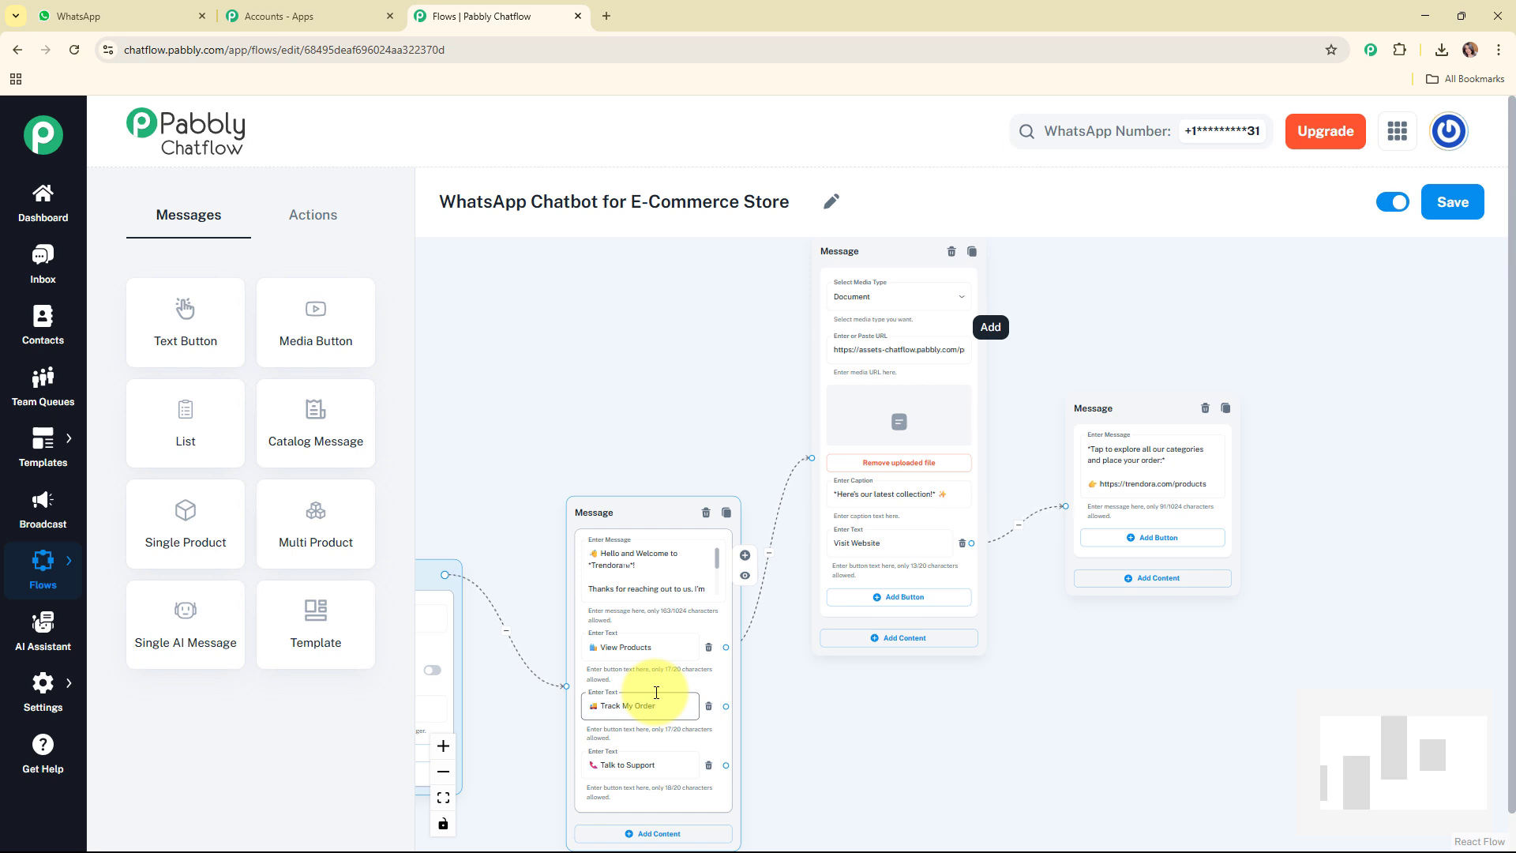
# Add an Ask Question node below the catalog message reading "Please share your *Order ID*", an example ID, and "we'll check your order status. 📦"
pyautogui.click(308, 211)
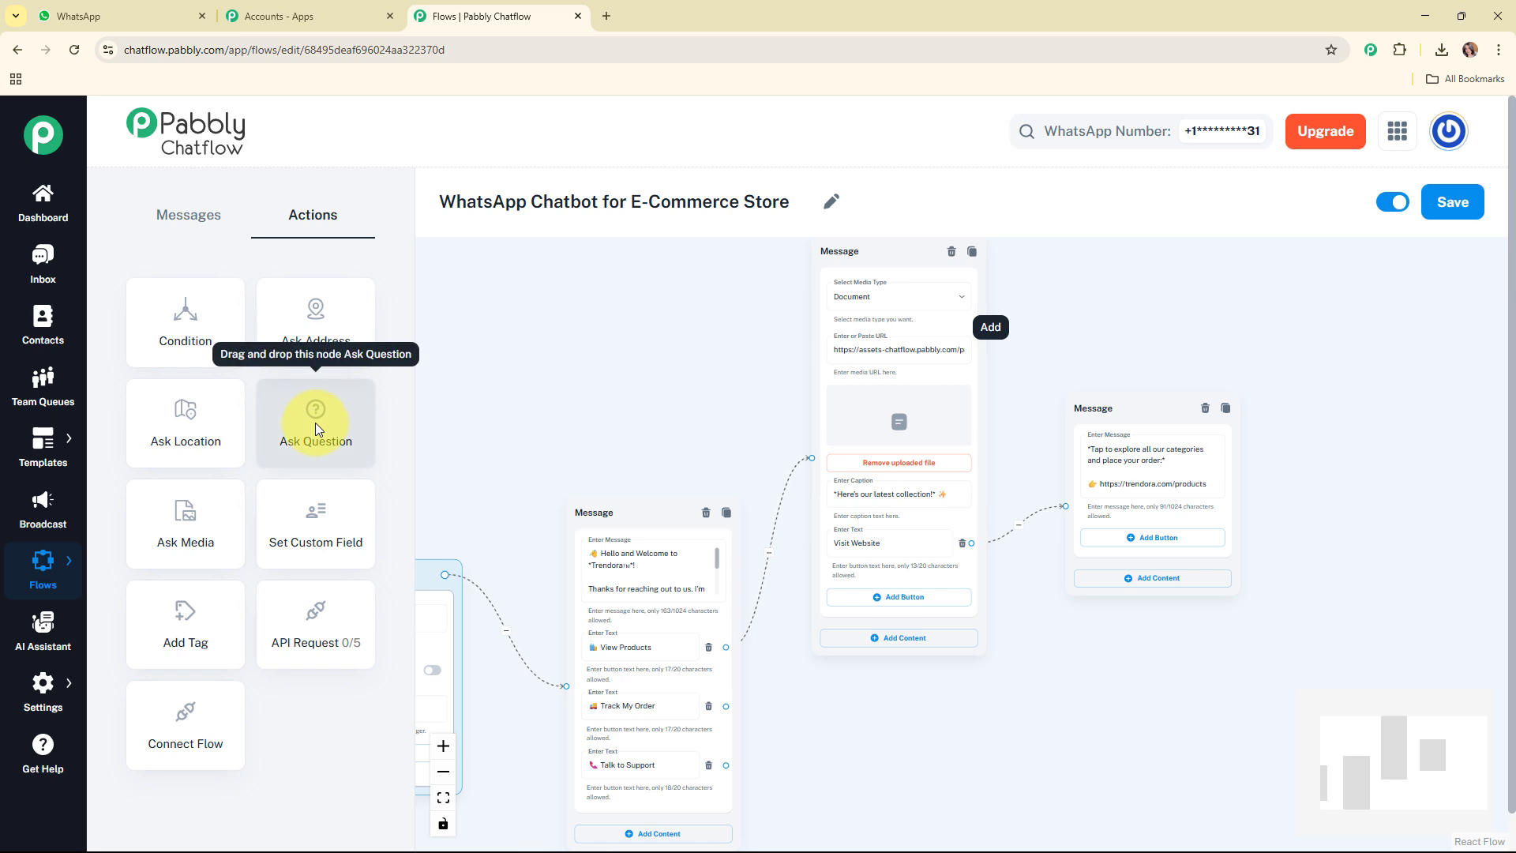
pyautogui.moveTo(315, 423); pyautogui.dragTo(853, 686)
pyautogui.scroll(-3, 1389, 750)
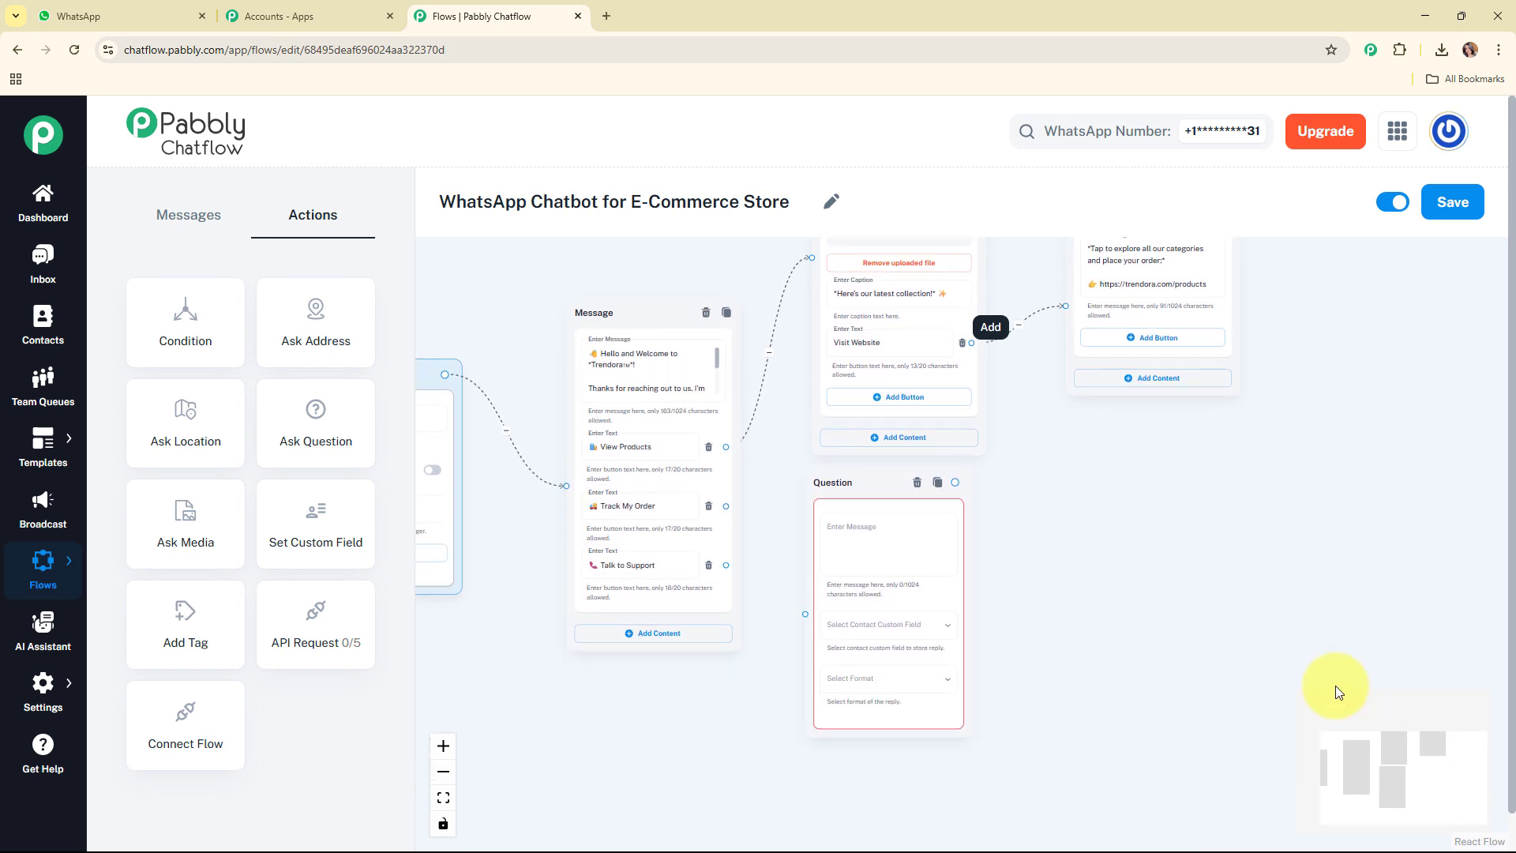
pyautogui.click(887, 564)
pyautogui.write("Please share your *Order ID* (e.g., #TDR1234), and we'll check your order status. 📦")
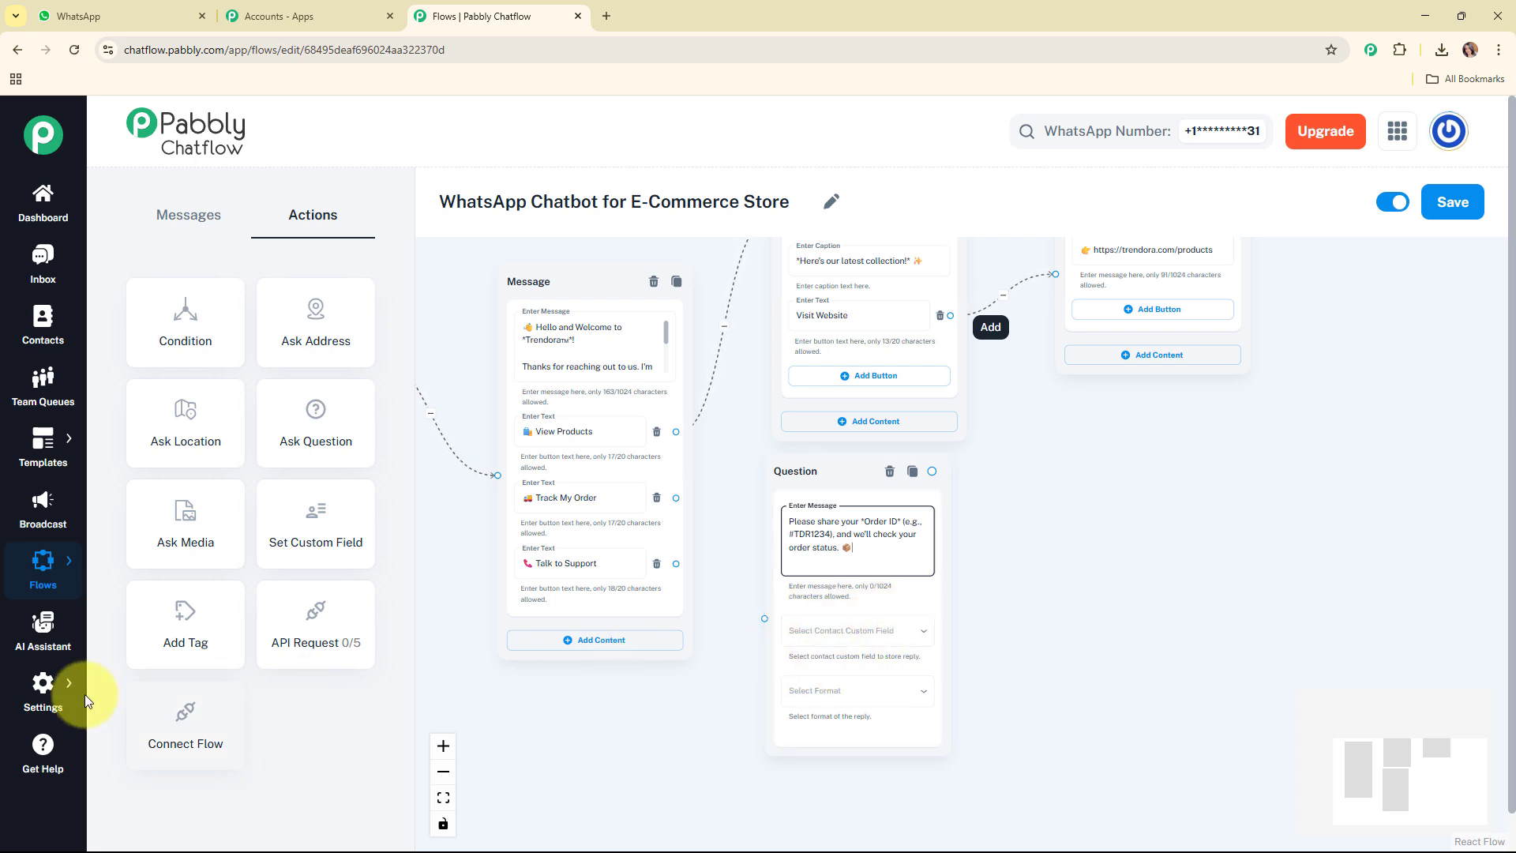
# Store the question's reply in the Order_ID contact custom field and set its format to Text
pyautogui.click(50, 700)
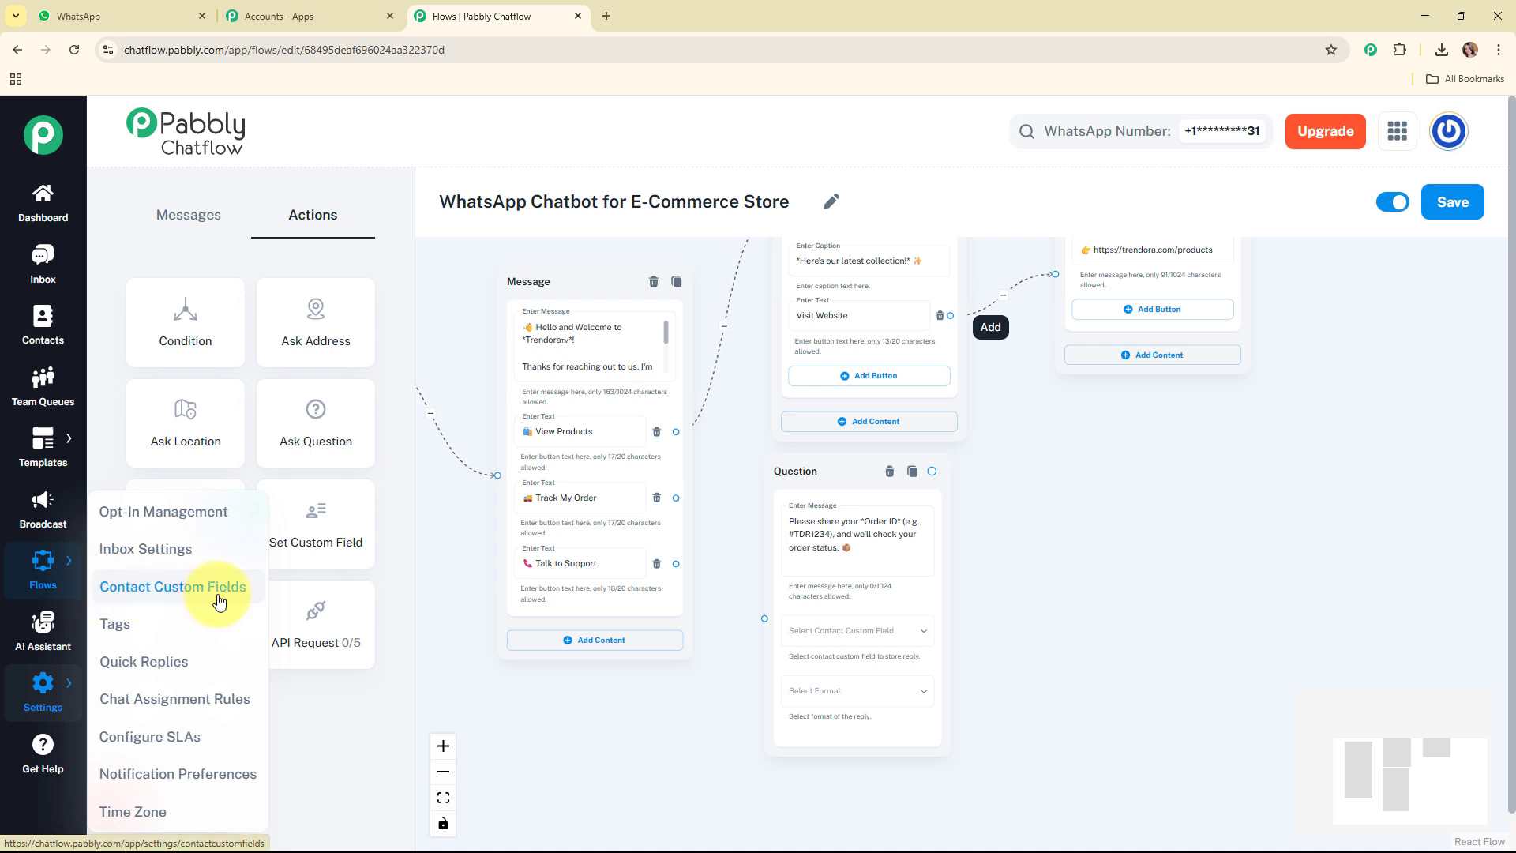
pyautogui.click(855, 619)
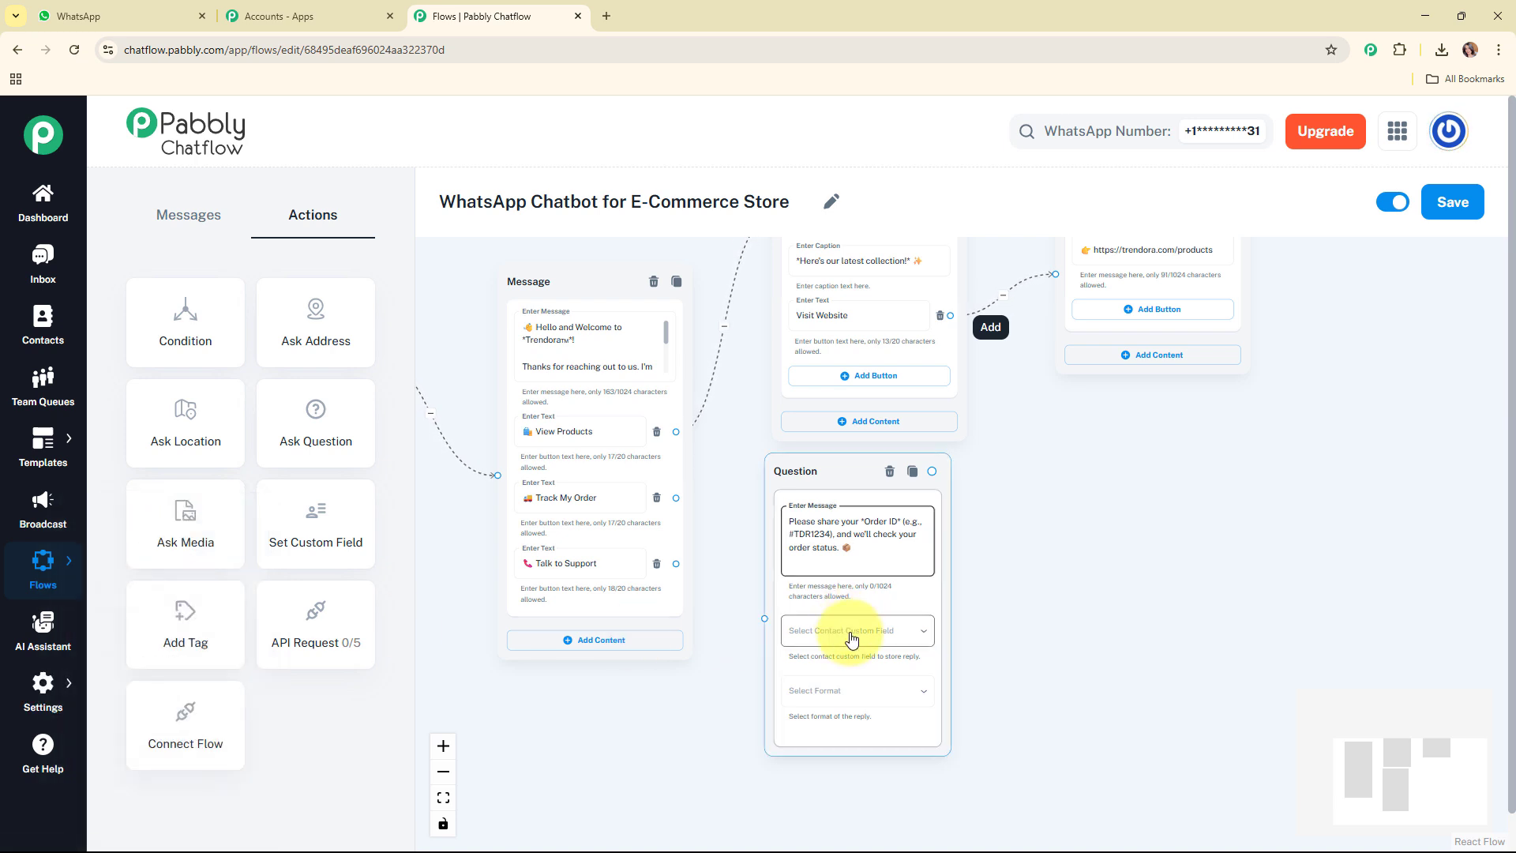
pyautogui.click(851, 631)
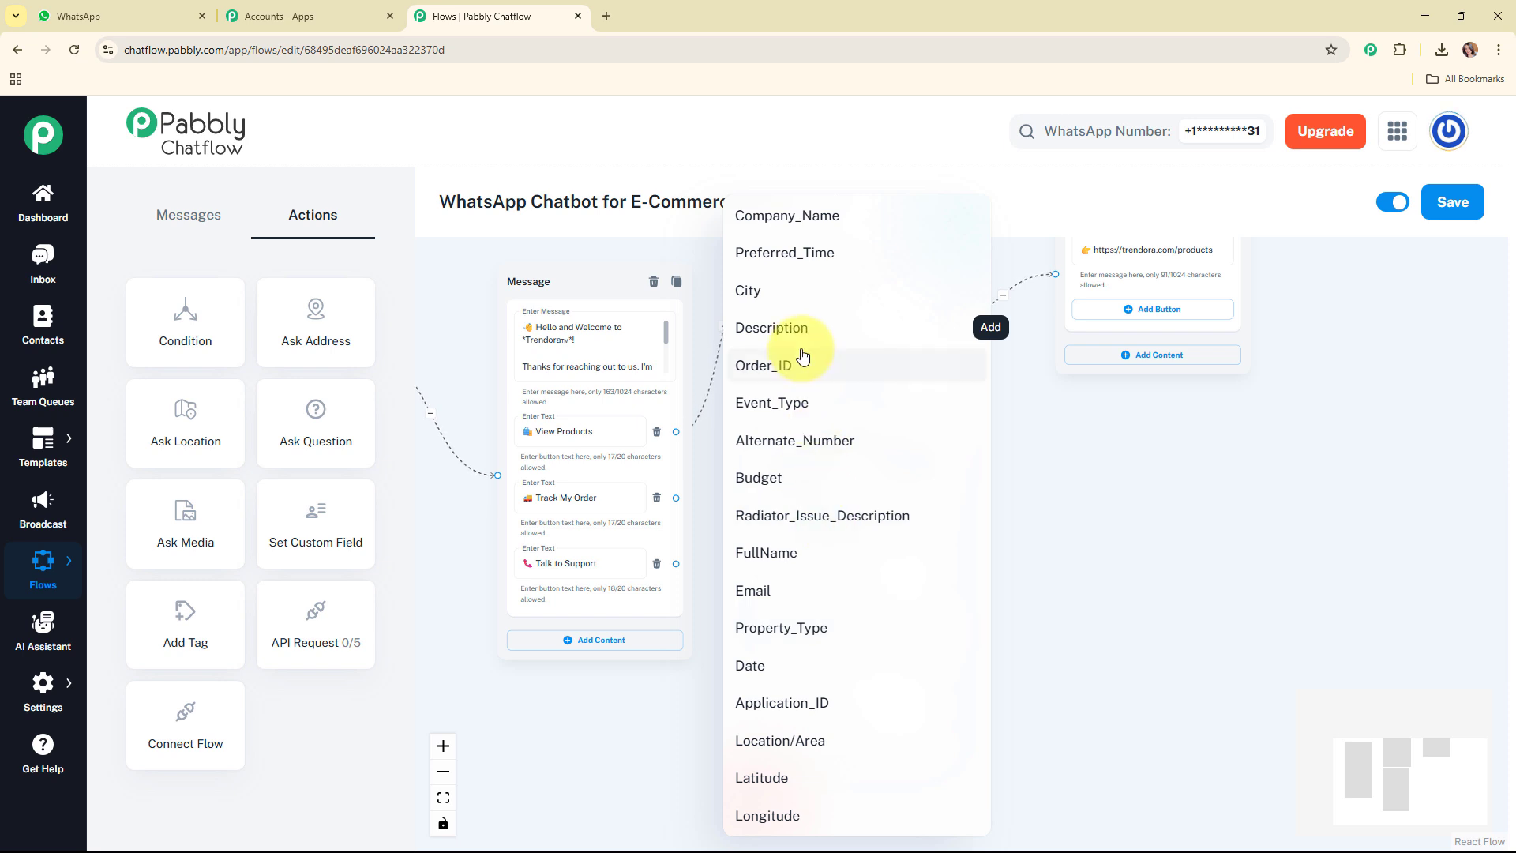
pyautogui.click(797, 372)
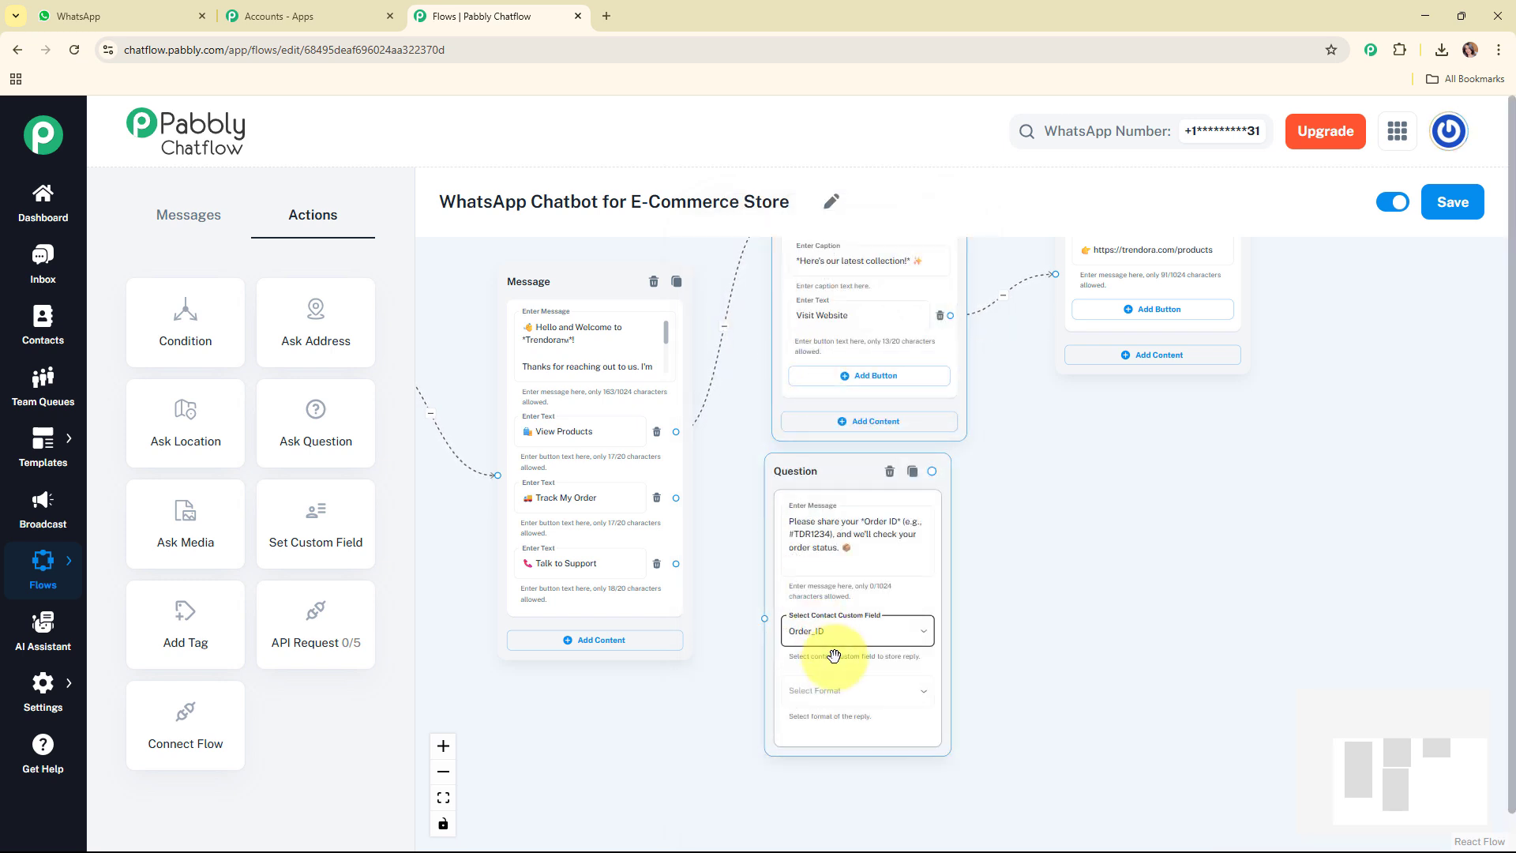
pyautogui.click(887, 694)
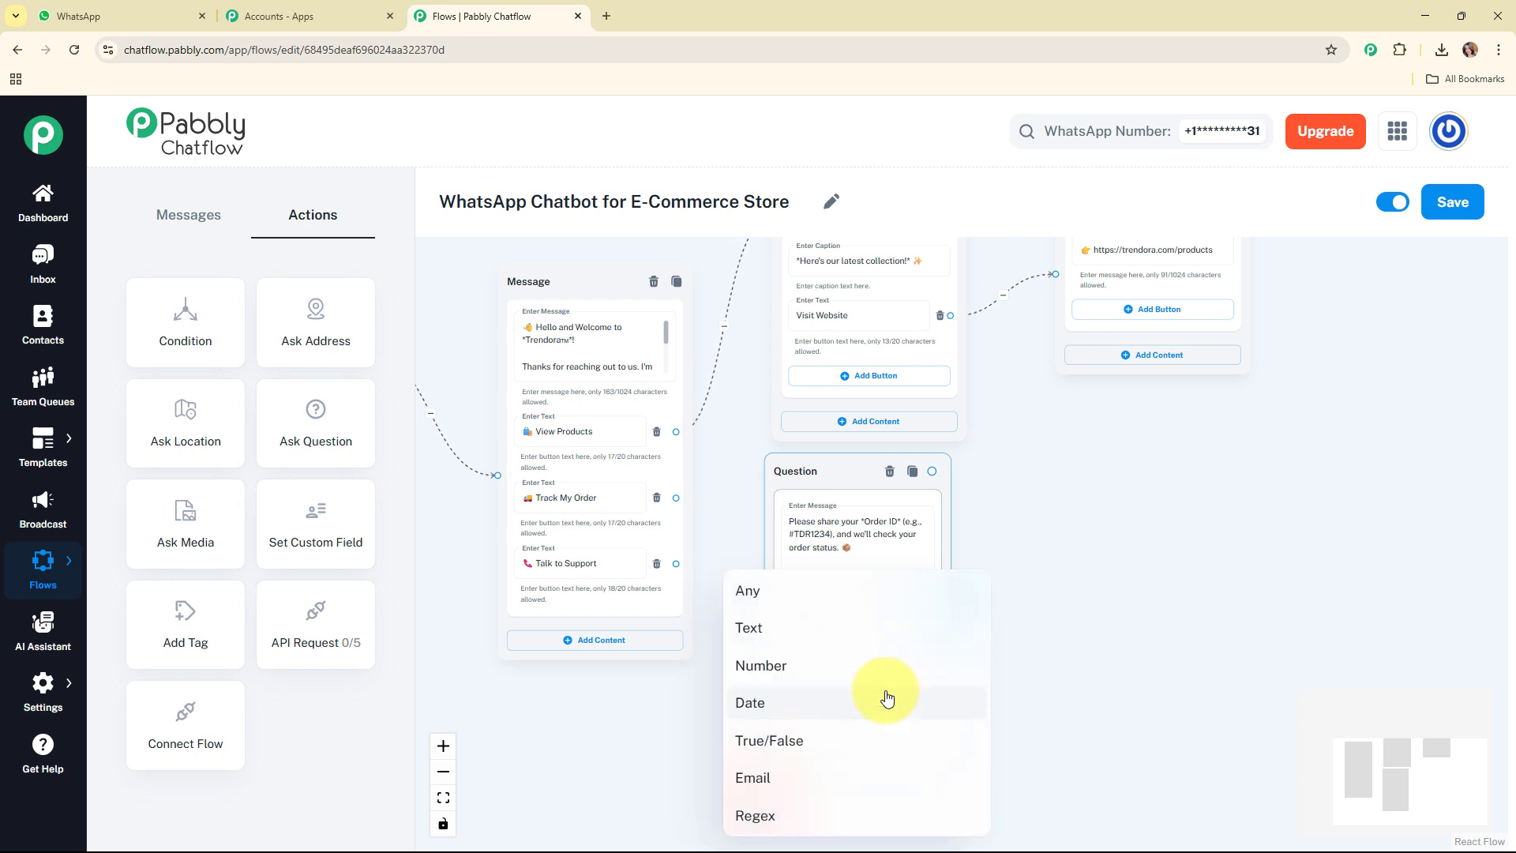
pyautogui.click(764, 629)
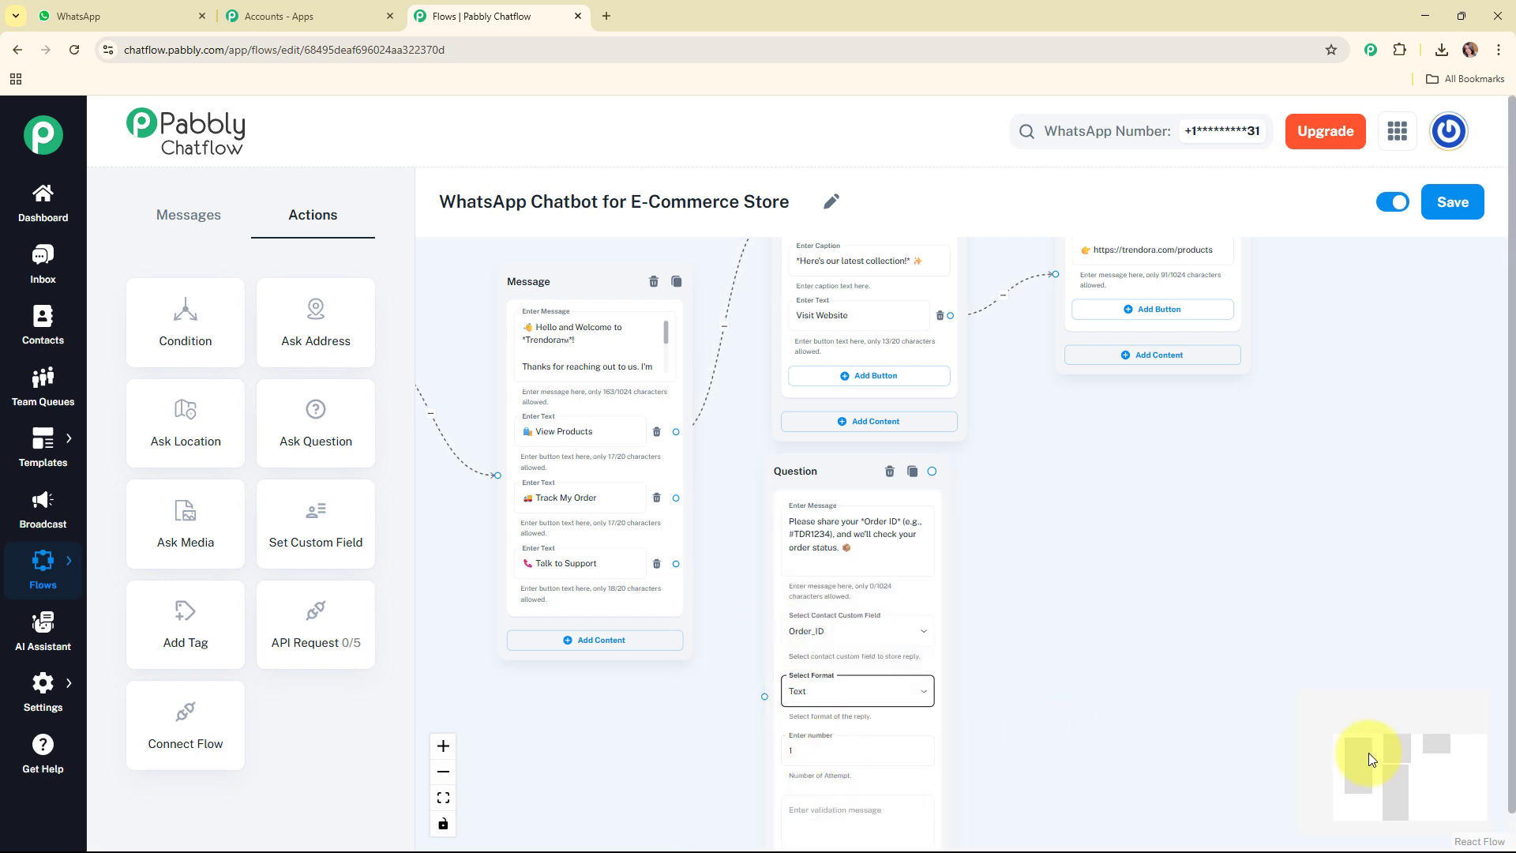
# Connect the Track My Order button of the welcome message to the Order ID question
pyautogui.moveTo(1369, 756); pyautogui.dragTo(1369, 774)
pyautogui.click(887, 691)
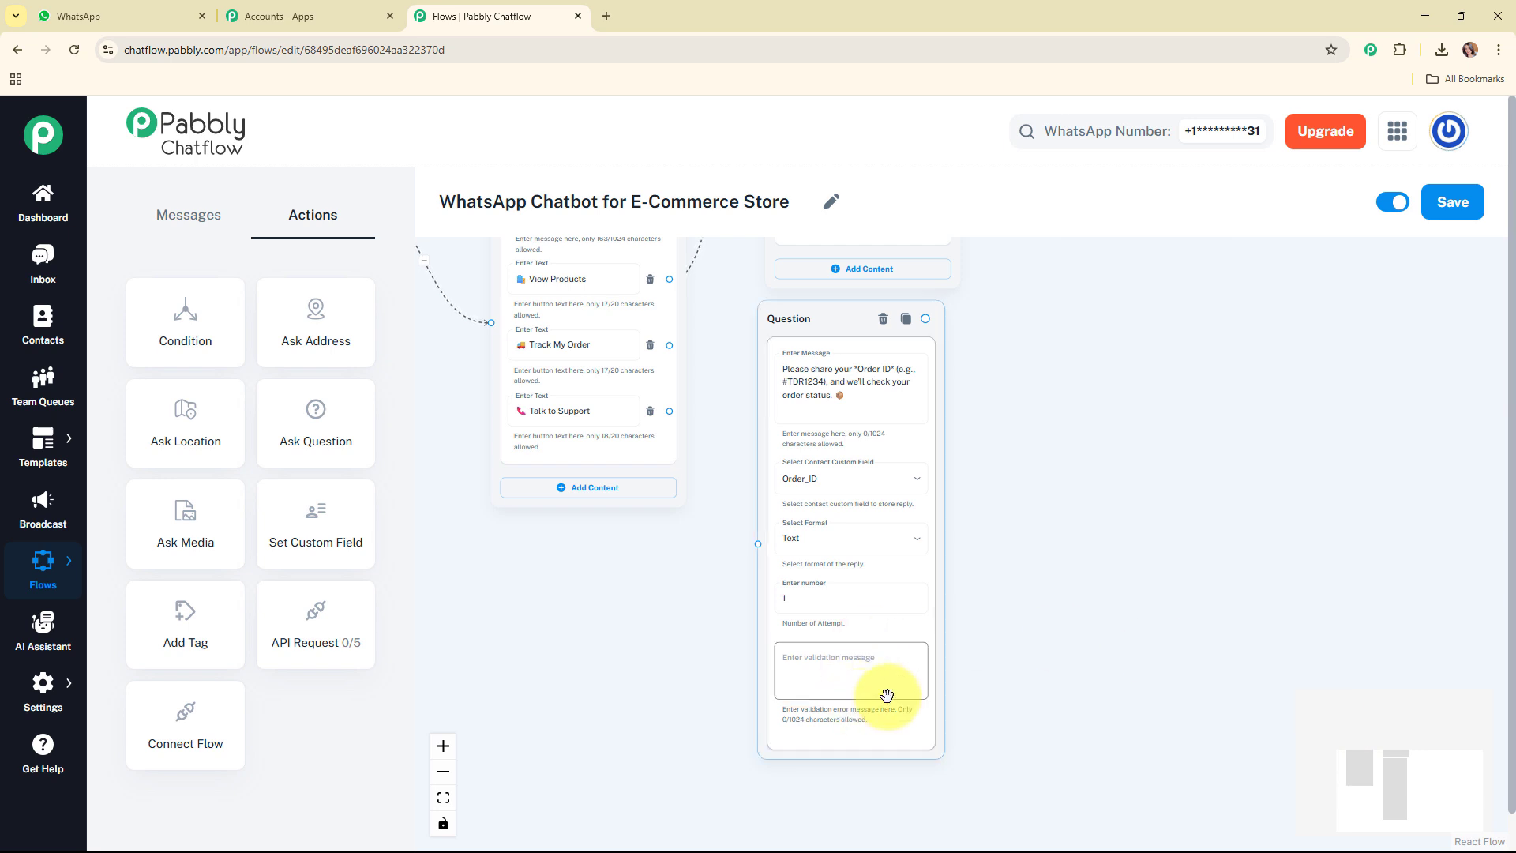
pyautogui.click(836, 601)
pyautogui.click(852, 686)
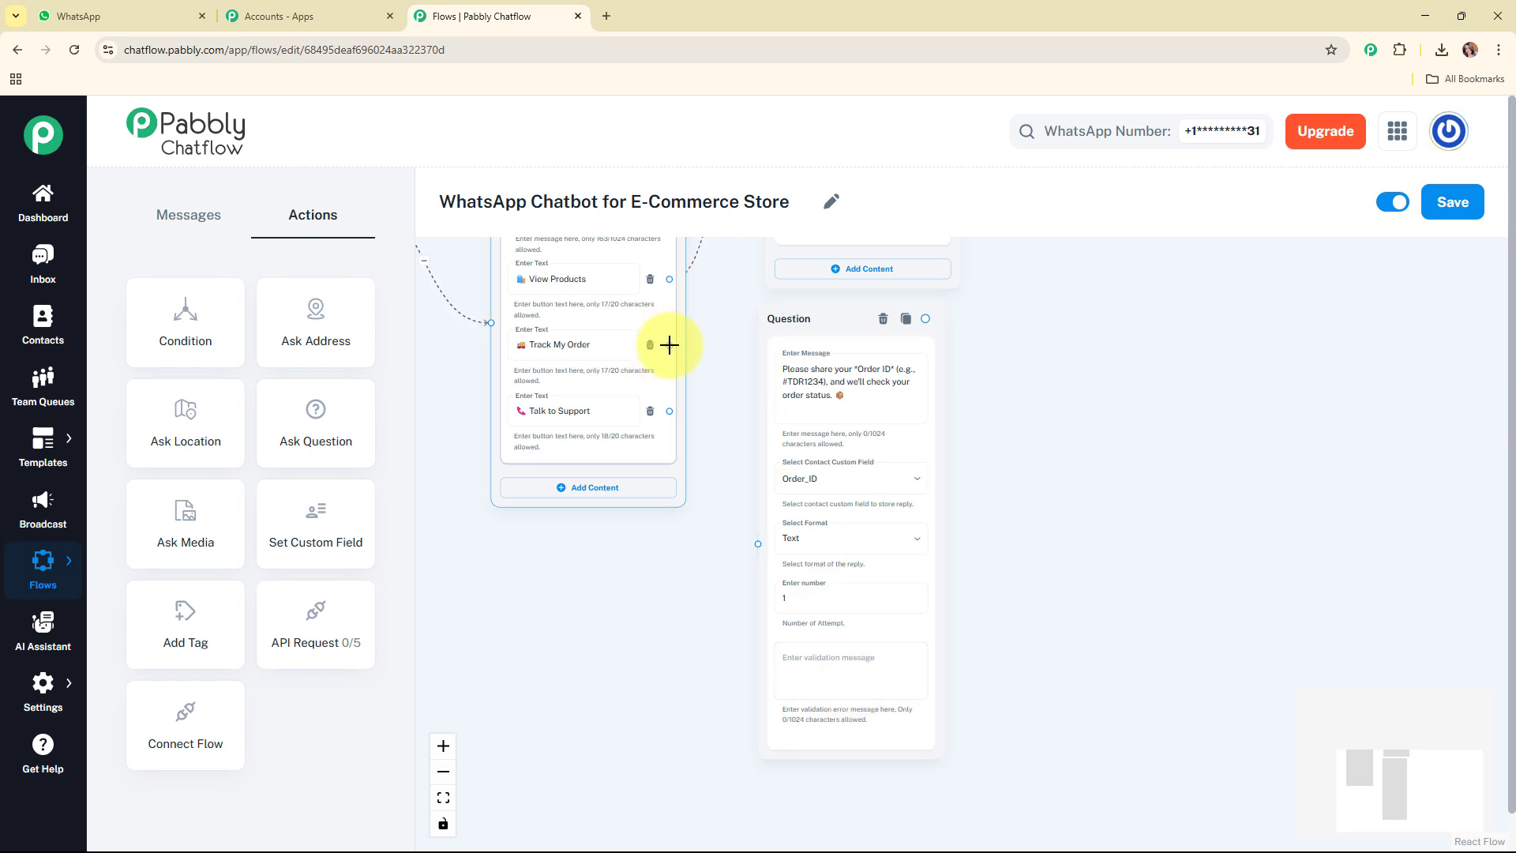
pyautogui.moveTo(669, 344); pyautogui.dragTo(758, 544)
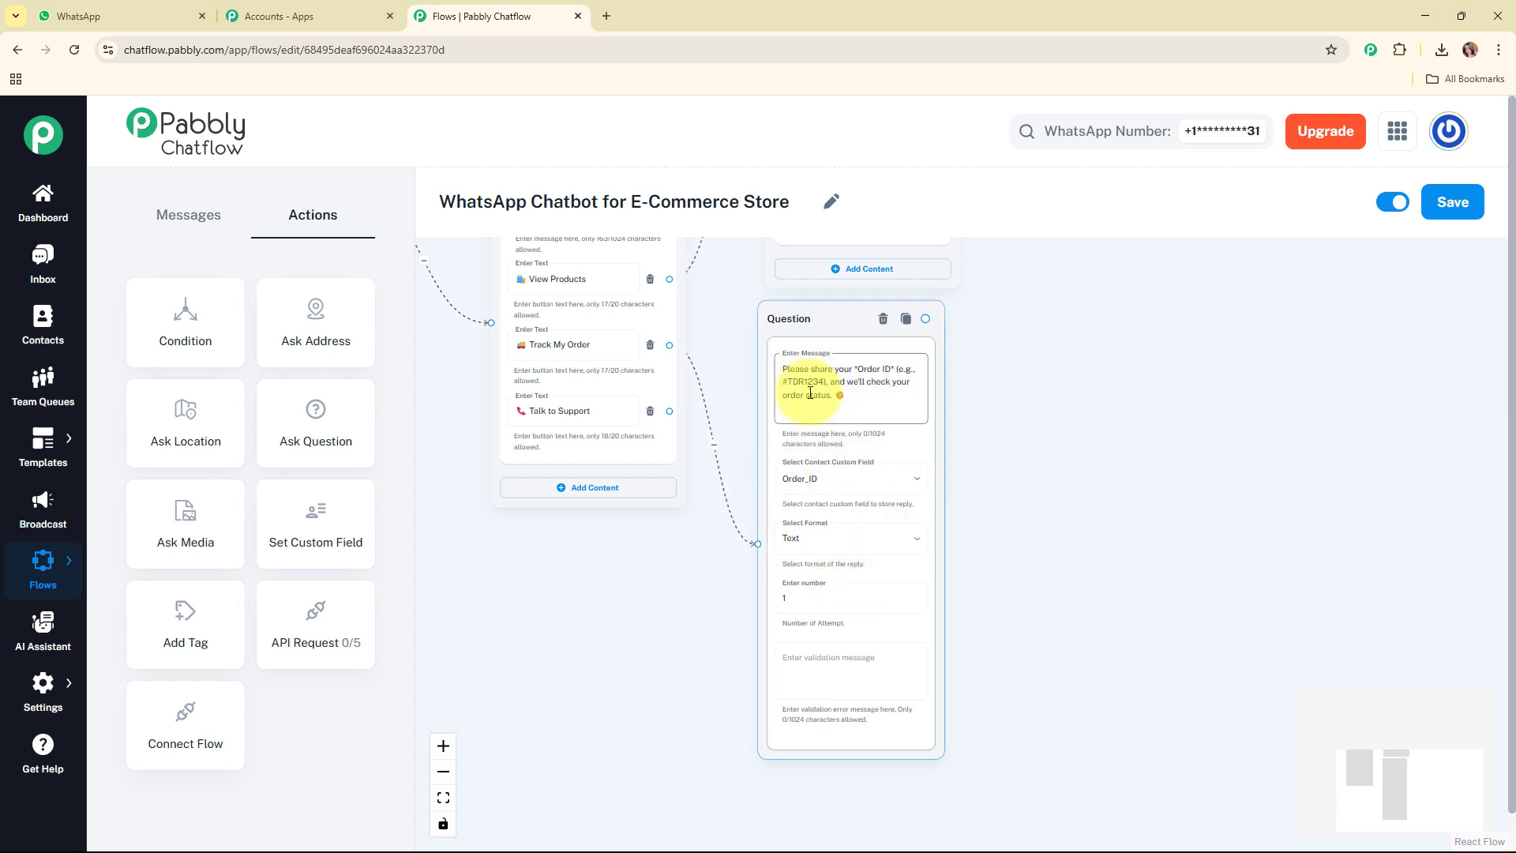
pyautogui.moveTo(805, 309); pyautogui.dragTo(813, 314)
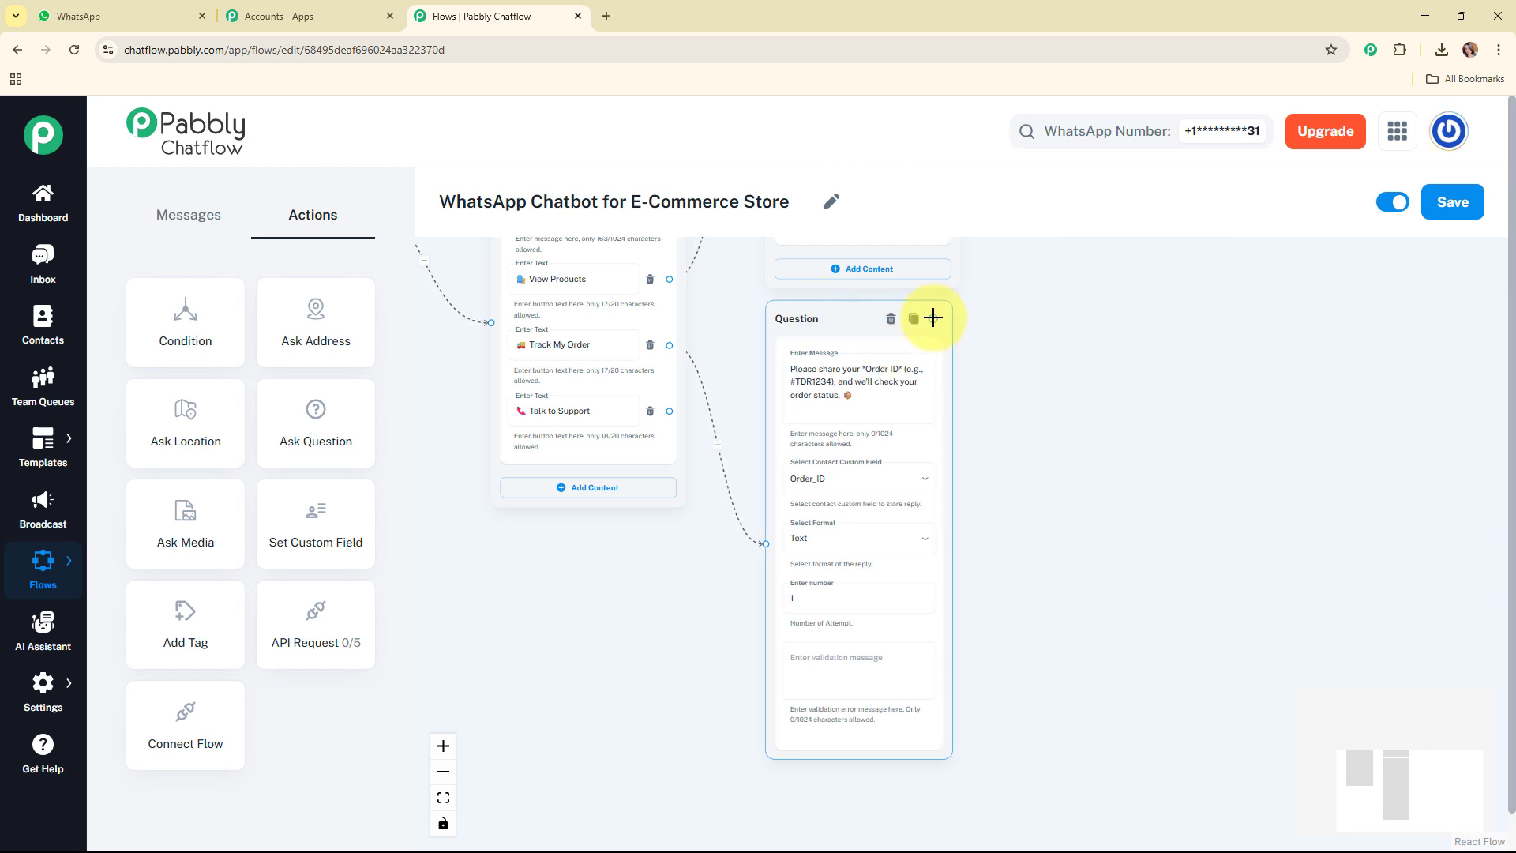
# Connect a Text + Button message to the Order ID question reading "We'll get back to you shortly with your tracking info. ✅"
pyautogui.moveTo(935, 317); pyautogui.dragTo(1073, 418)
pyautogui.click(1091, 450)
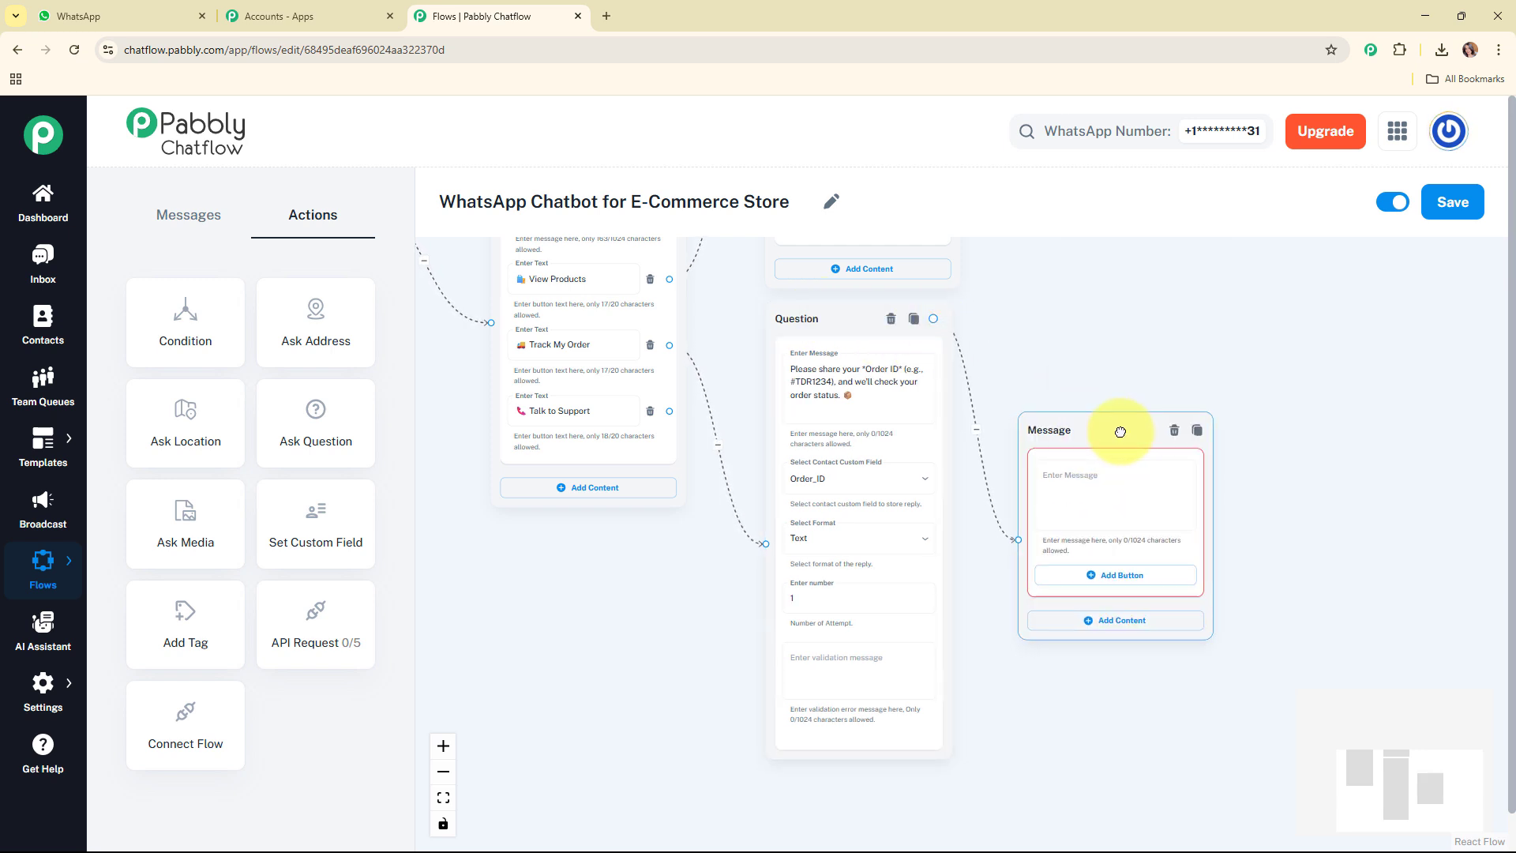
pyautogui.click(1121, 487)
pyautogui.write("We'll get back to you shortly with your tracking info. ✅")
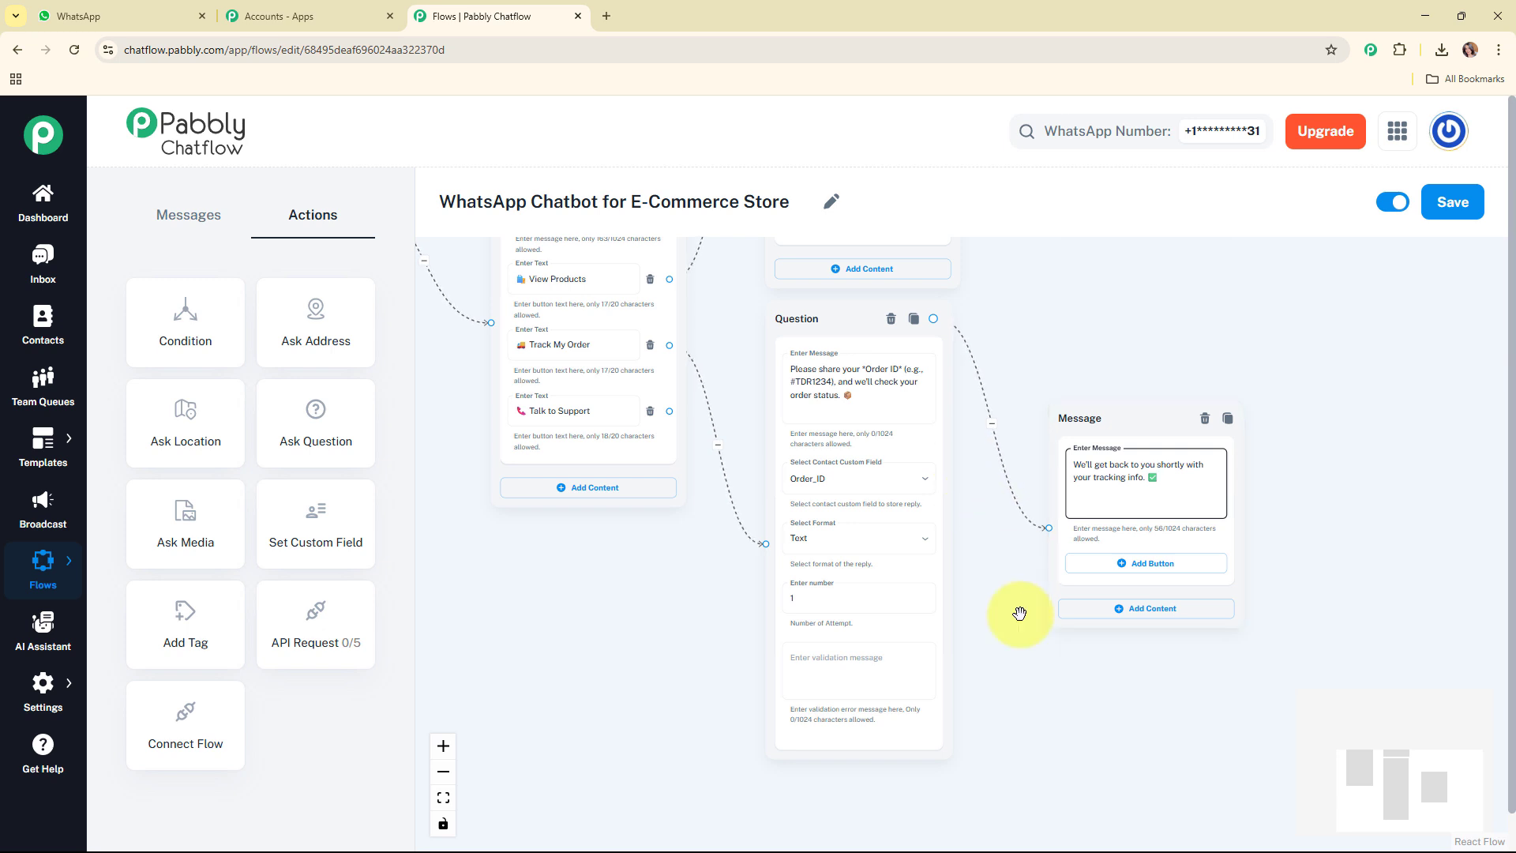
# Move the Flow Start and welcome message nodes away from the reply nodes to make room for another branch
pyautogui.scroll(-3, 983, 525)
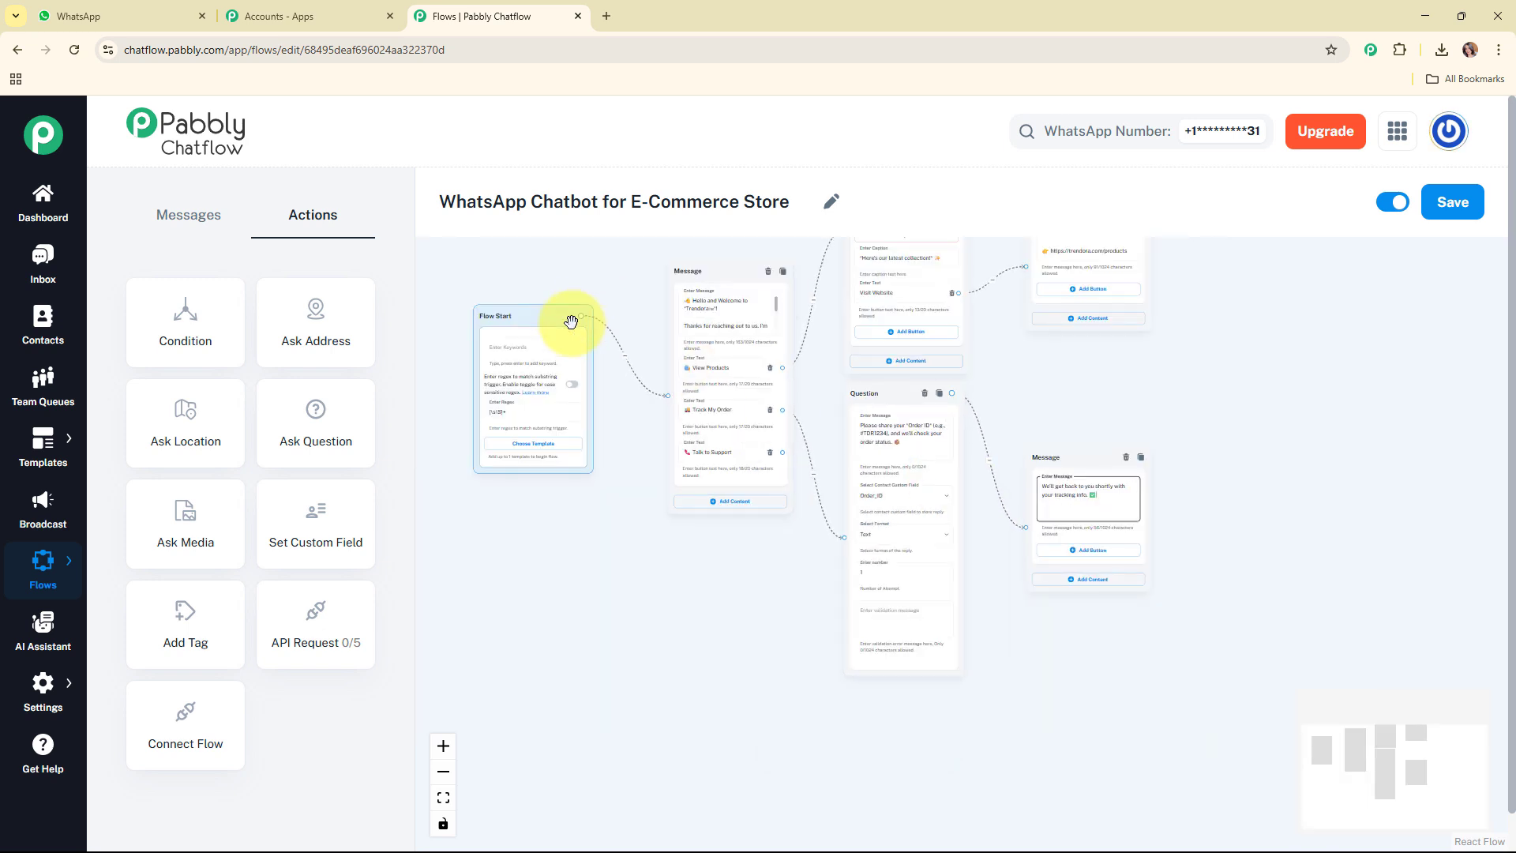
pyautogui.moveTo(568, 311); pyautogui.dragTo(505, 343)
pyautogui.moveTo(687, 267); pyautogui.dragTo(627, 347)
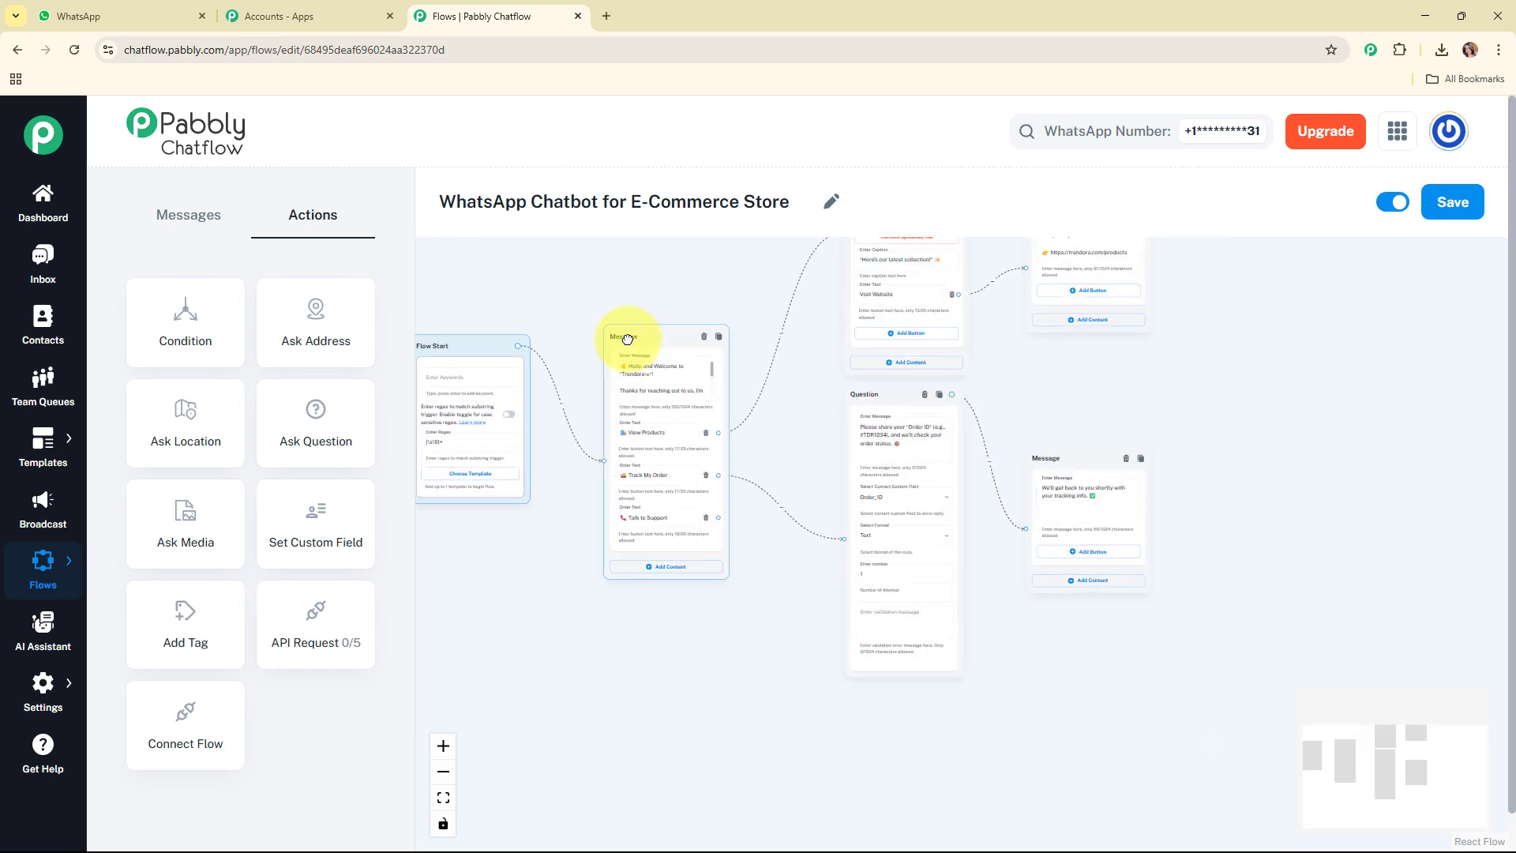
pyautogui.click(1114, 481)
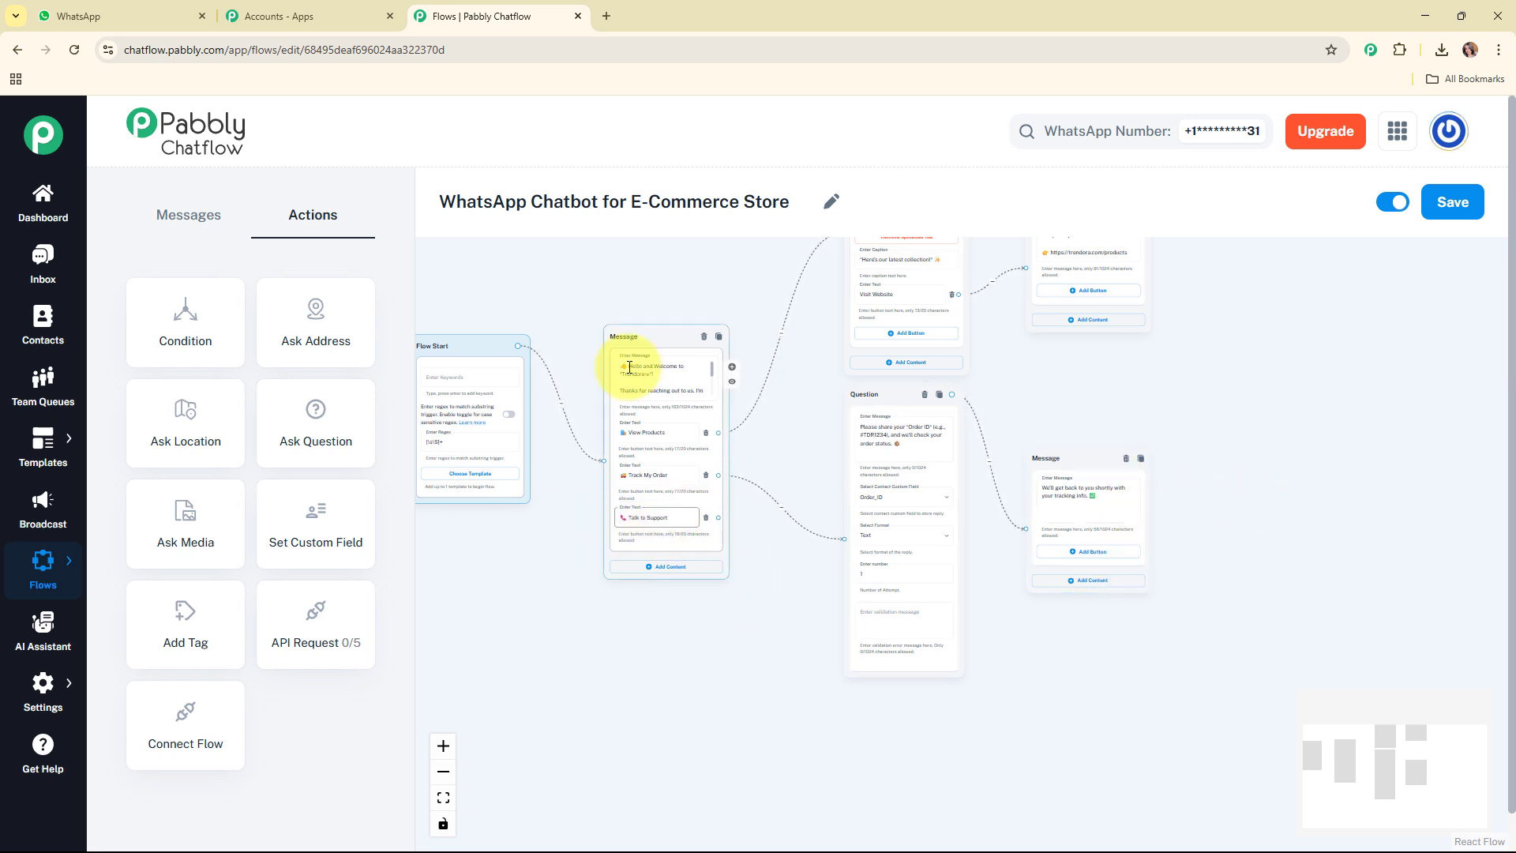
pyautogui.moveTo(605, 339); pyautogui.dragTo(581, 347)
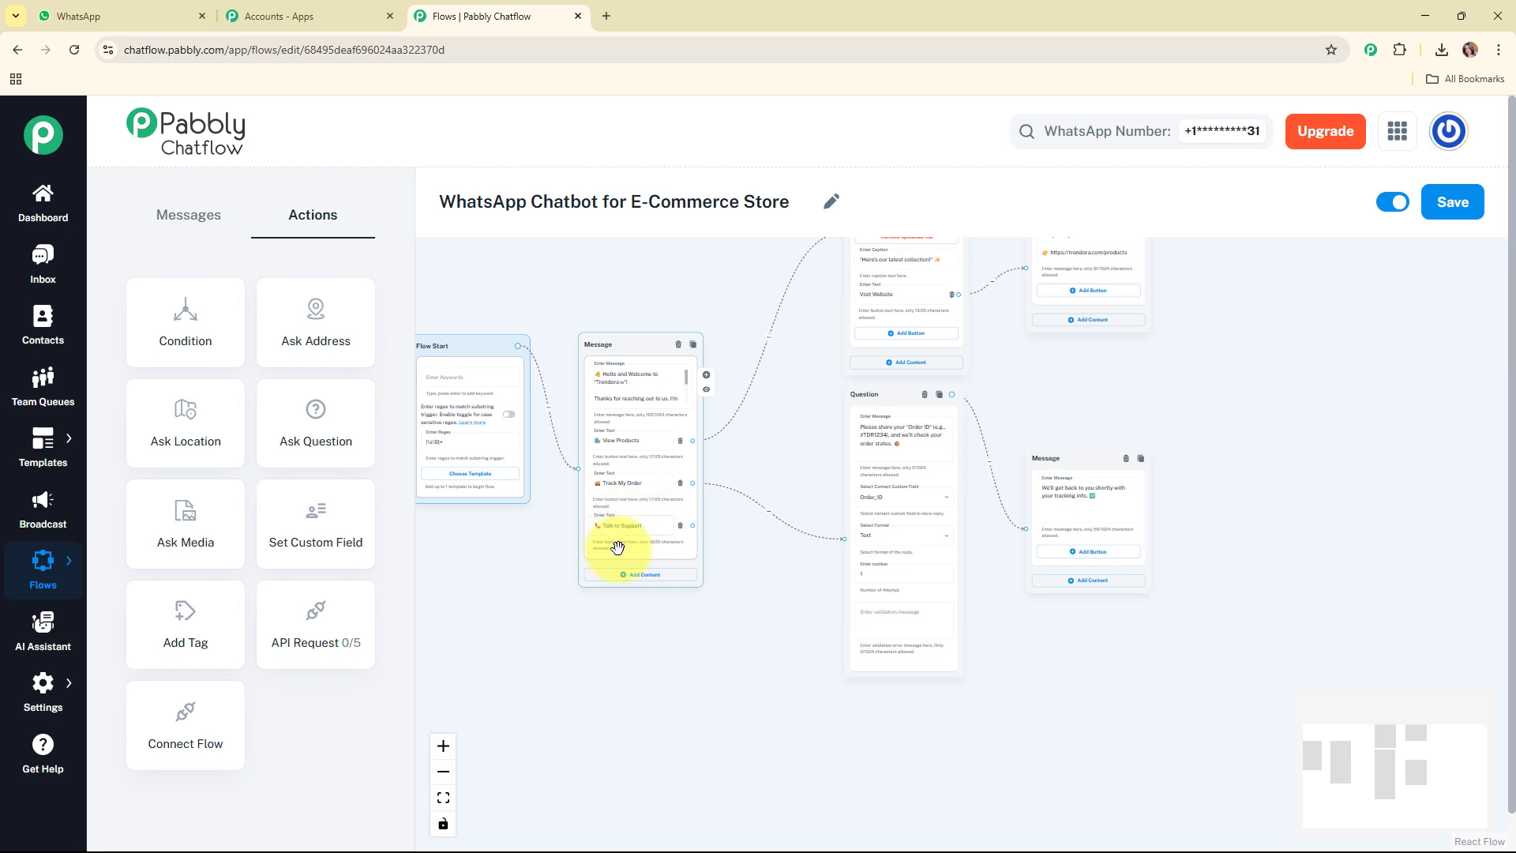
# Connect a Text + Button message to Talk to Support and paste the support text, ending with an invitation to call the support phone number
pyautogui.moveTo(693, 525); pyautogui.dragTo(825, 724)
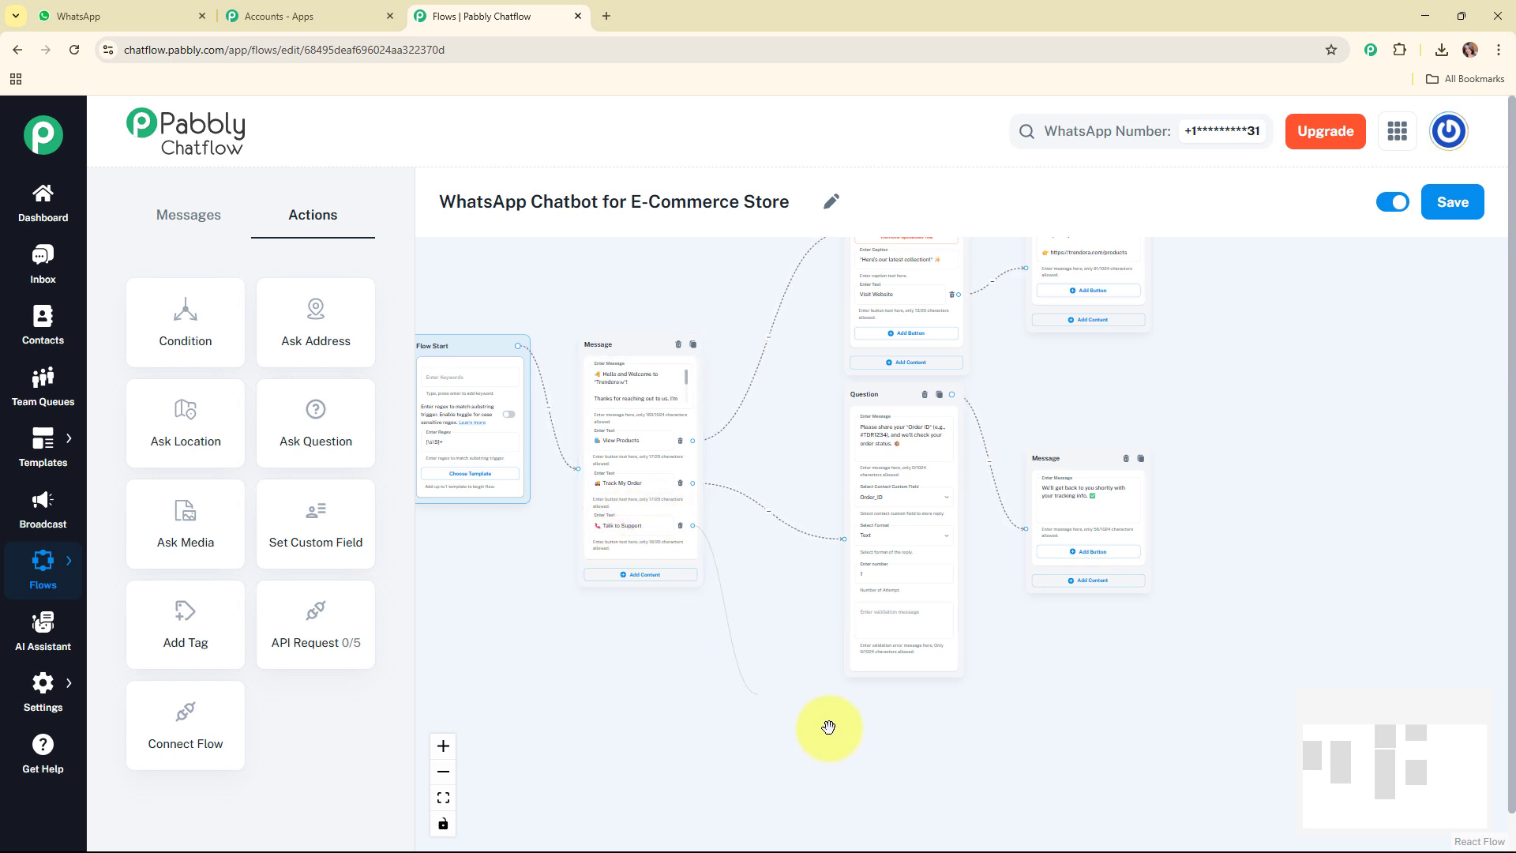
pyautogui.click(868, 778)
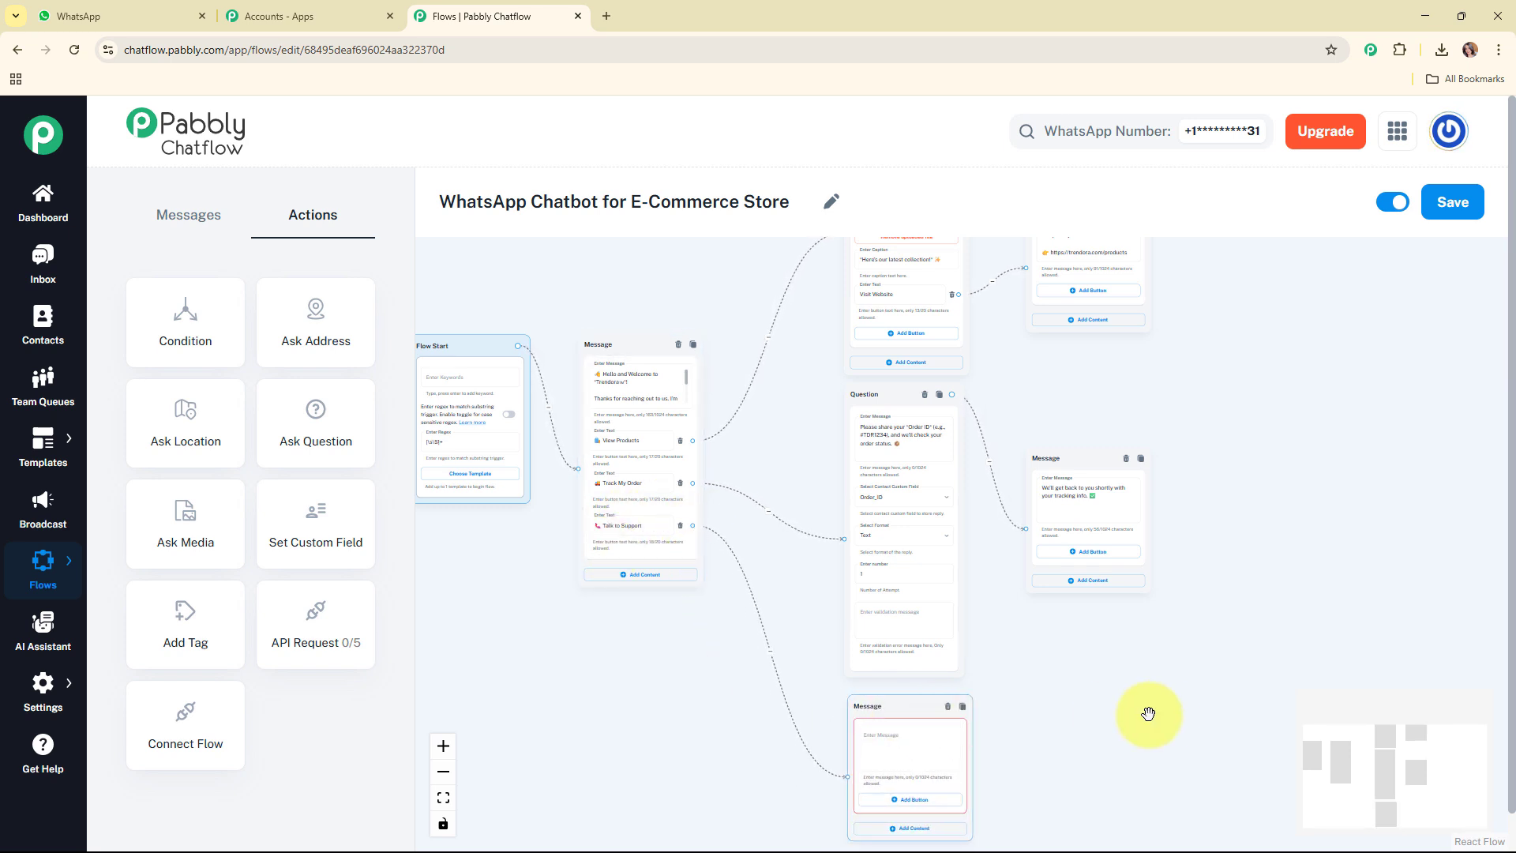
pyautogui.scroll(2, 1150, 710)
pyautogui.click(787, 746)
pyautogui.hotkey('ctrl', 'v')
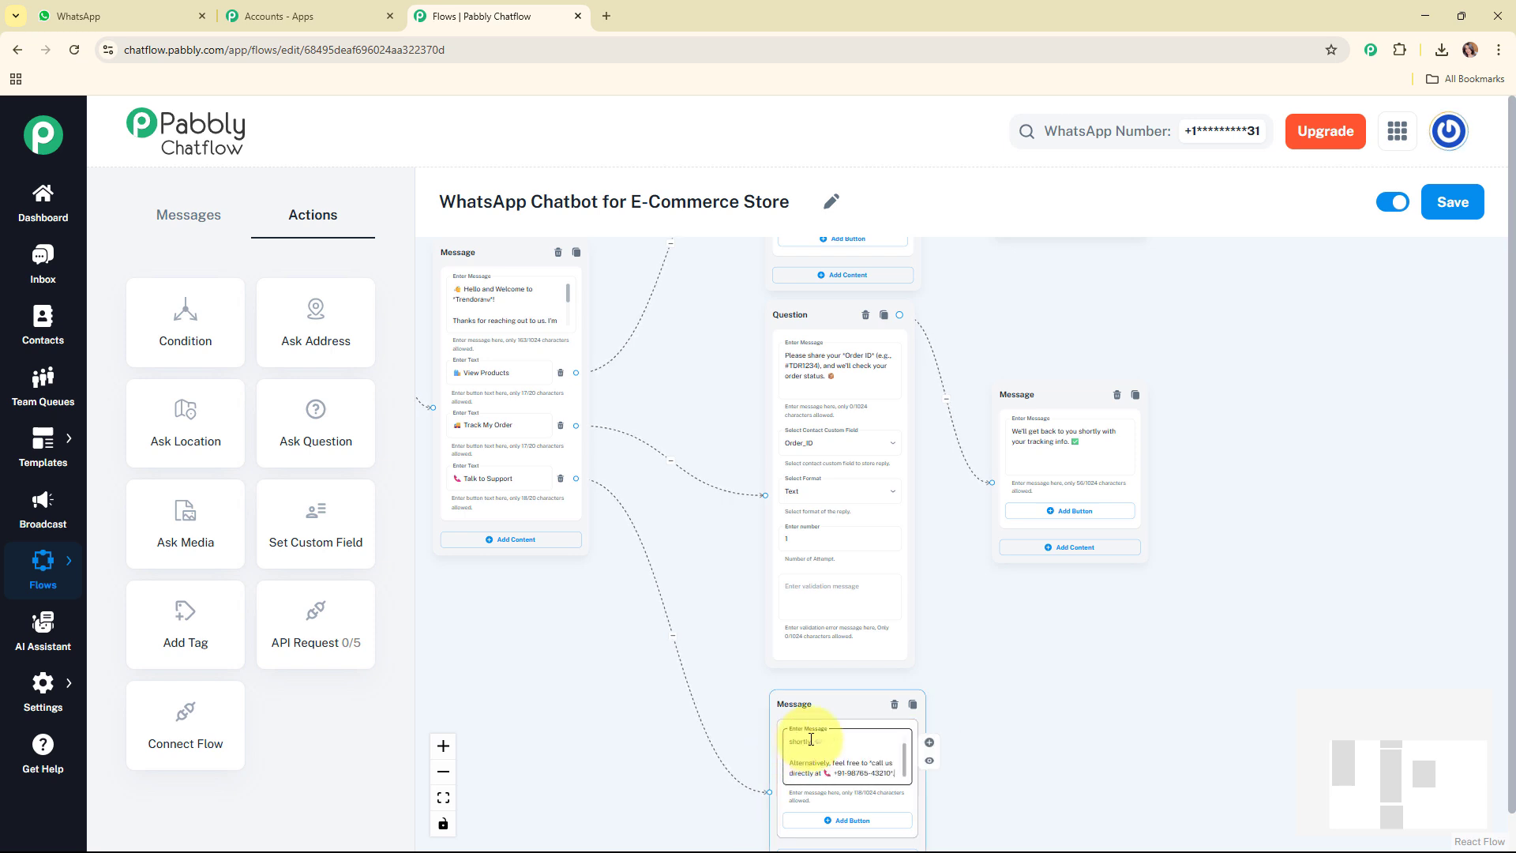
pyautogui.moveTo(905, 748); pyautogui.dragTo(905, 763)
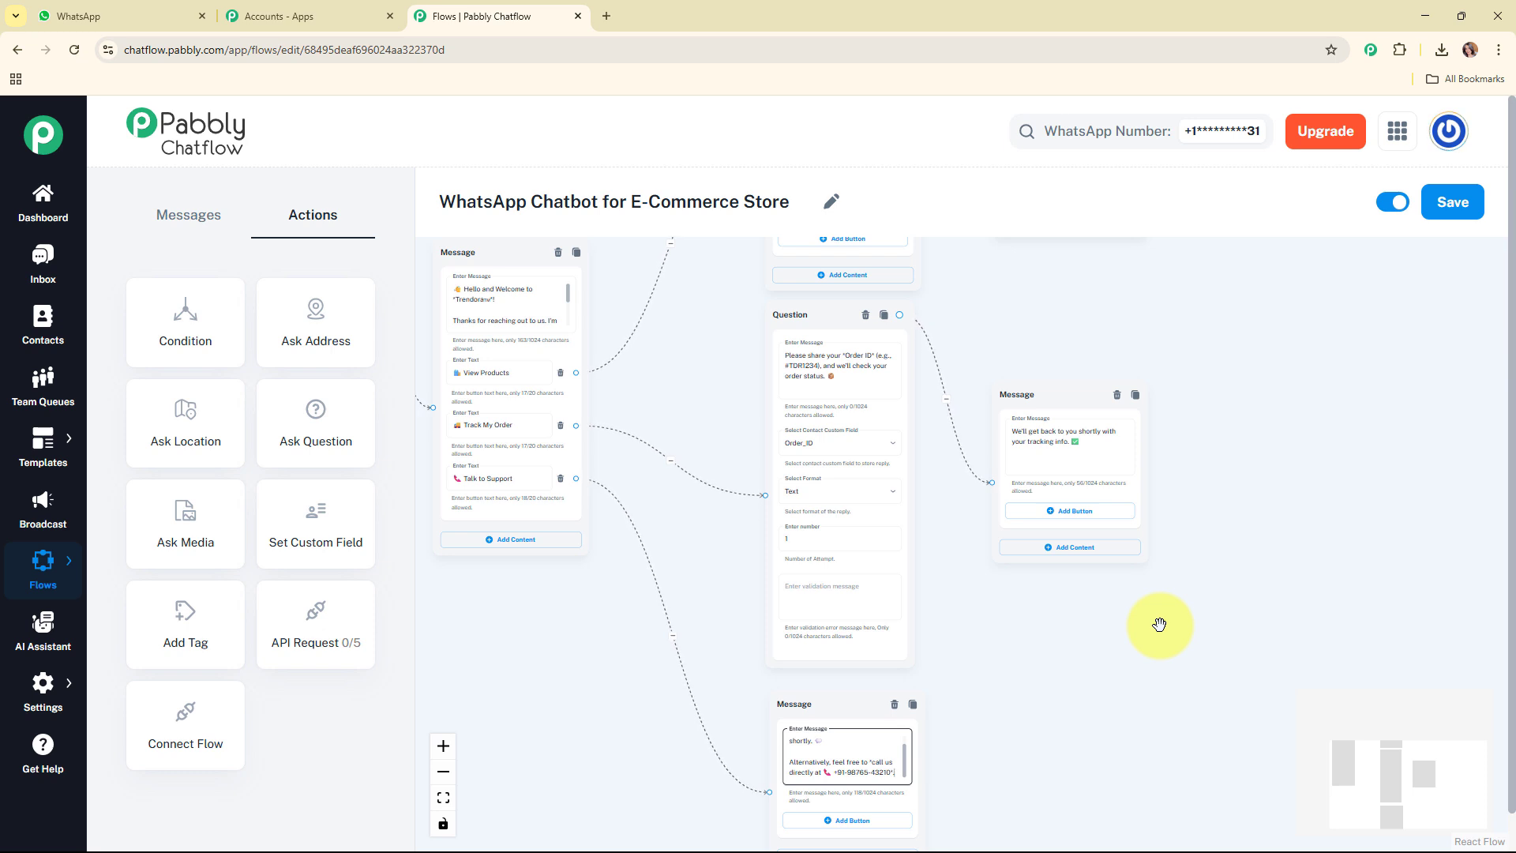
# Bring the whole flow into view and save it
pyautogui.scroll(-3, 1159, 624)
pyautogui.moveTo(1159, 662); pyautogui.dragTo(1063, 761)
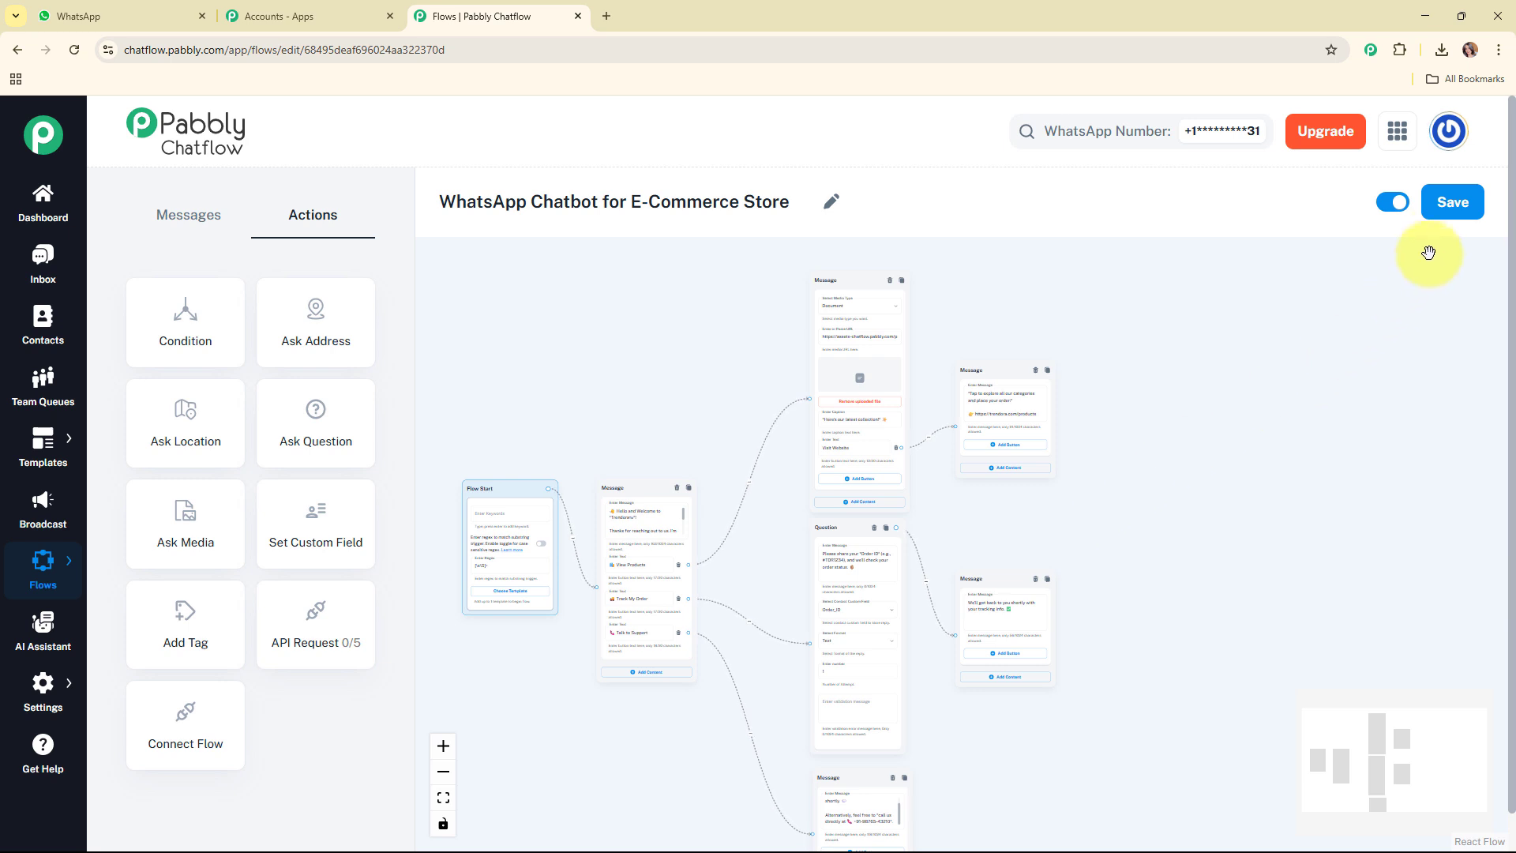
pyautogui.click(1451, 215)
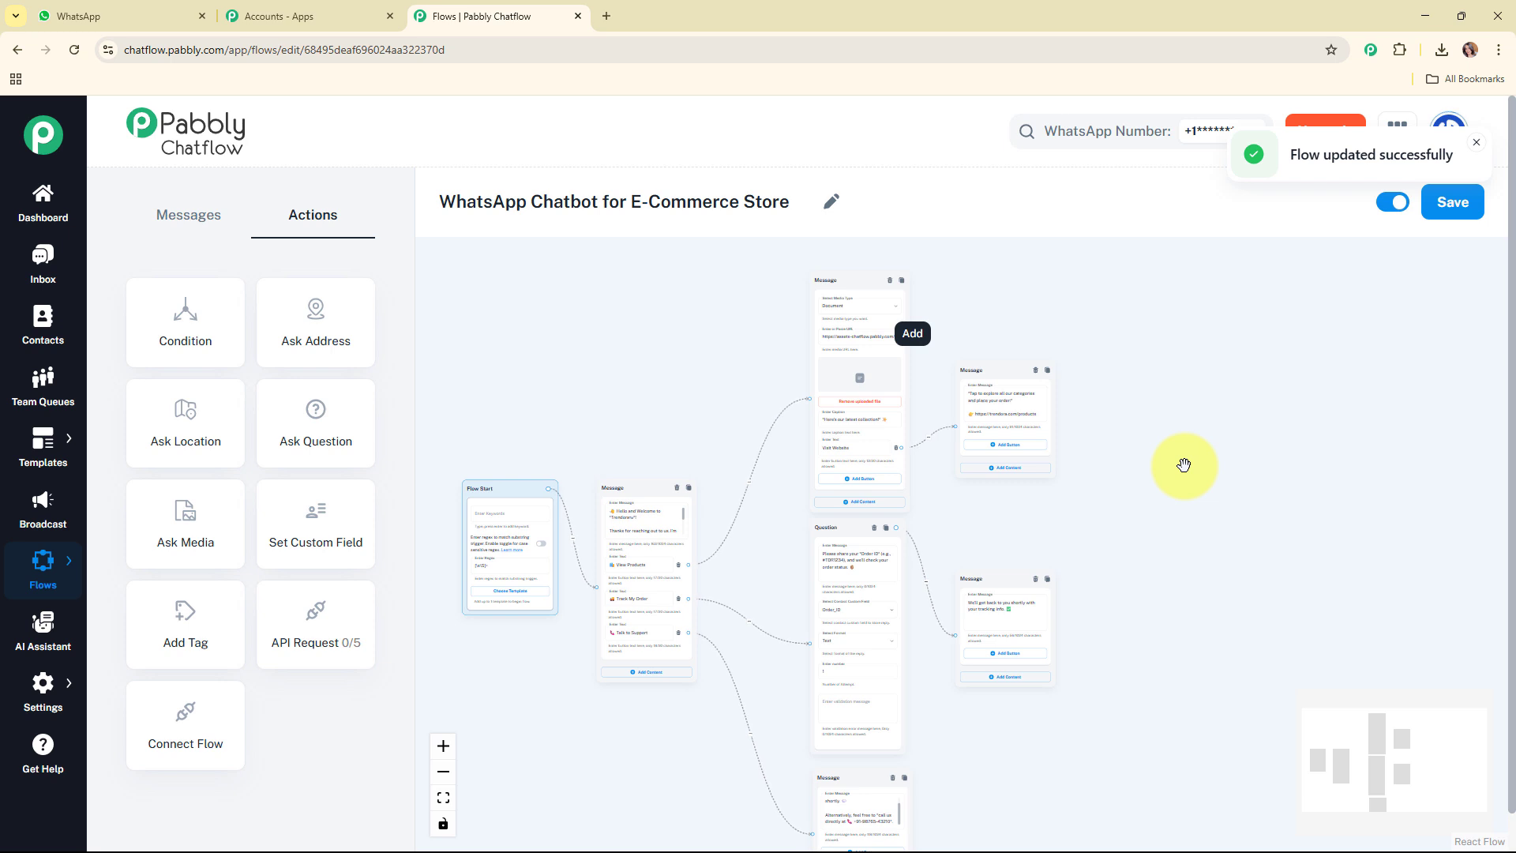
# Switch to WhatsApp and clear the Pabbly Chatflow chat
pyautogui.click(160, 7)
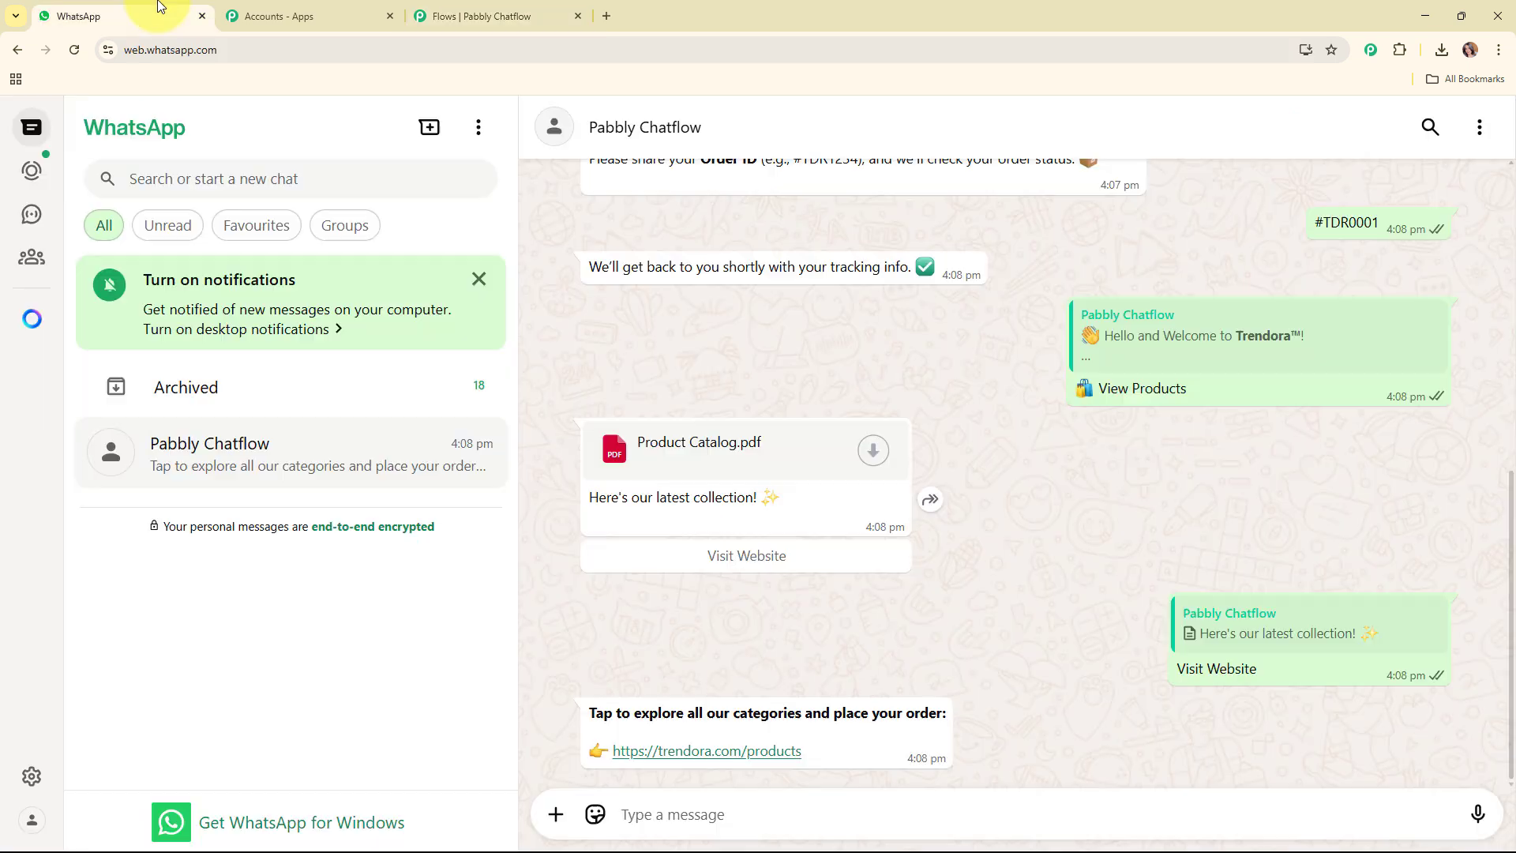
pyautogui.click(1478, 127)
pyautogui.click(1399, 468)
pyautogui.click(923, 552)
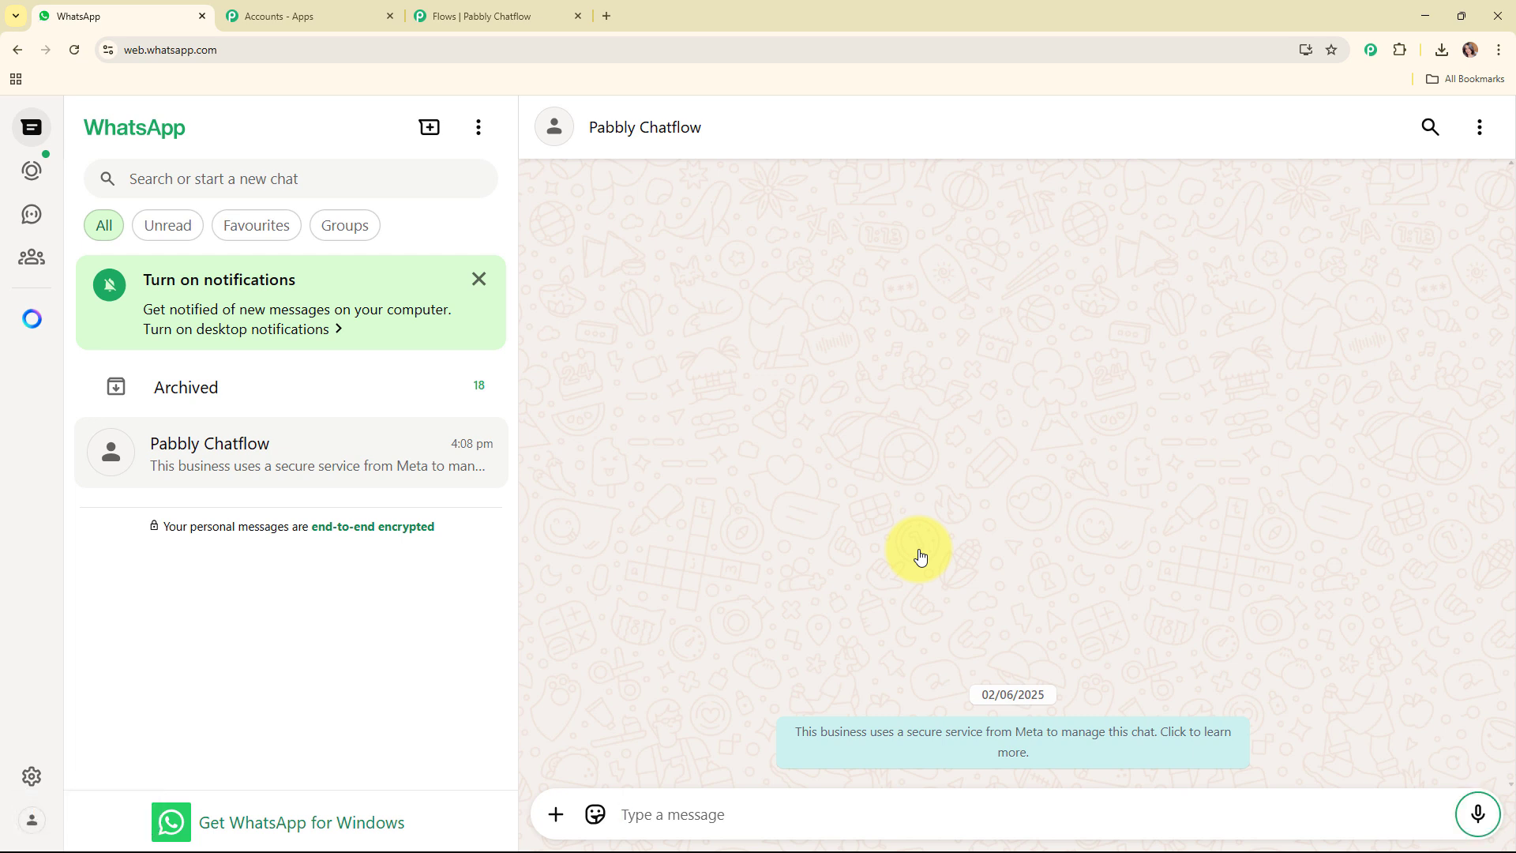
# Send "Hey I want to make a purchase" in the Pabbly Chatflow chat
pyautogui.write('Hey ')
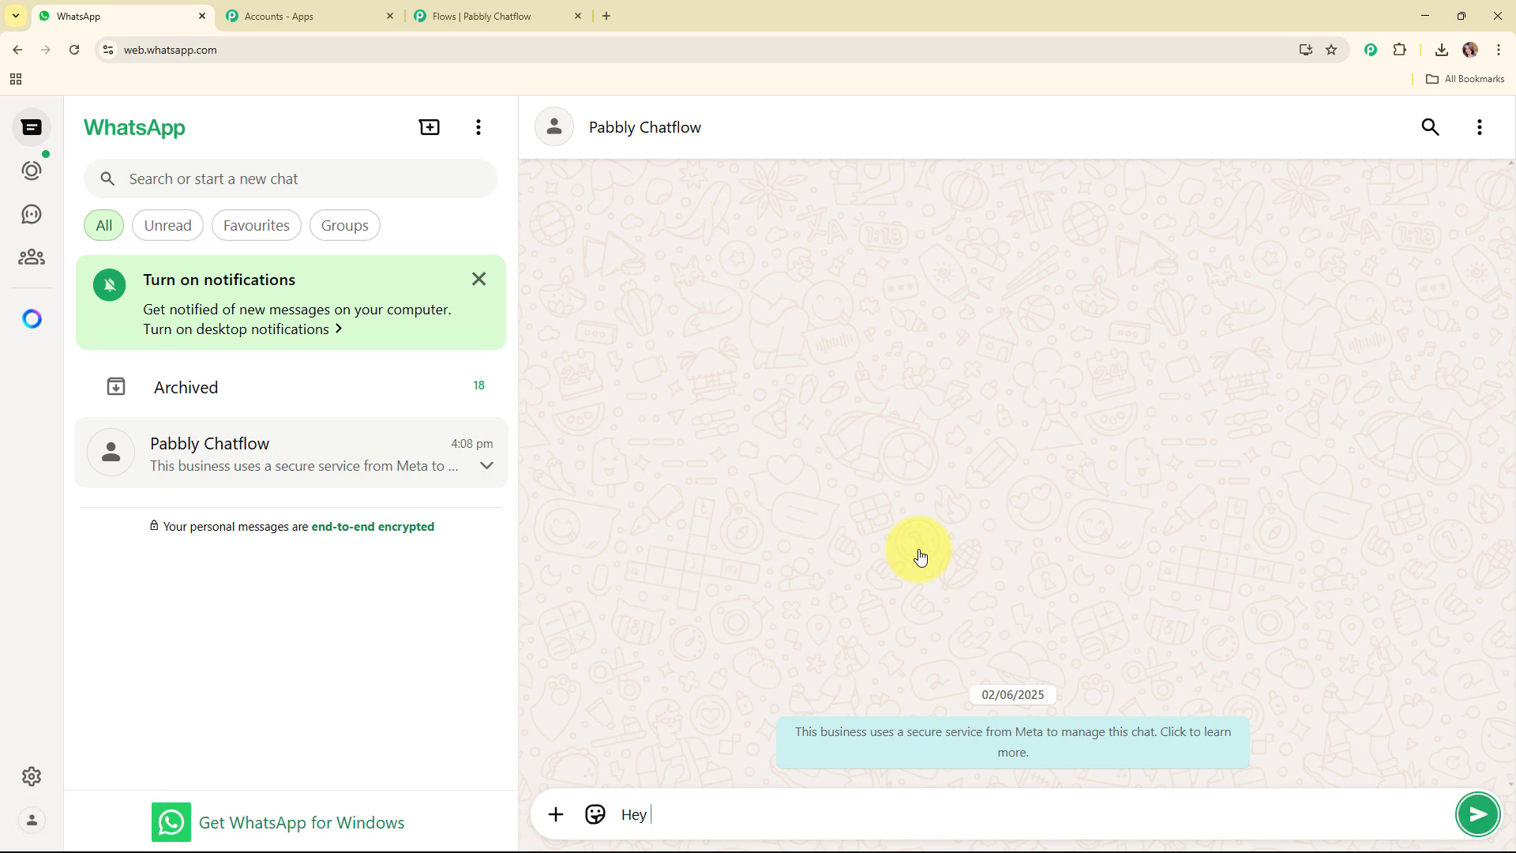
pyautogui.write('I')
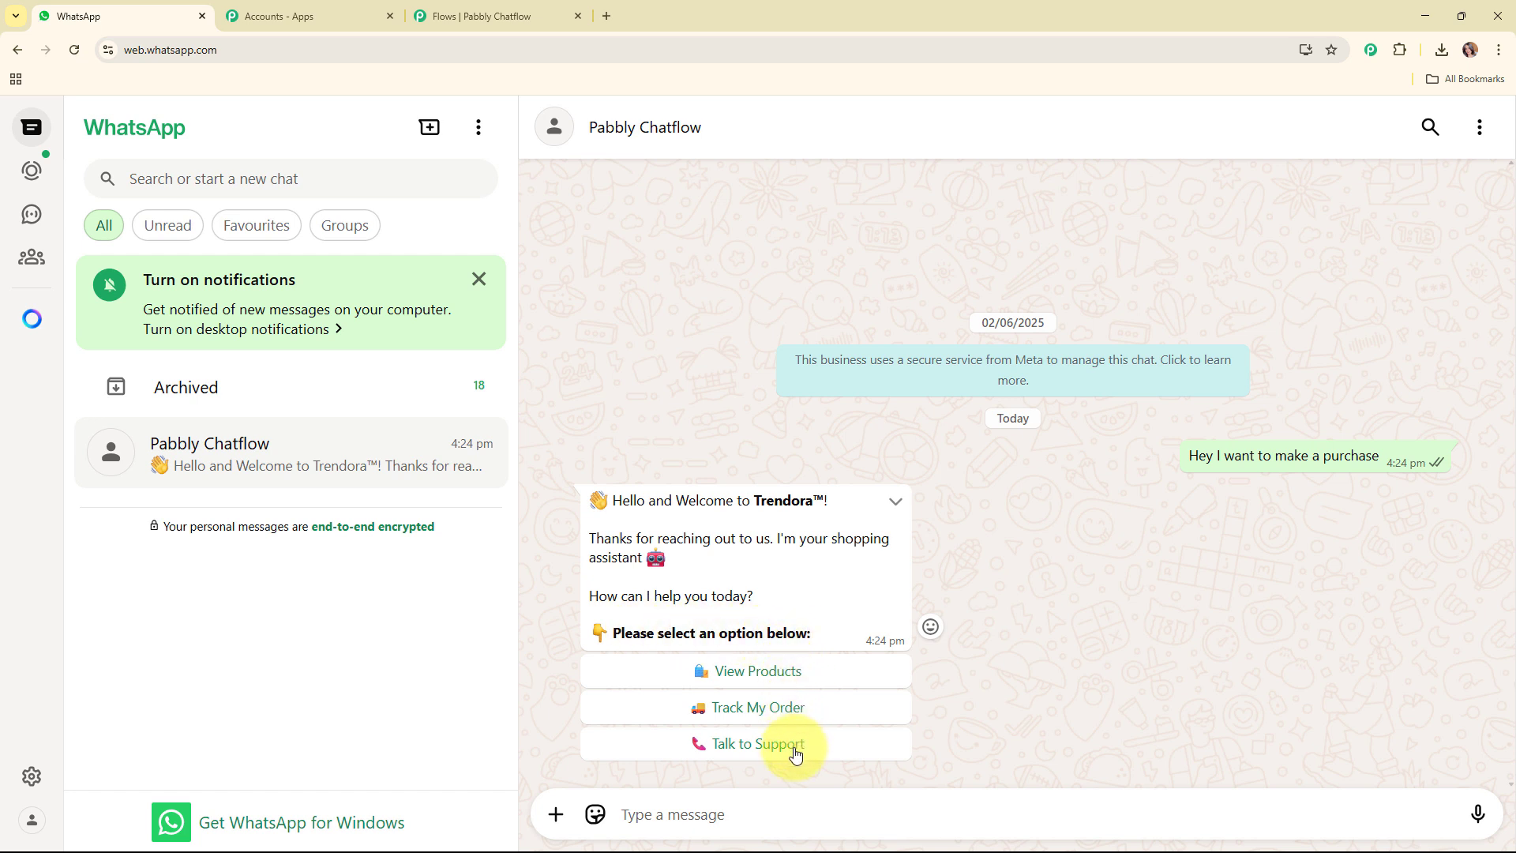
# Test View Products and Track My Order from the chatbot's welcome menu, and return to the flow in Pabbly Chatflow
pyautogui.click(784, 680)
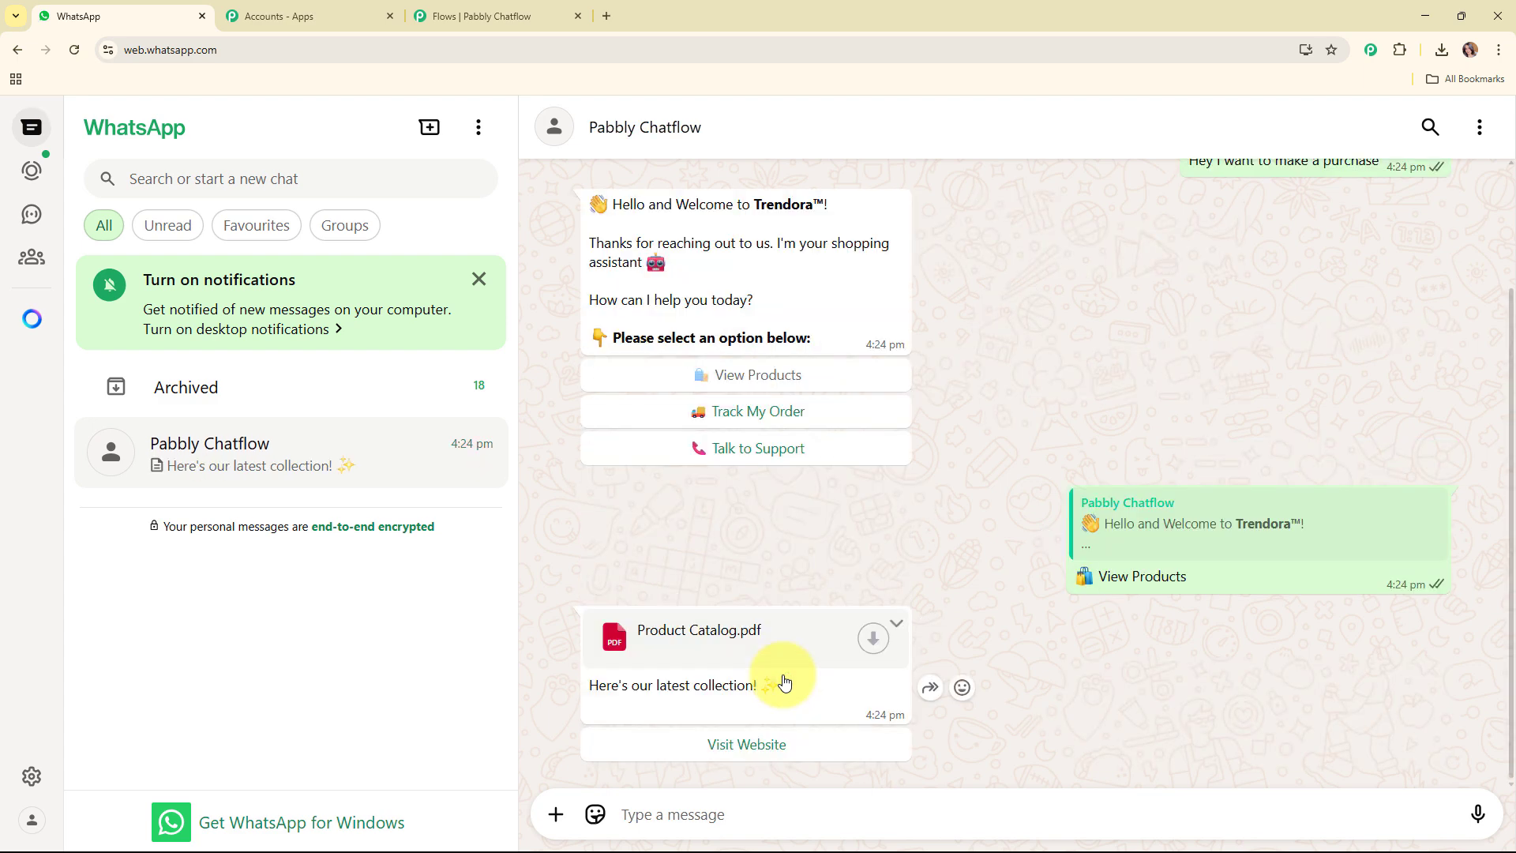
pyautogui.click(713, 408)
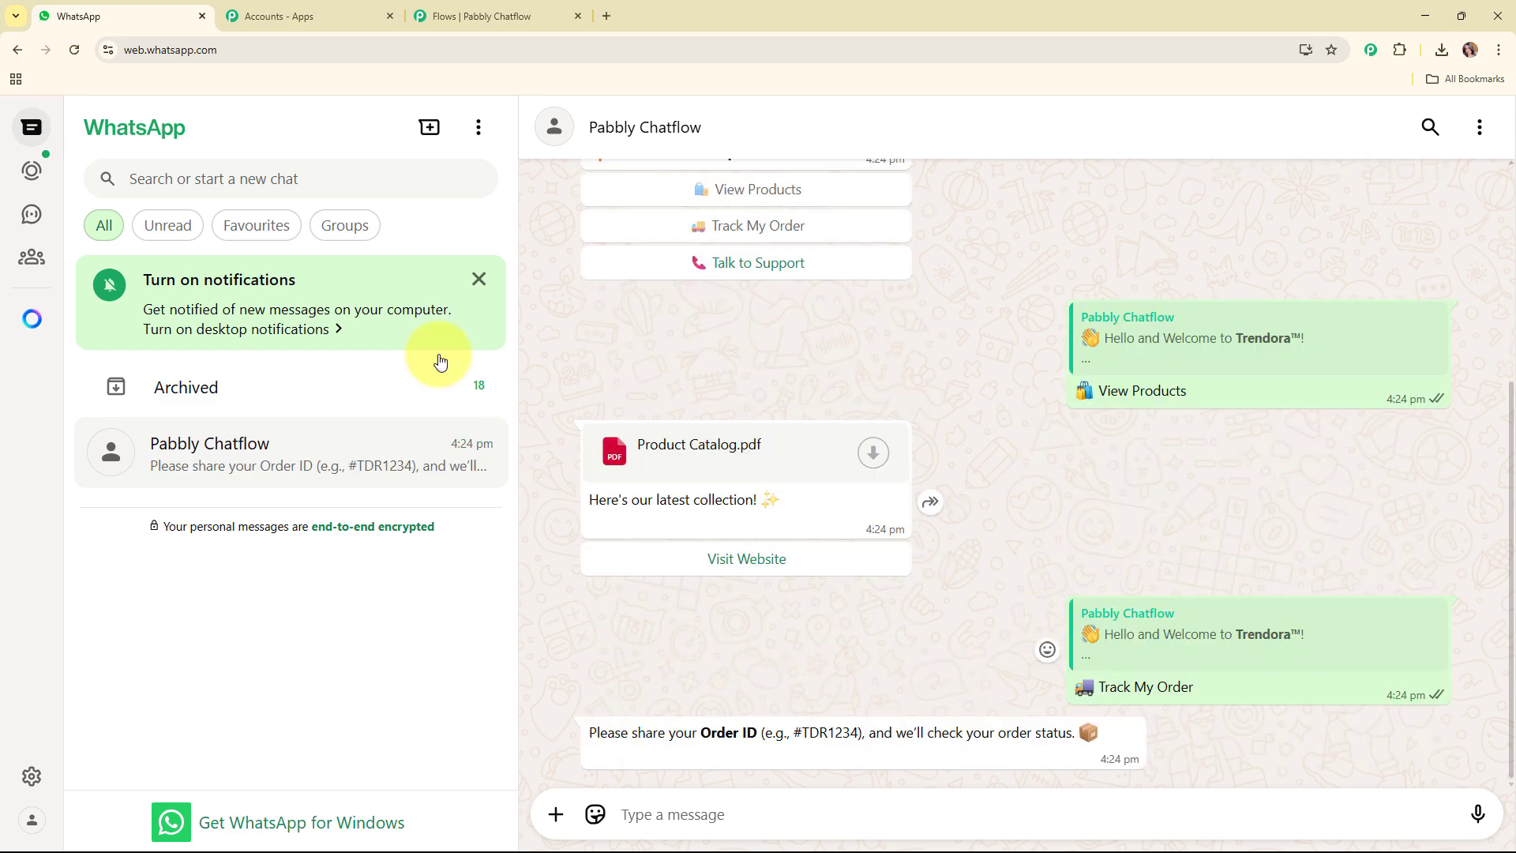
pyautogui.click(505, 14)
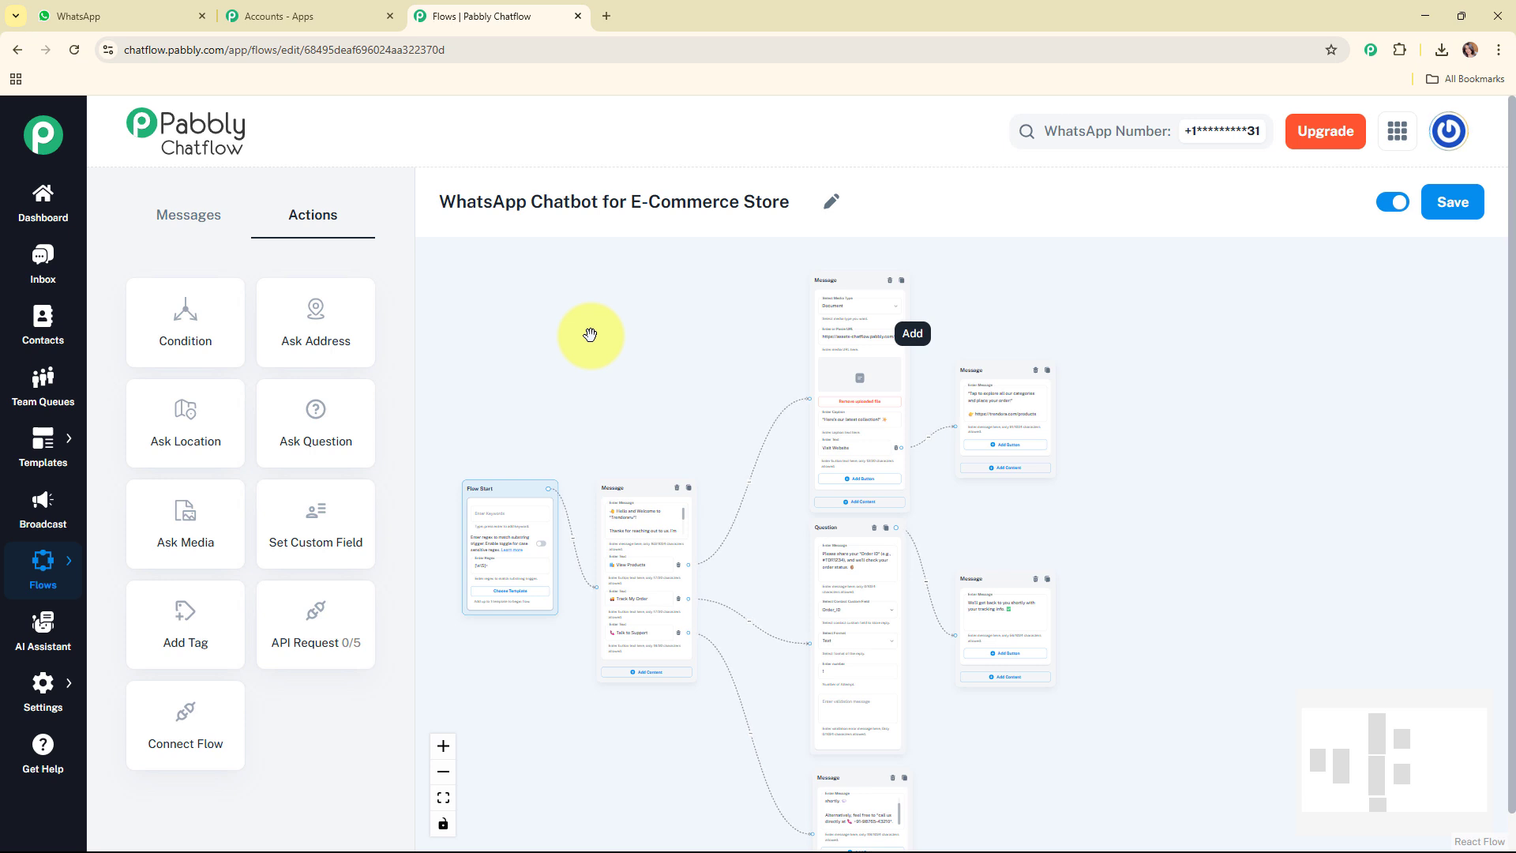